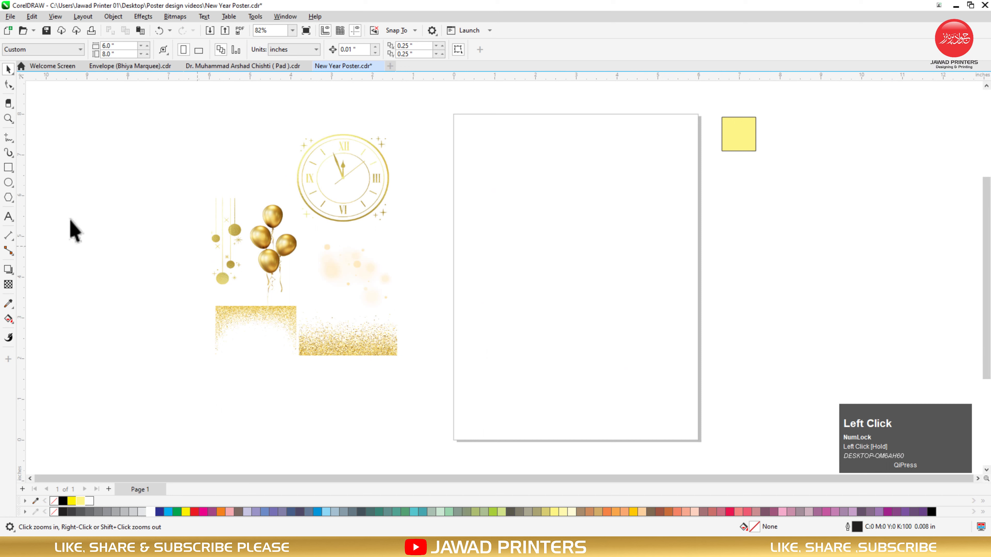
Create a page-sized 6 × 8 inch rectangle and fill it with black.
double_click(7, 165)
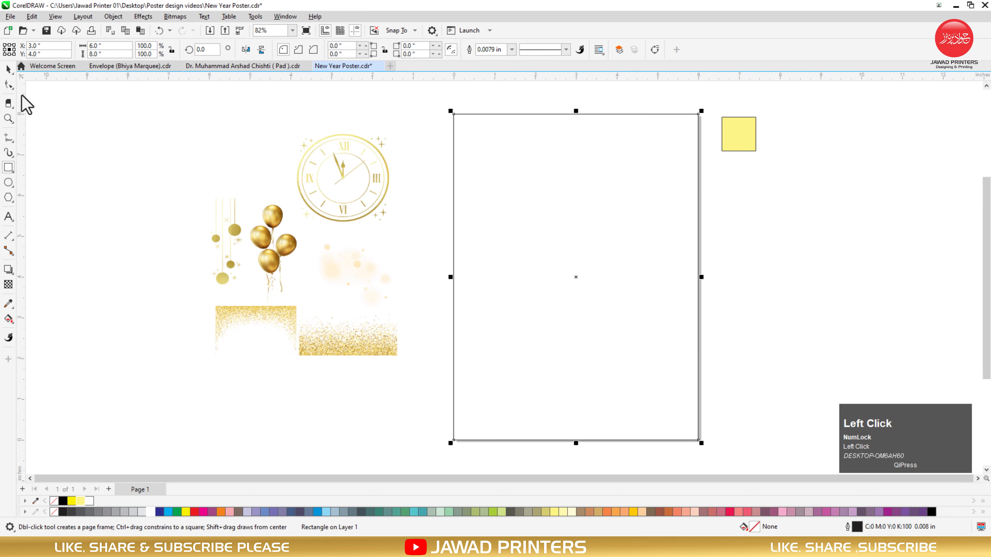
click(9, 70)
click(61, 502)
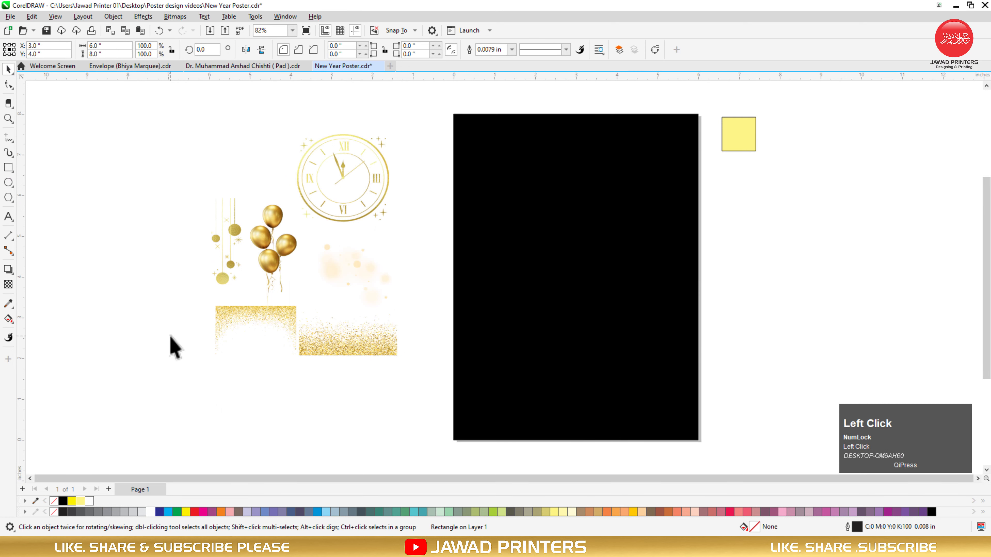
click(174, 346)
Place the lower-edge gold glitter bitmap in the black rectangle's bottom-left corner and scale it to the full 6-inch page width.
click(331, 346)
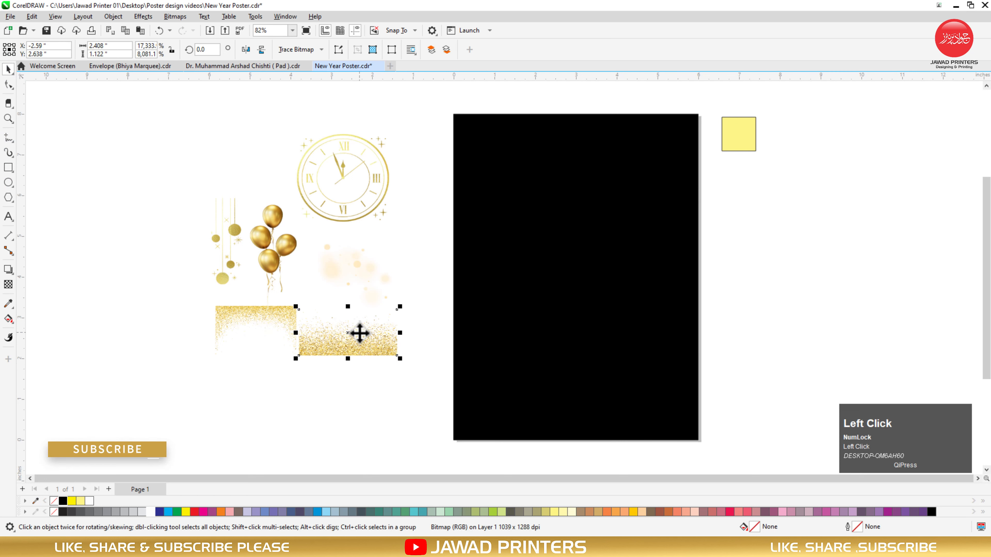
drag(359, 333, 534, 411)
shift+click(639, 397)
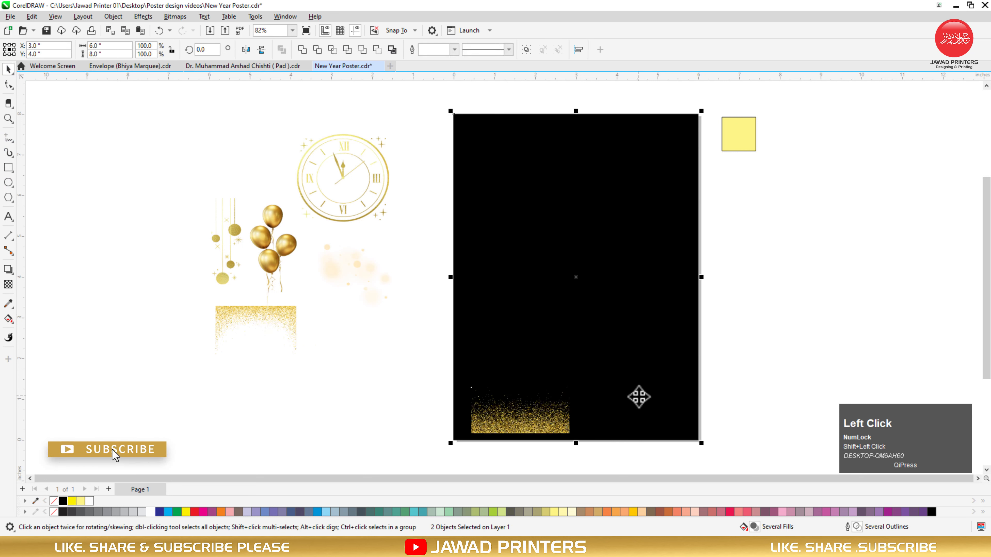
key(b)
key(l)
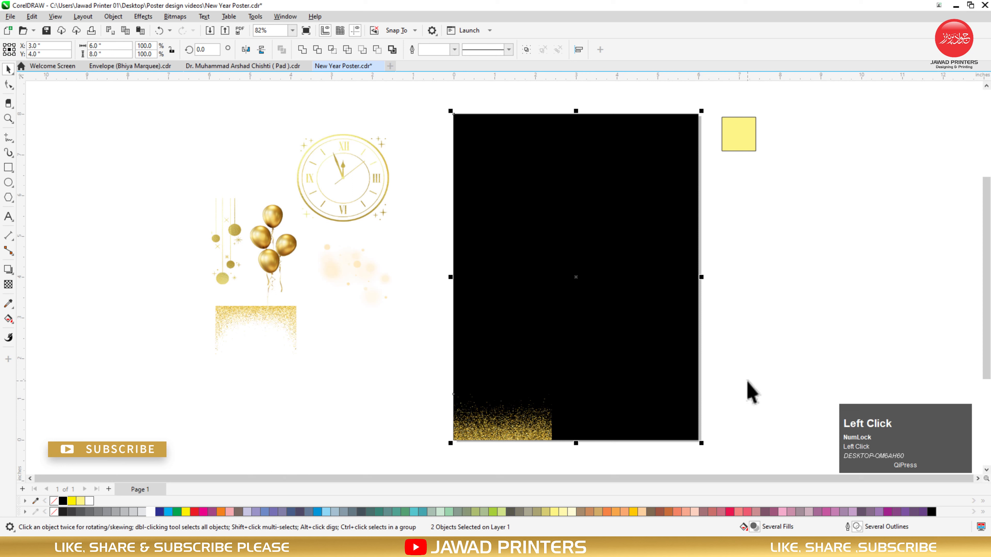
click(748, 391)
click(549, 421)
drag(555, 391, 700, 309)
PowerClip the enlarged gold glitter inside the black rectangle.
right_click(635, 380)
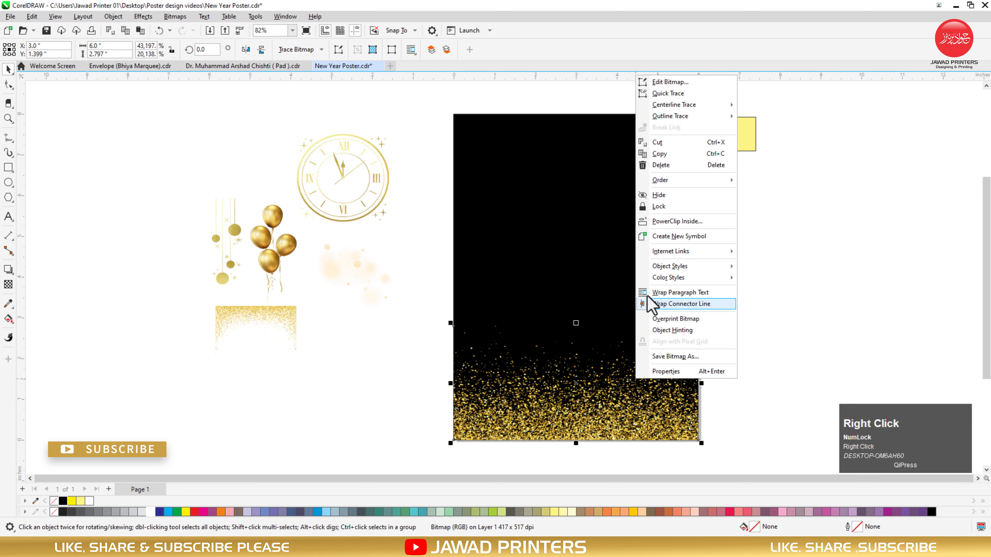
click(667, 221)
click(630, 237)
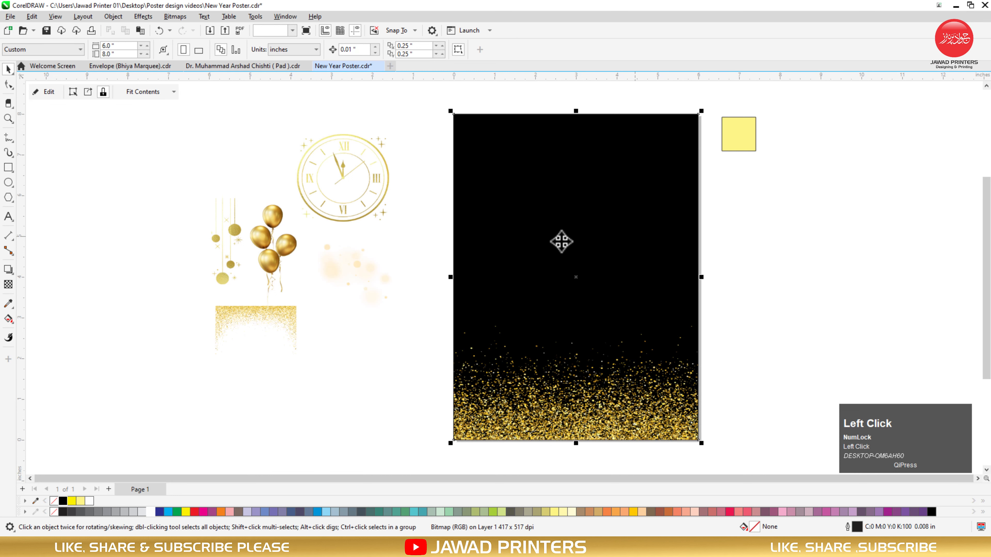
Edit the PowerClip contents and lower the glitter to about Y 0.56 inches so it overhangs the page's bottom edge, then finish editing.
click(39, 93)
click(470, 391)
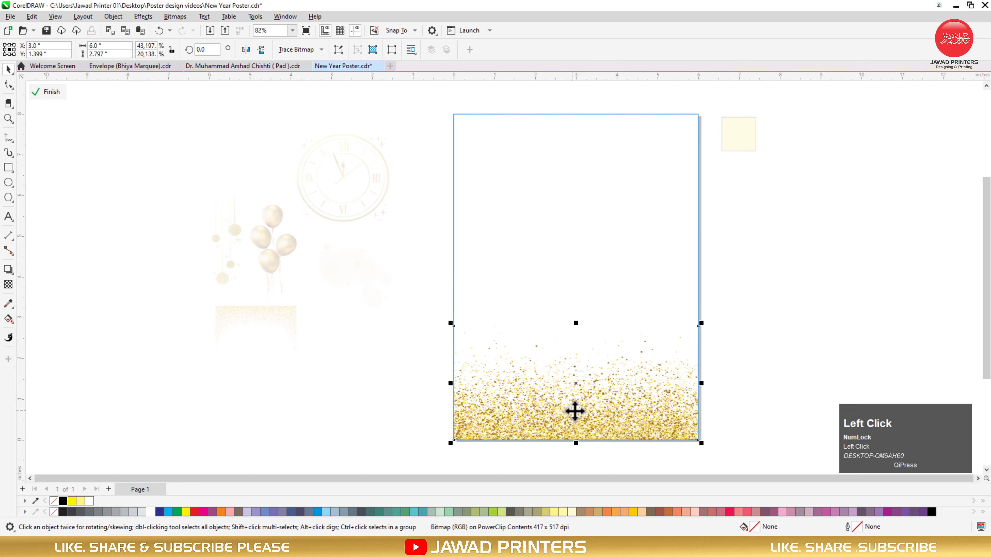
key(F2)
scroll(756, 339, down, 1)
drag(771, 308, 491, 474)
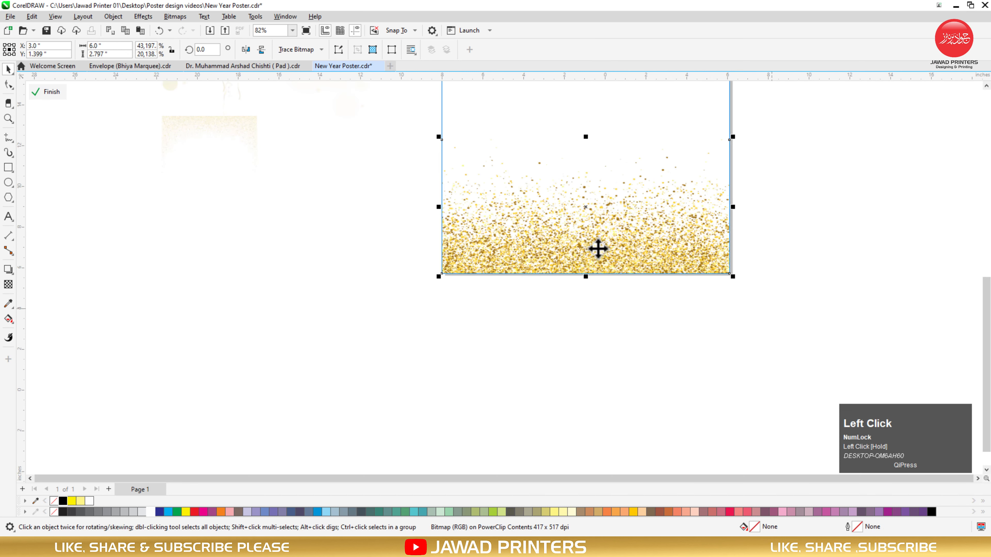
drag(598, 249, 600, 285)
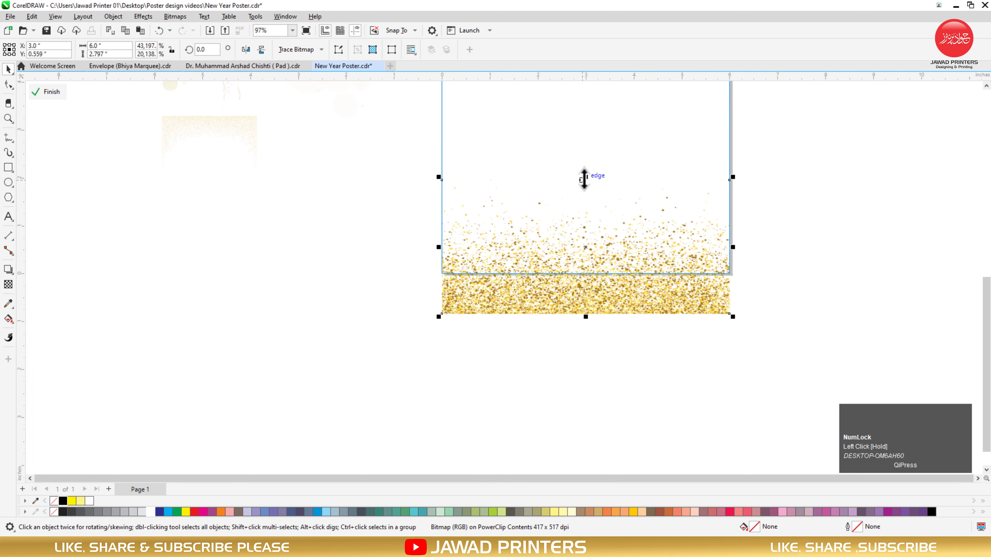
click(584, 178)
click(50, 96)
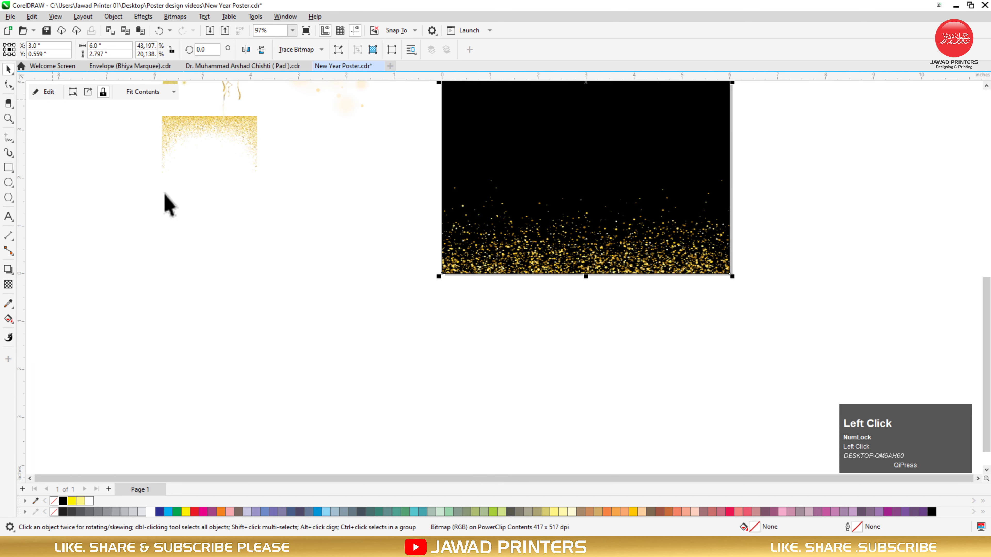
PowerClip the arch-shaped gold glitter bitmap inside the black rectangle.
key(F3)
key(F2)
click(336, 164)
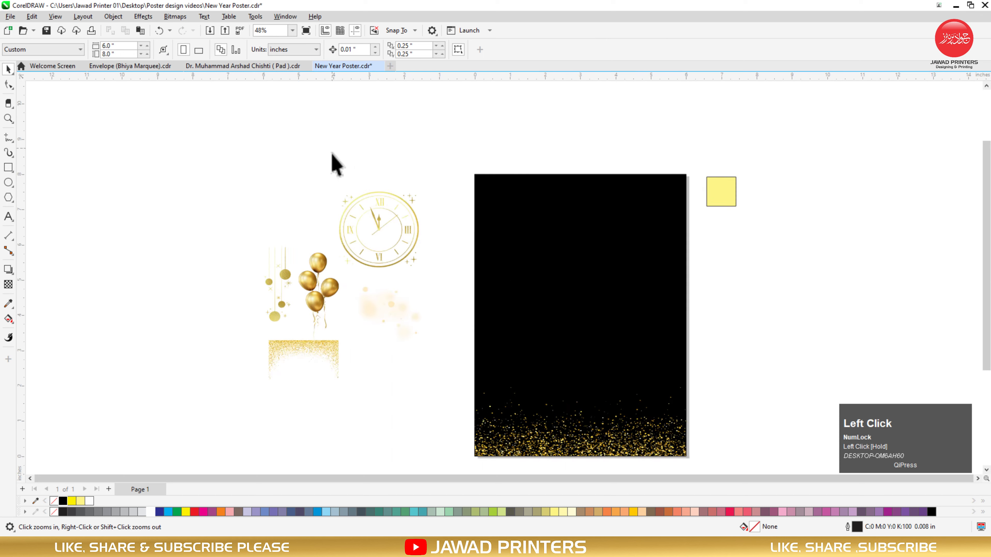
key(space)
click(329, 357)
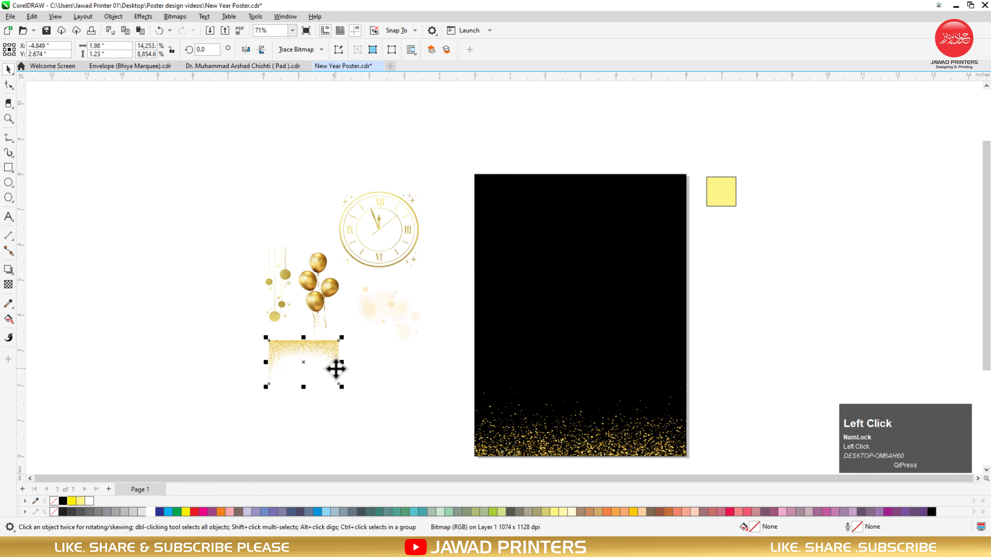
right_click(332, 368)
click(381, 210)
click(505, 186)
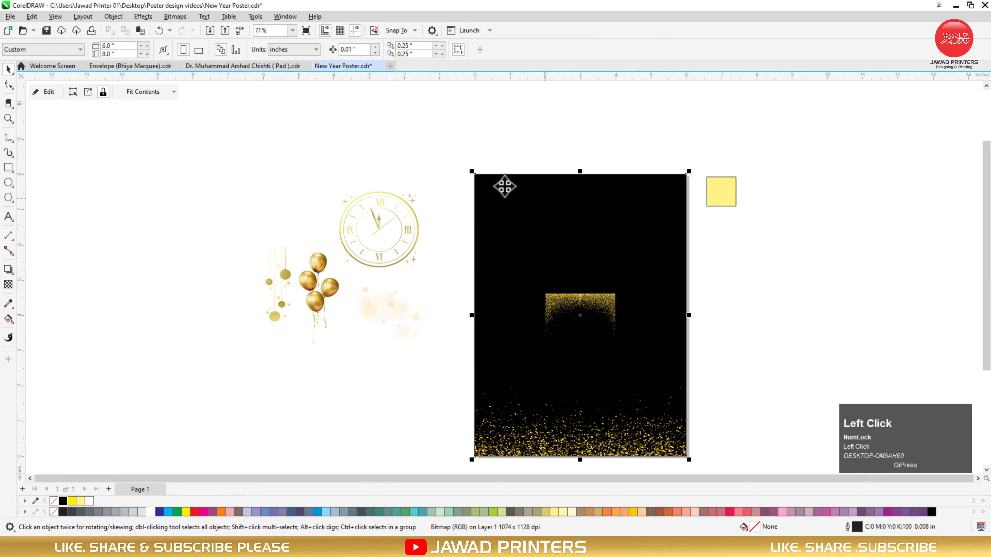
Within the PowerClip contents, move the arch-shaped glitter to the page's top-left corner and enlarge it to about 6.3 × 3.9 inches.
click(46, 91)
drag(566, 308, 491, 168)
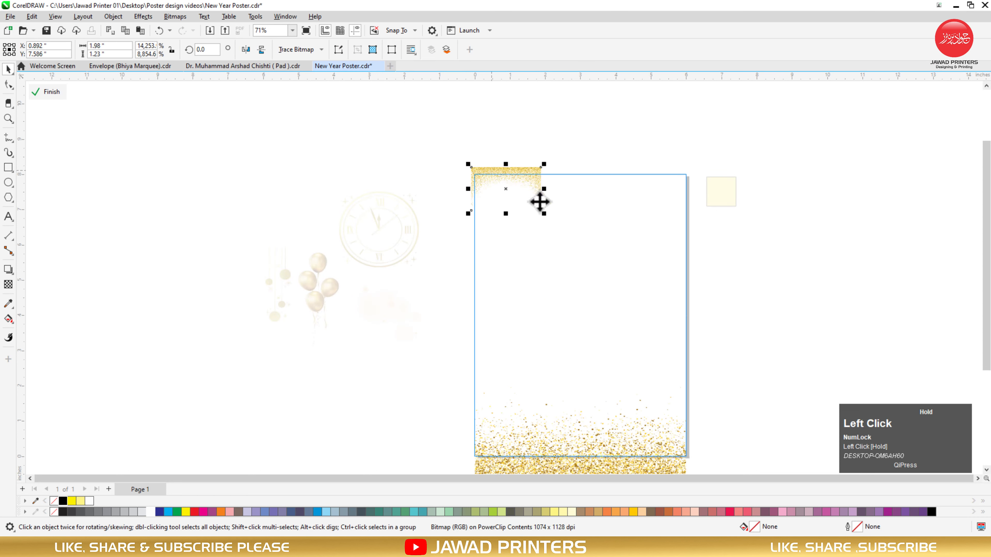
drag(547, 215, 694, 307)
Nudge the arch-shaped glitter up and left, widen it to about 6.68 inches so it overhangs the page sides, and finish editing.
key(Left)
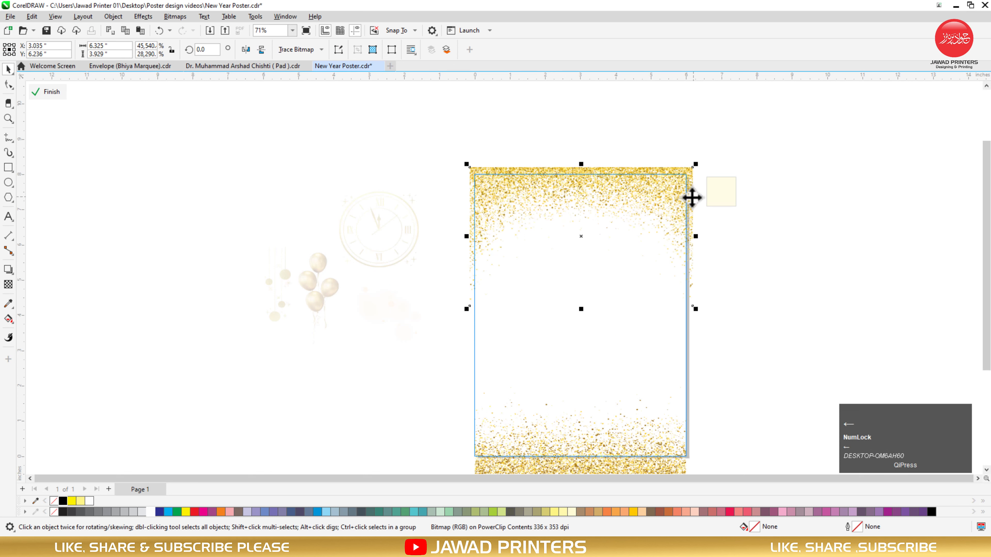
key(Up)
key(Up)
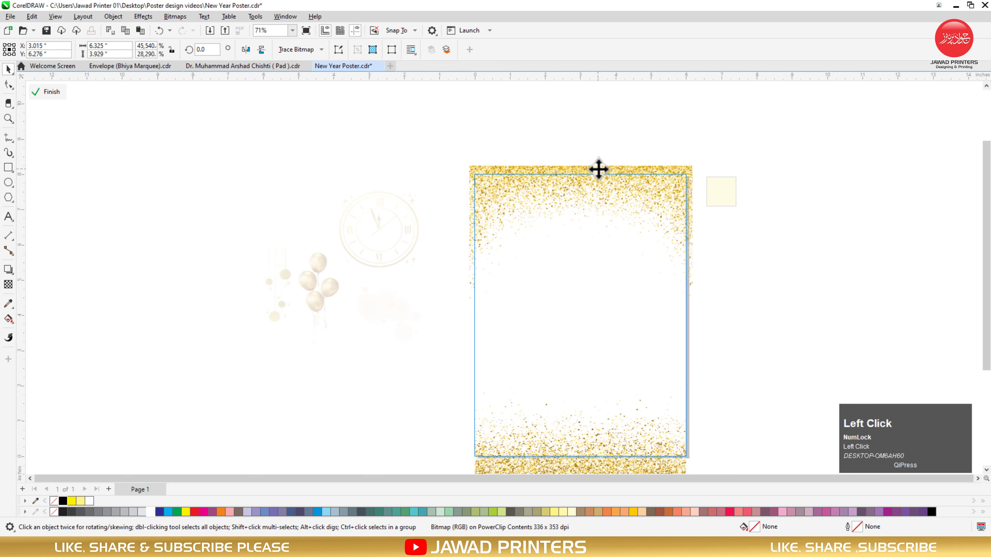
drag(598, 169, 598, 168)
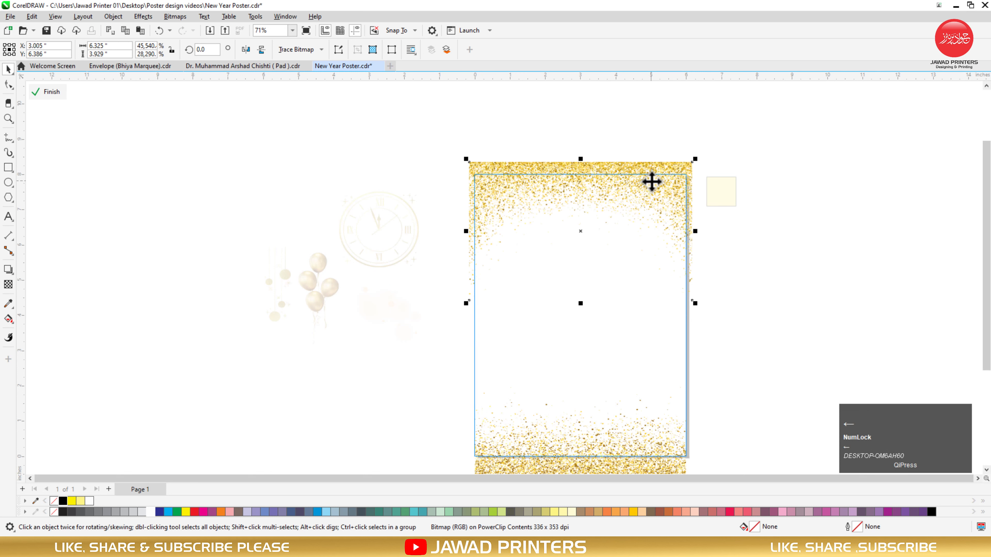
key(Left)
key(Left)
key(Left)
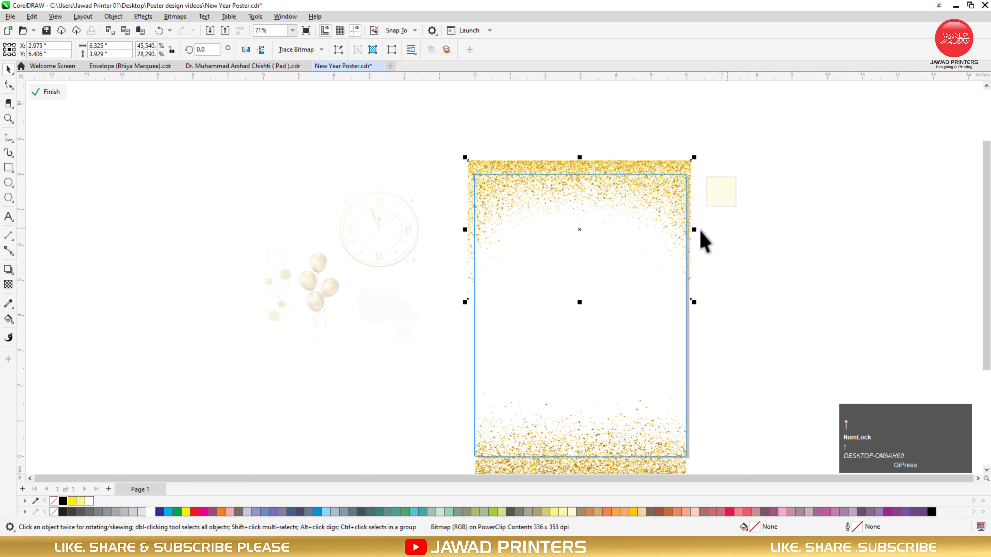
drag(697, 229, 704, 229)
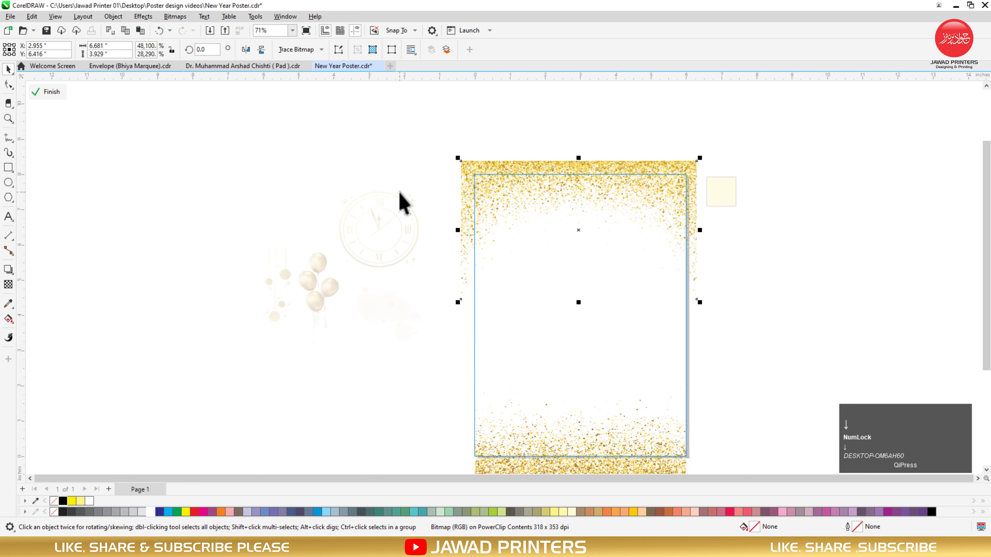
click(45, 92)
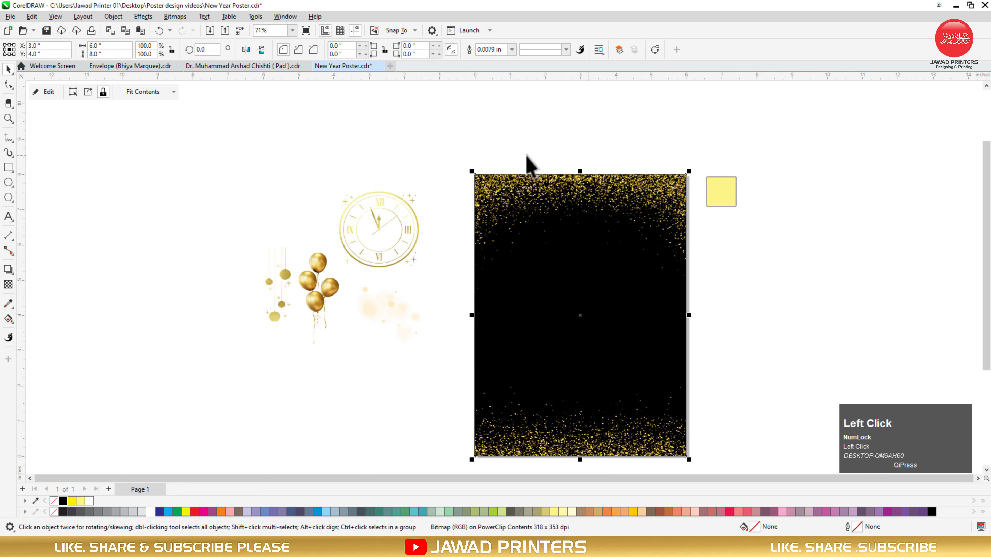
Reopen the PowerClip contents, lower the arch-shaped glitter slightly to about Y 6.33 inches, and finish editing.
click(48, 92)
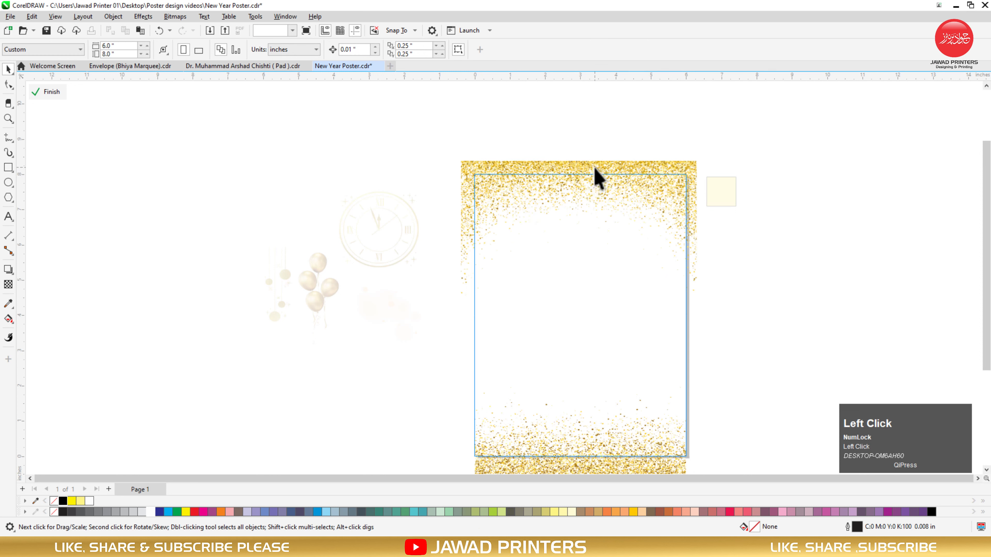
click(599, 172)
drag(599, 168, 599, 170)
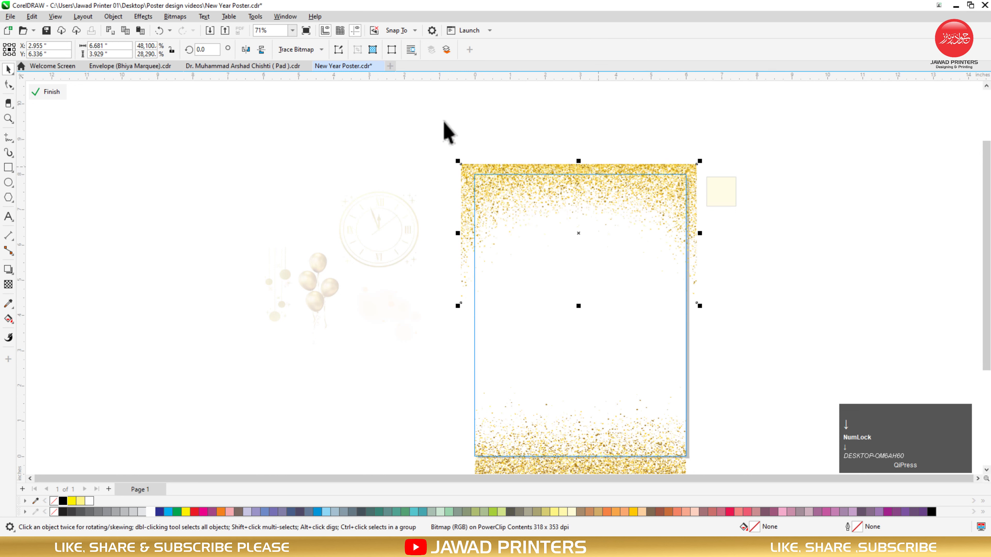
click(47, 93)
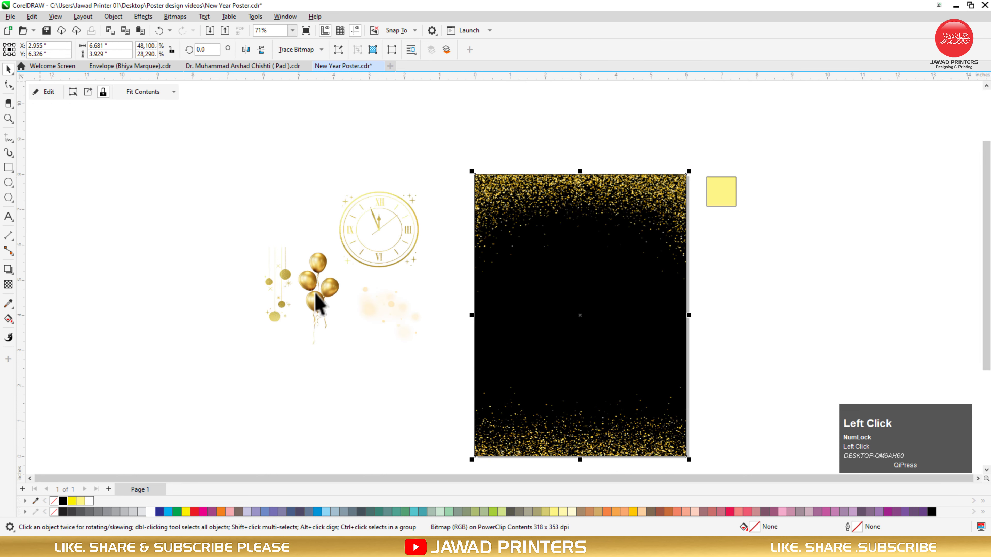
Align the hanging-balls ornament to the black rectangle's top-right corner and nudge it slightly left to about X 5.53 inches.
click(284, 267)
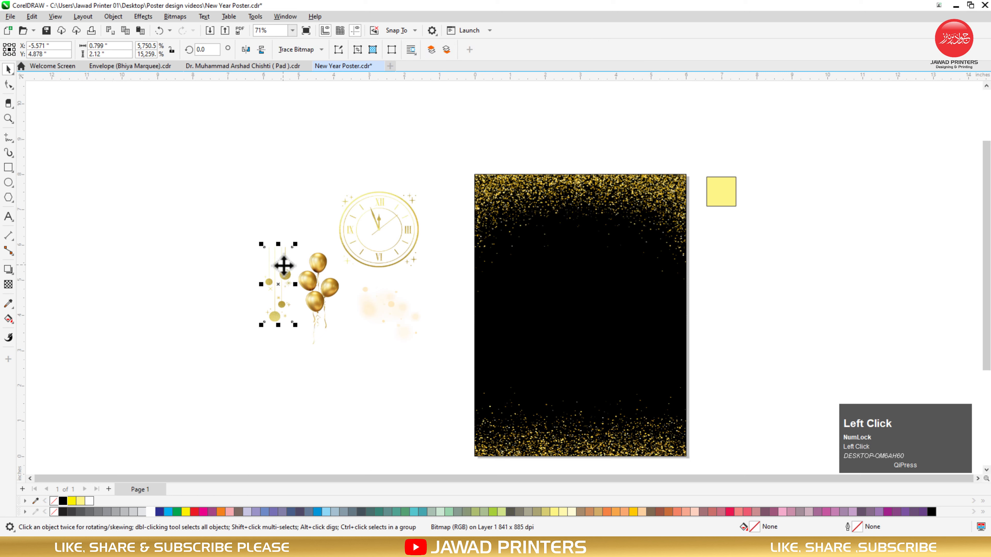
shift+click(614, 280)
key(r)
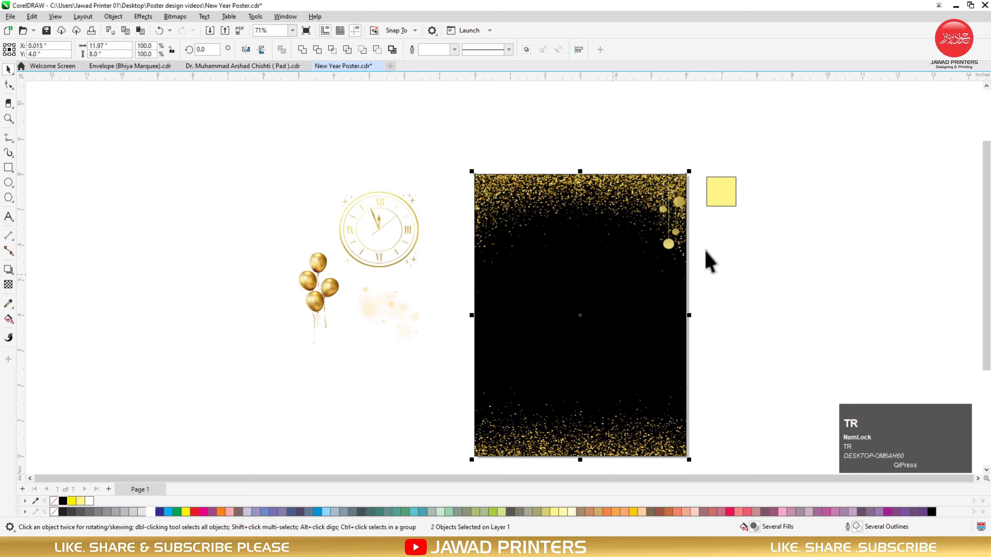
click(678, 214)
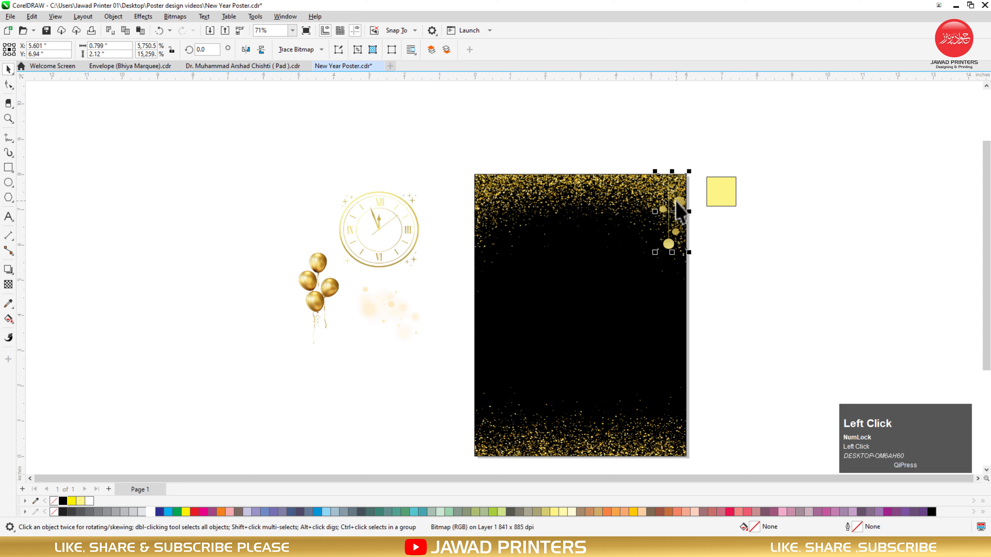
key(Left)
key(Left)
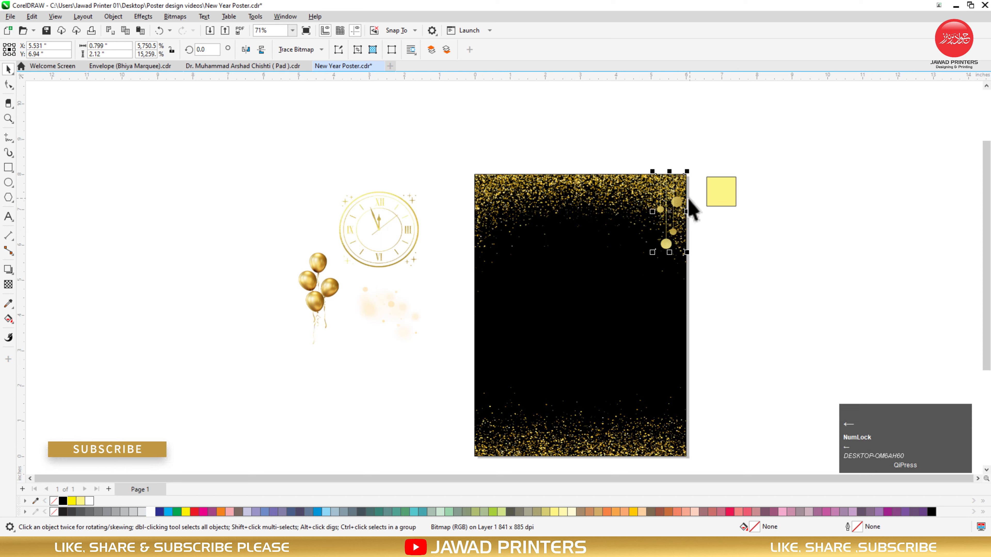
Copy the hanging ornament straight across to the page's top-left area and mirror the copy horizontally.
drag(679, 201, 506, 202)
right_click(506, 202)
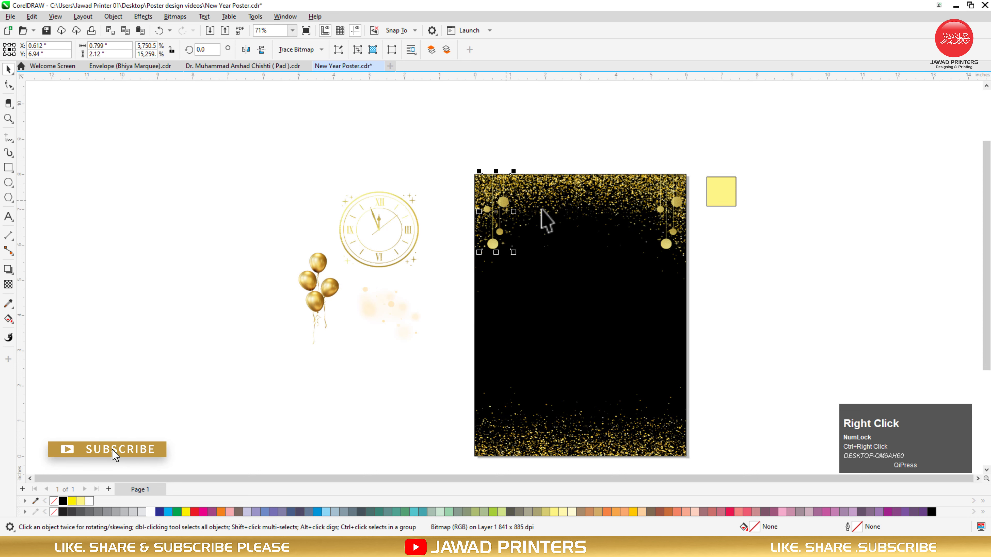
click(246, 49)
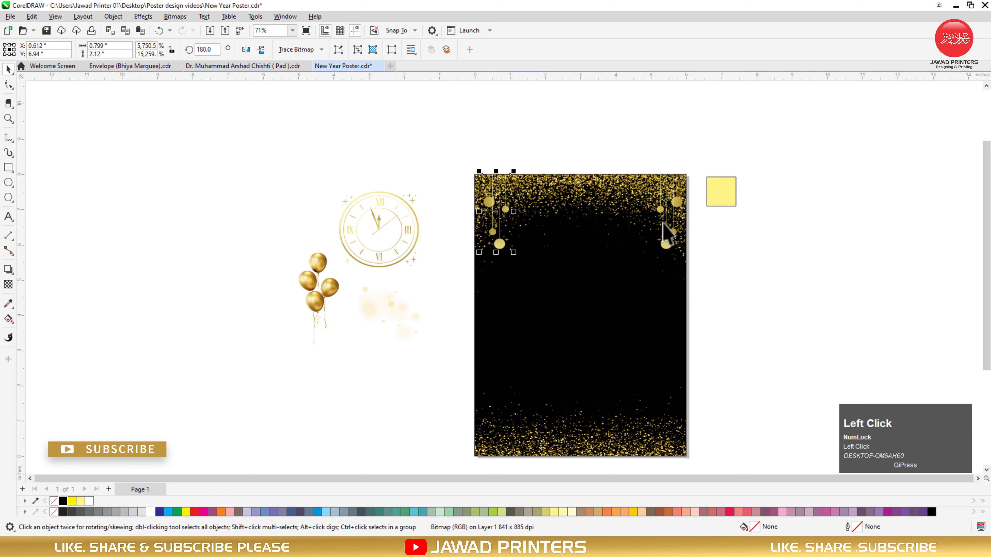
Group the two hanging ornaments and center the group horizontally on the black rectangle.
shift+click(677, 203)
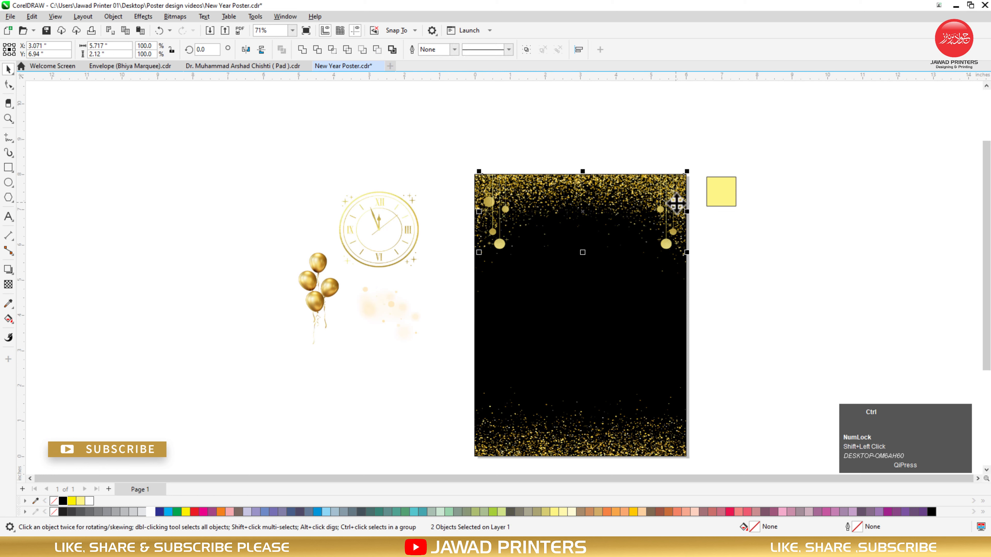
shift+click(669, 273)
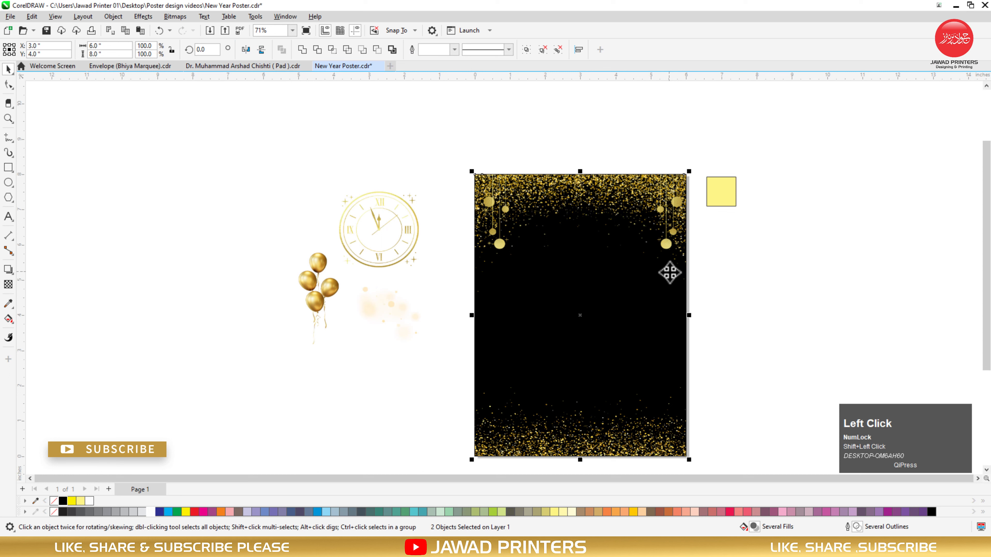
key(c)
click(727, 246)
click(674, 198)
PowerClip the ornament group inside the black rectangle and deselect everything.
right_click(673, 197)
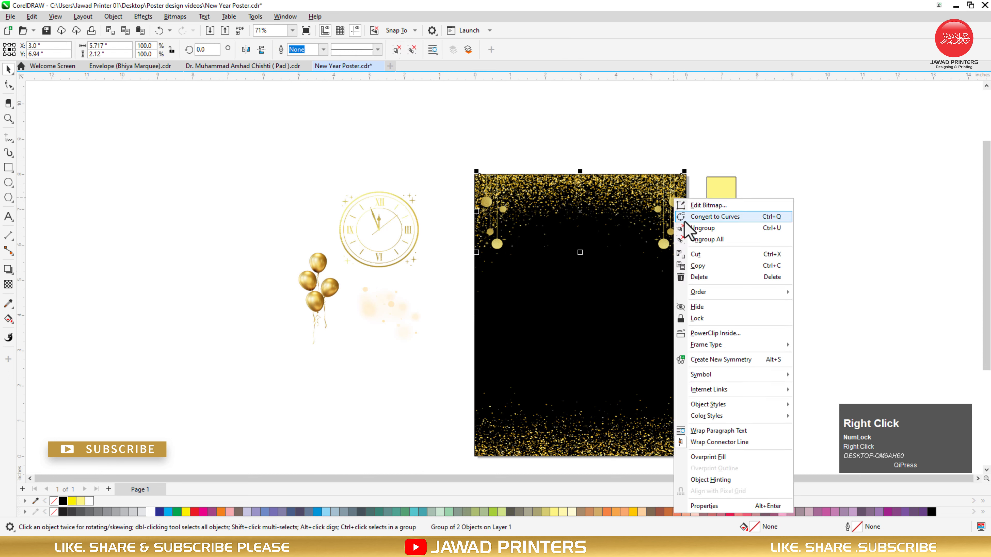
click(706, 333)
click(633, 238)
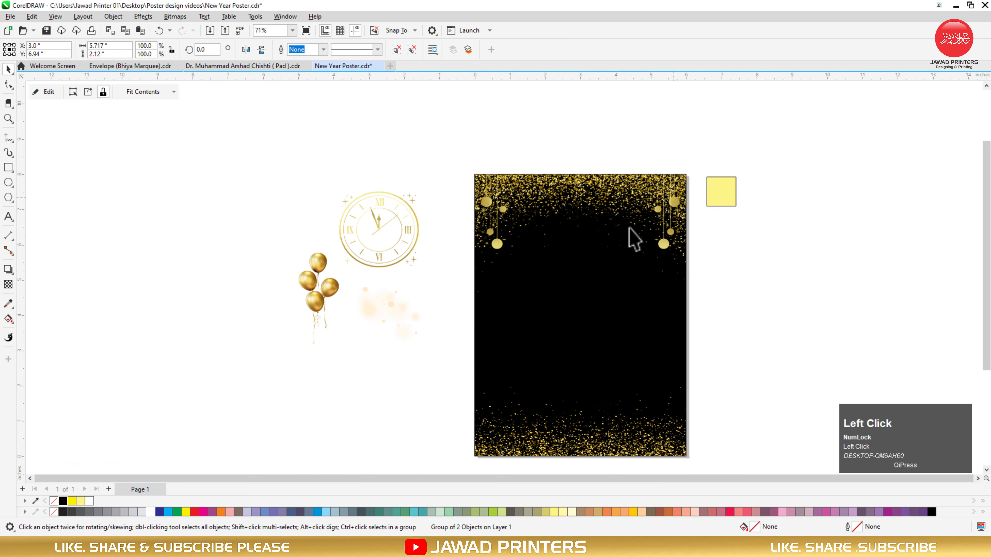
click(454, 158)
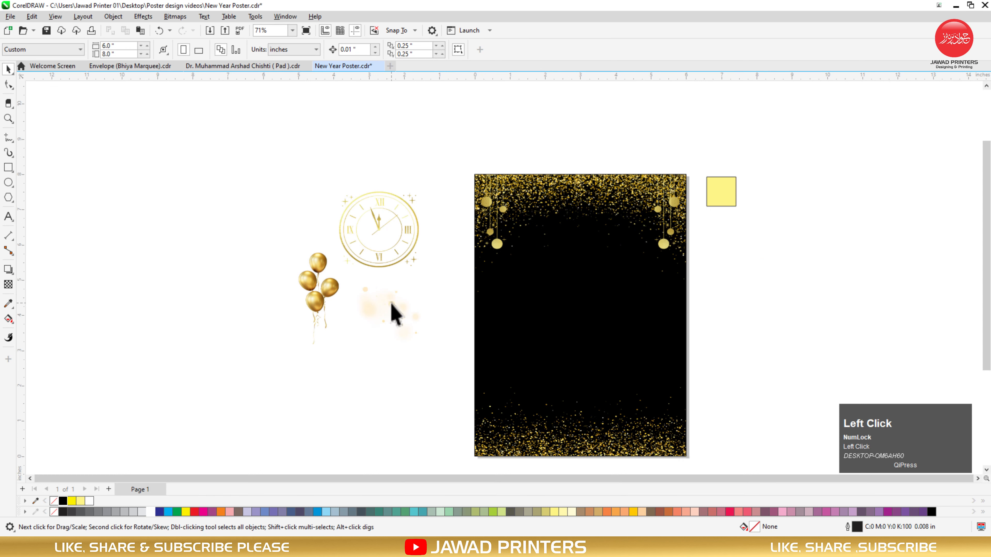
Move the bokeh glow bitmap onto the black rectangle's left edge and rotate it to 180°.
click(392, 314)
drag(388, 305, 525, 360)
click(497, 321)
drag(530, 273, 434, 341)
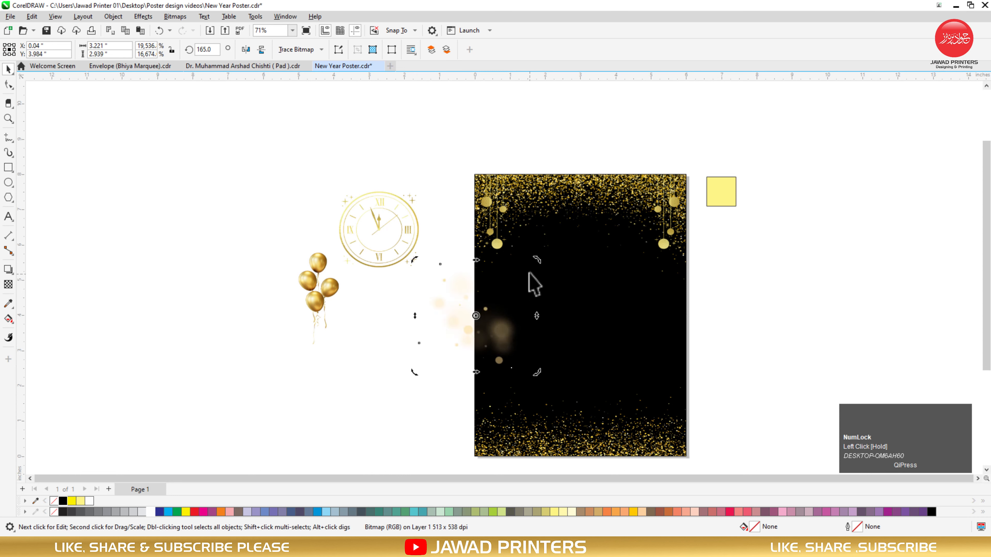
drag(531, 259, 523, 241)
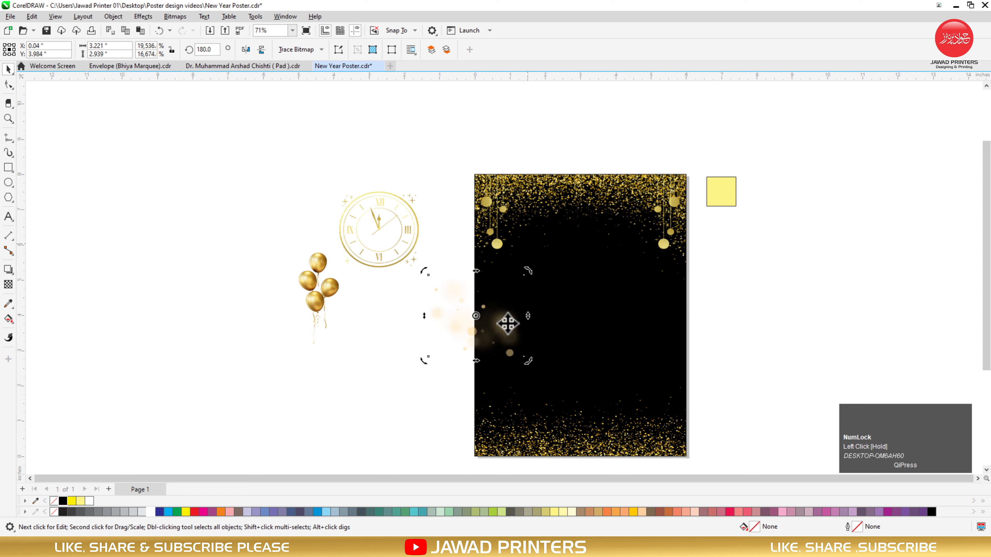
click(507, 336)
Copy the bokeh glow straight across to the rectangle's right edge and shift the original to about X -0.08, Y 4.35 inches.
drag(507, 327, 709, 321)
right_click(706, 321)
click(493, 322)
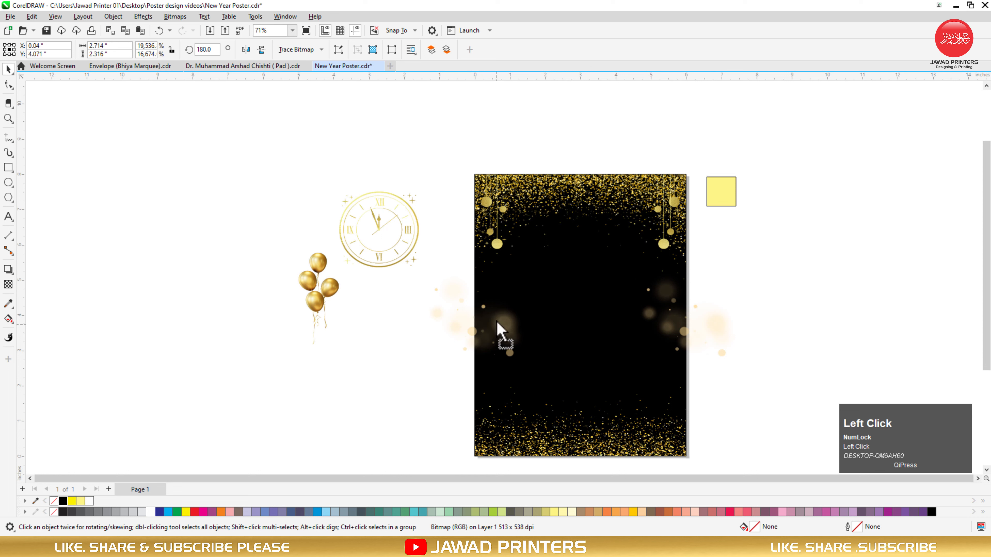
drag(497, 326, 496, 324)
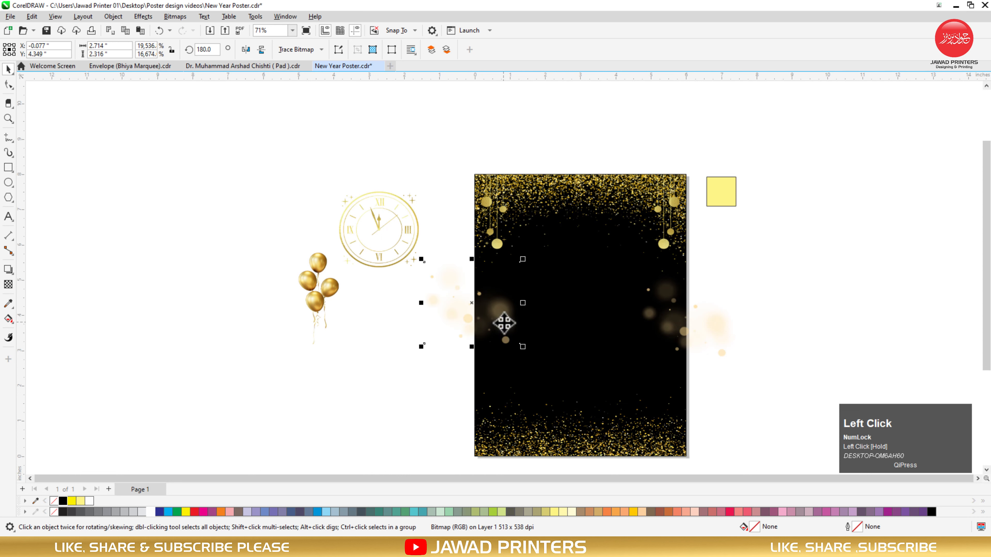
PowerClip both bokeh glows inside the black rectangle and deselect everything.
shift+click(653, 300)
right_click(664, 291)
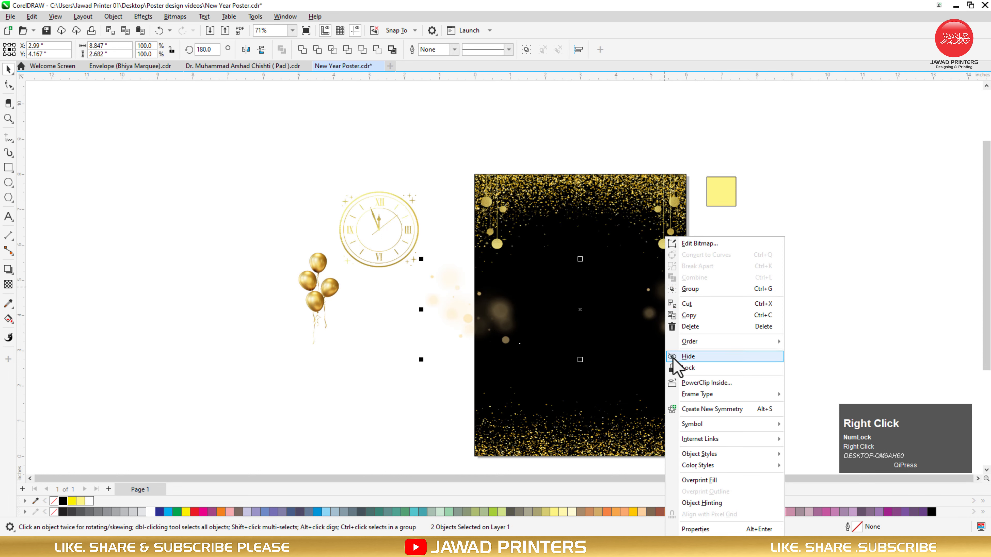
click(674, 384)
click(615, 369)
click(350, 347)
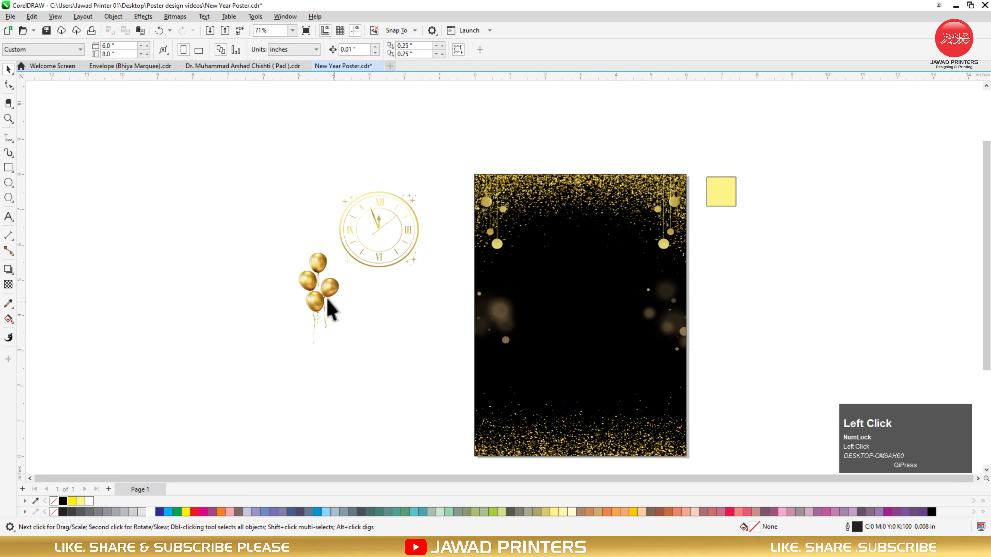
Place the gold balloons on the black rectangle's lower-left edge and PowerClip them inside it.
drag(318, 284, 491, 387)
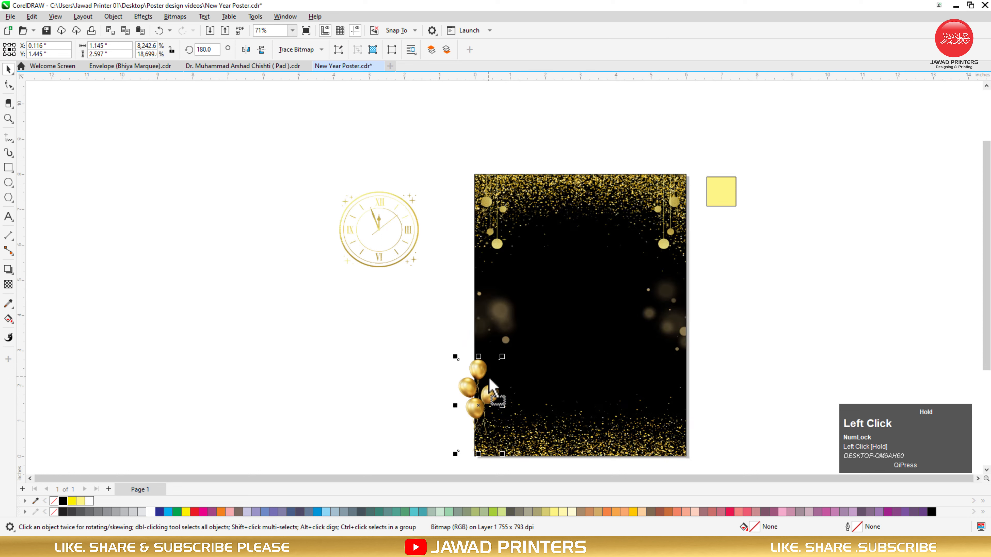
right_click(491, 386)
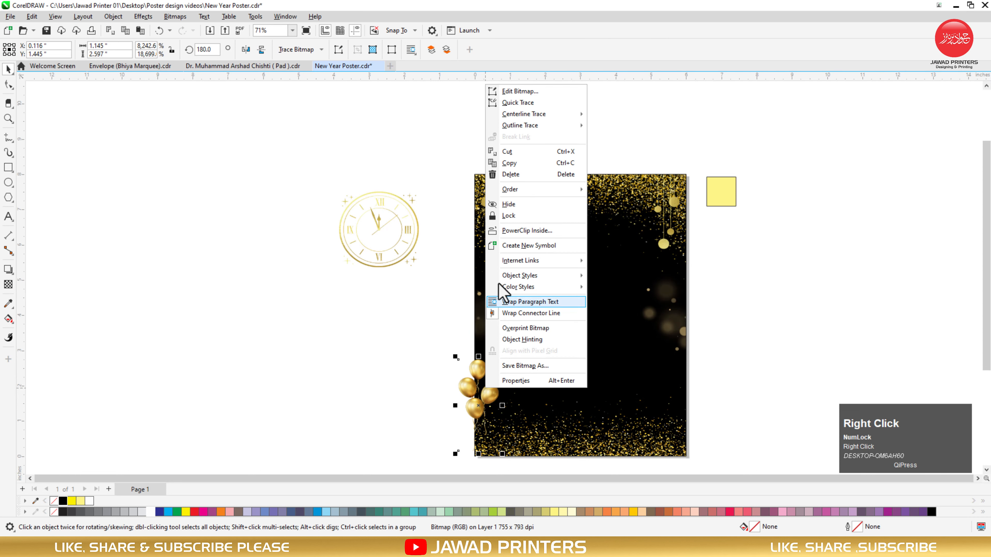
click(522, 219)
click(500, 362)
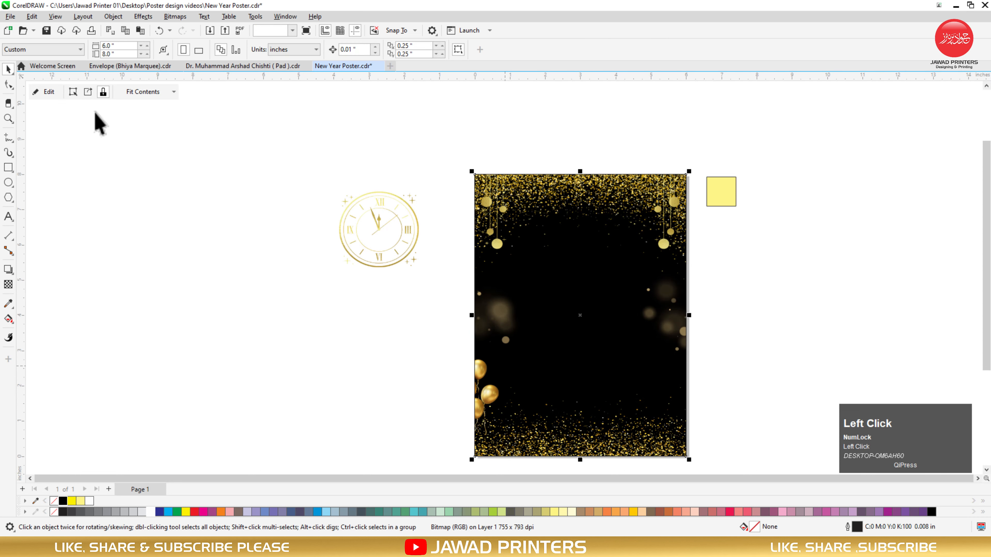
Open the PowerClip contents, enlarge the balloons to about 1.87 × 4.23 inches and move them slightly down.
click(46, 92)
key(F3)
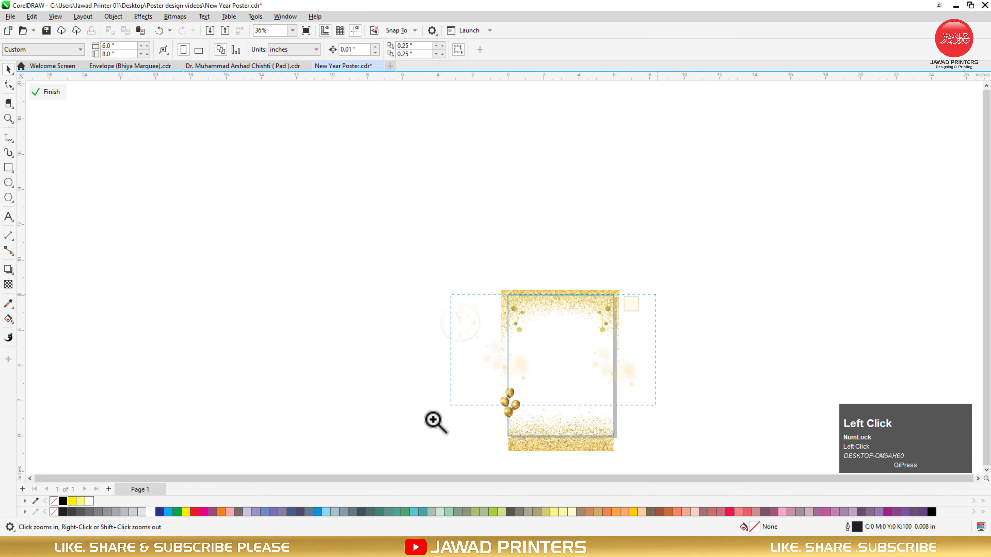
drag(433, 420, 384, 461)
click(476, 348)
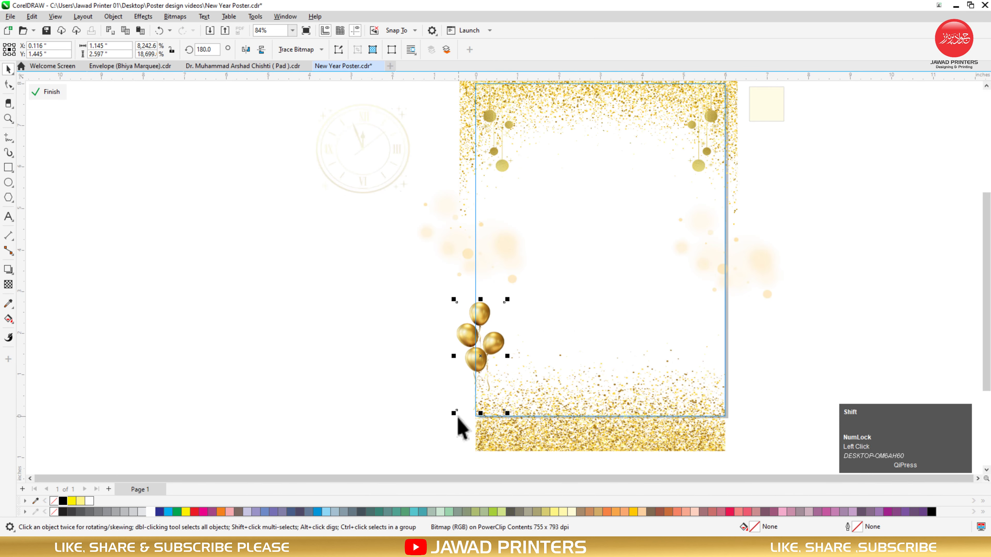
drag(449, 413, 395, 448)
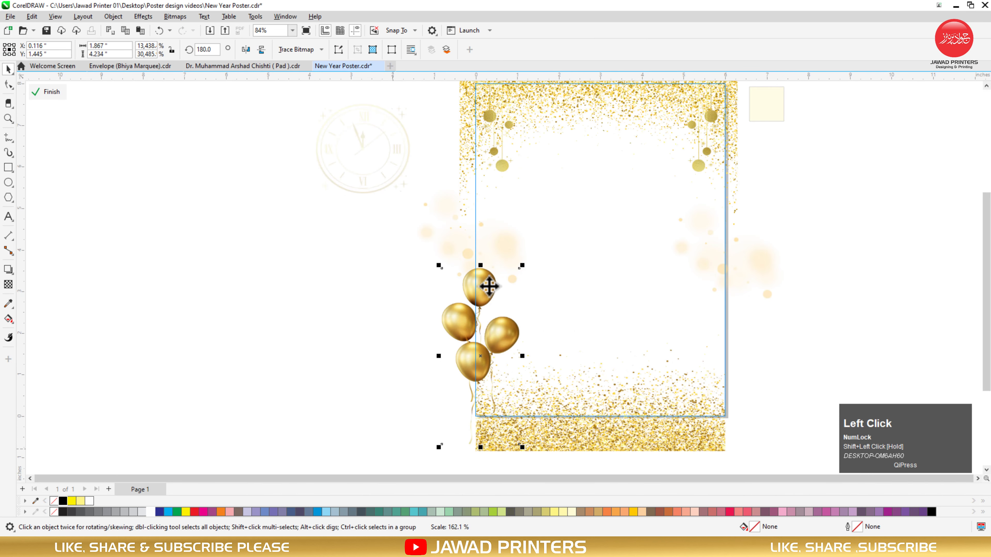
drag(489, 286, 489, 302)
Copy the balloons across to the poster's right edge, mirror the copy horizontally and enlarge it to about 2.18 × 4.95 inches.
drag(460, 344, 769, 346)
right_click(770, 347)
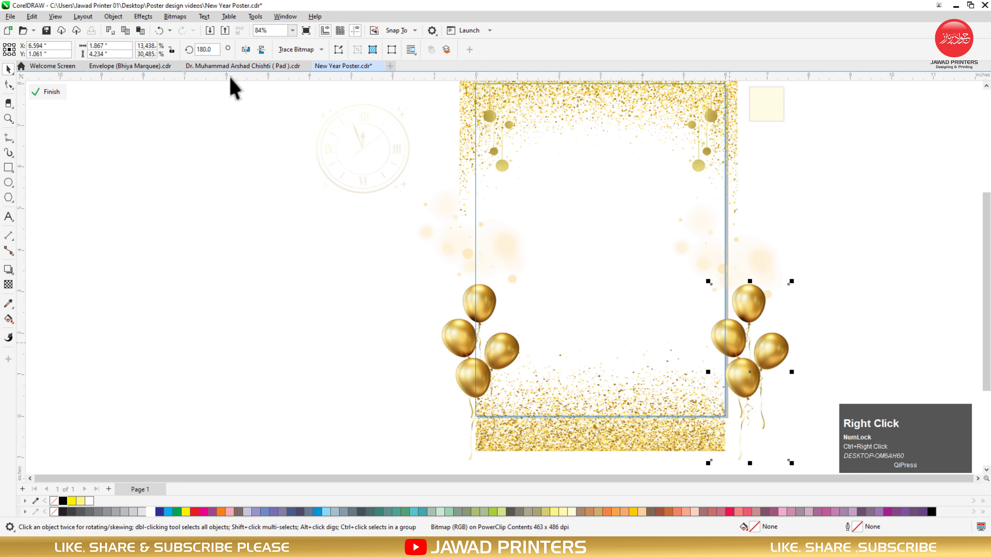
click(245, 49)
drag(774, 331, 739, 332)
drag(670, 281, 662, 252)
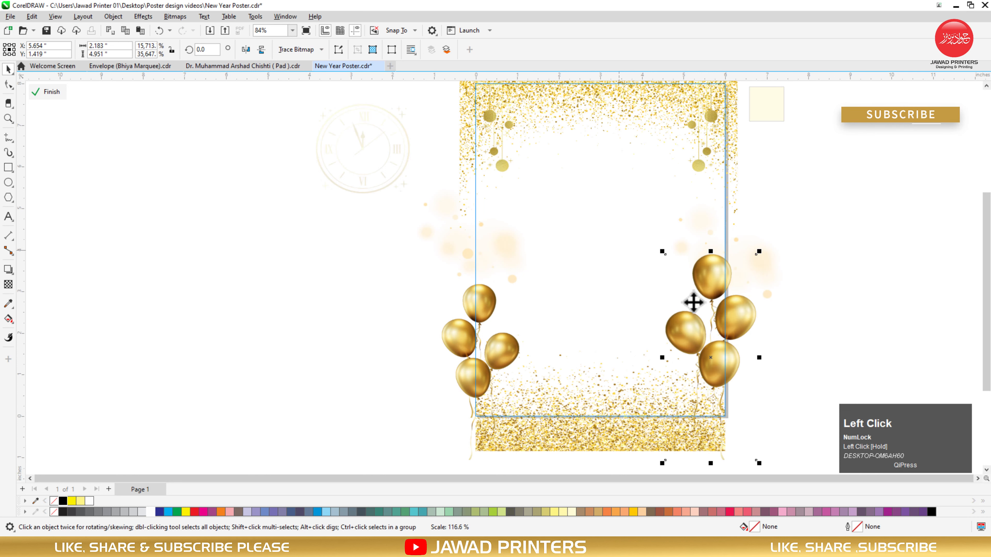
mouse_move(735, 322)
mouse_down()
mouse_move(760, 312)
mouse_move(748, 318)
mouse_up()
Align the bottoms of the two balloon clusters and finish editing the PowerClip contents.
shift+click(503, 353)
key(b)
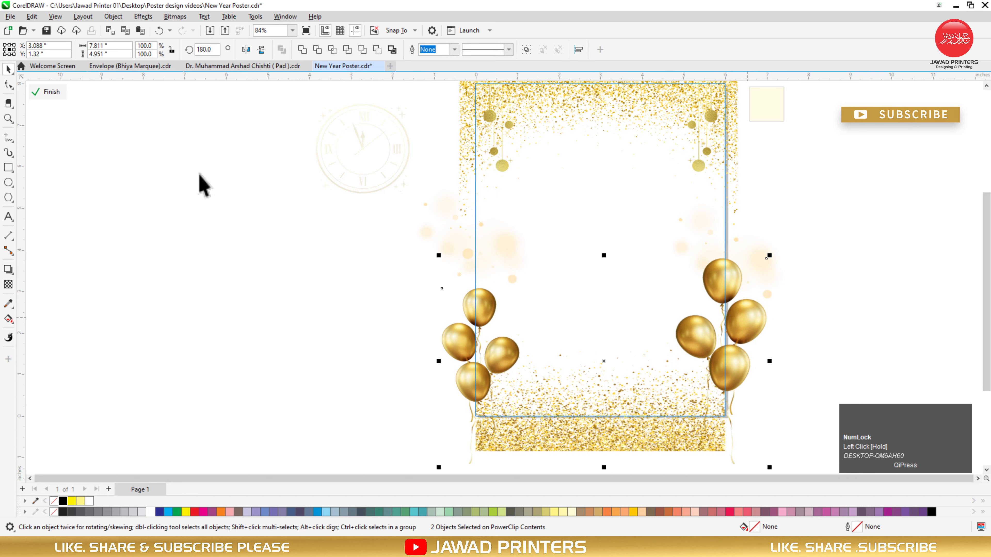
click(54, 93)
Reopen the PowerClip contents, raise both balloon clusters slightly and shift the right one inward.
key(F3)
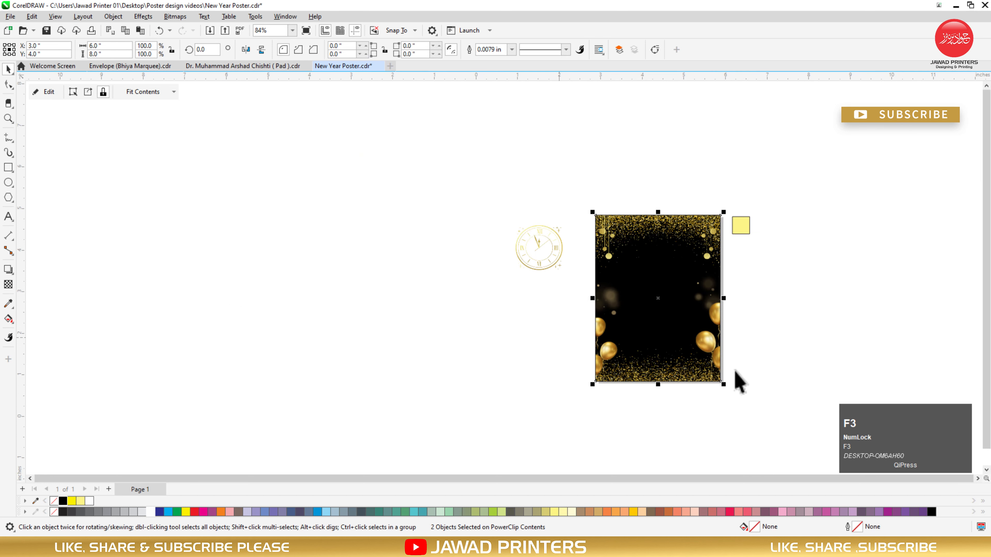
key(z)
drag(760, 377, 533, 194)
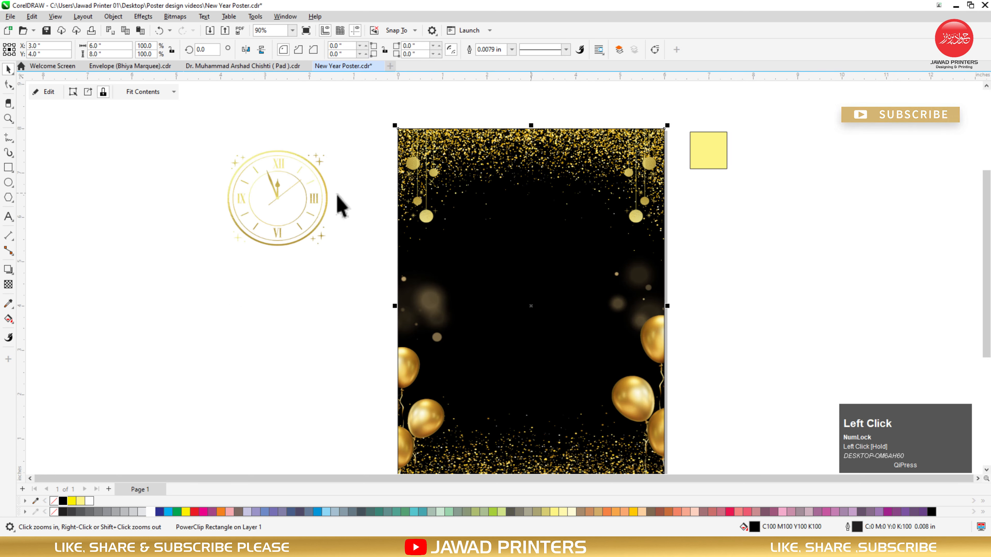
click(50, 91)
click(472, 353)
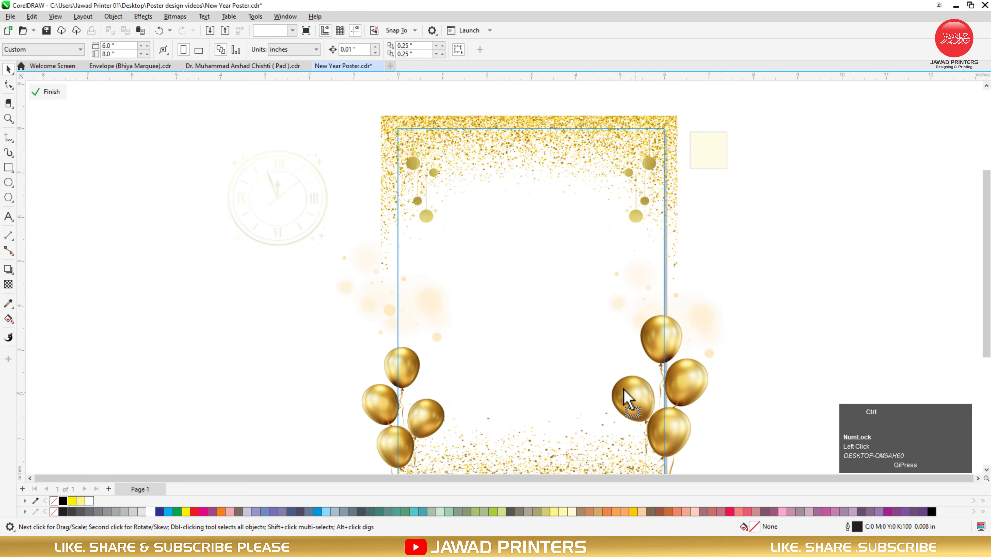
drag(623, 390, 680, 384)
drag(433, 420, 433, 395)
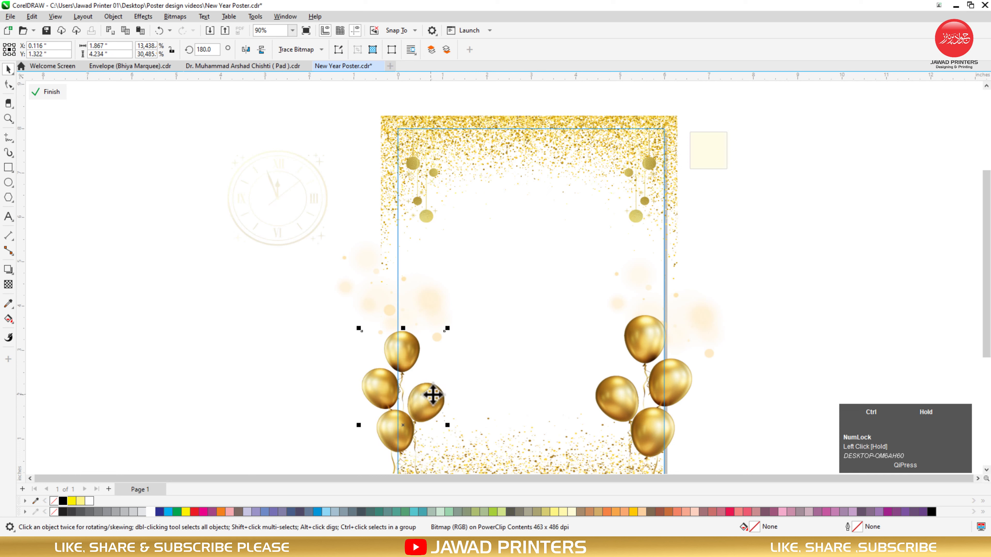
drag(648, 427, 649, 417)
Shift both bokeh glows slightly inward and upward, then finish editing the PowerClip contents.
drag(704, 316, 685, 306)
drag(376, 294, 379, 286)
click(52, 92)
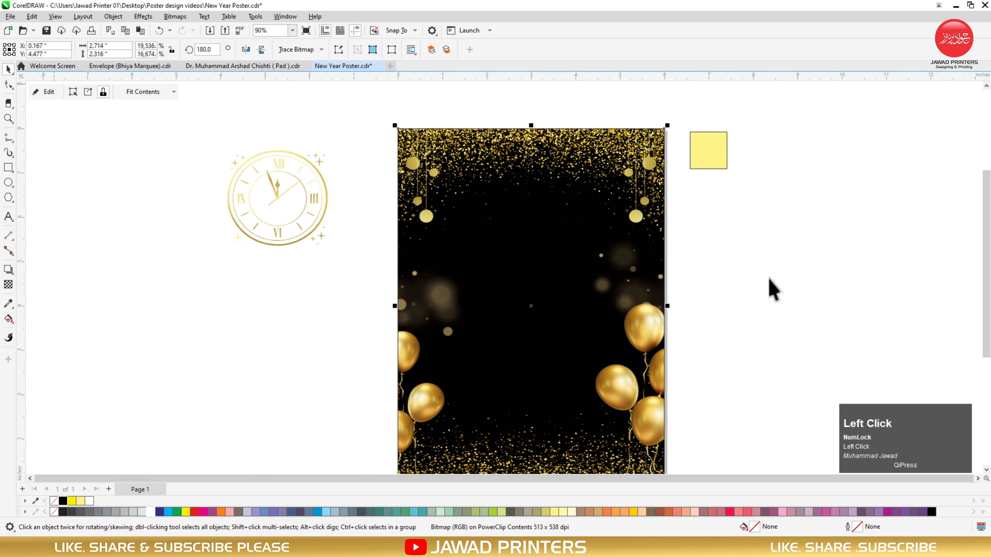
Place the gold clock in the poster's upper half and center it horizontally on the black rectangle.
key(F2)
drag(756, 115, 244, 351)
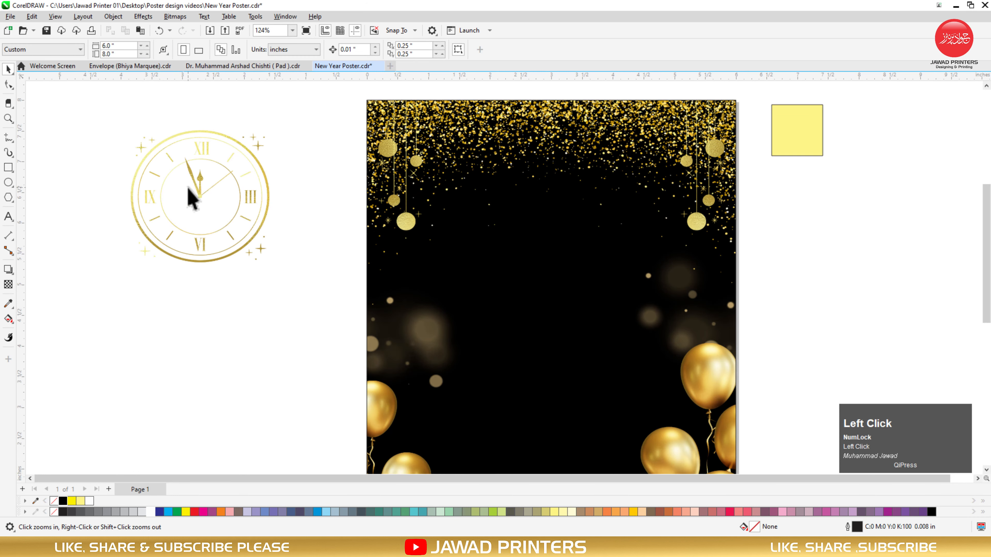
click(197, 188)
drag(197, 188, 534, 240)
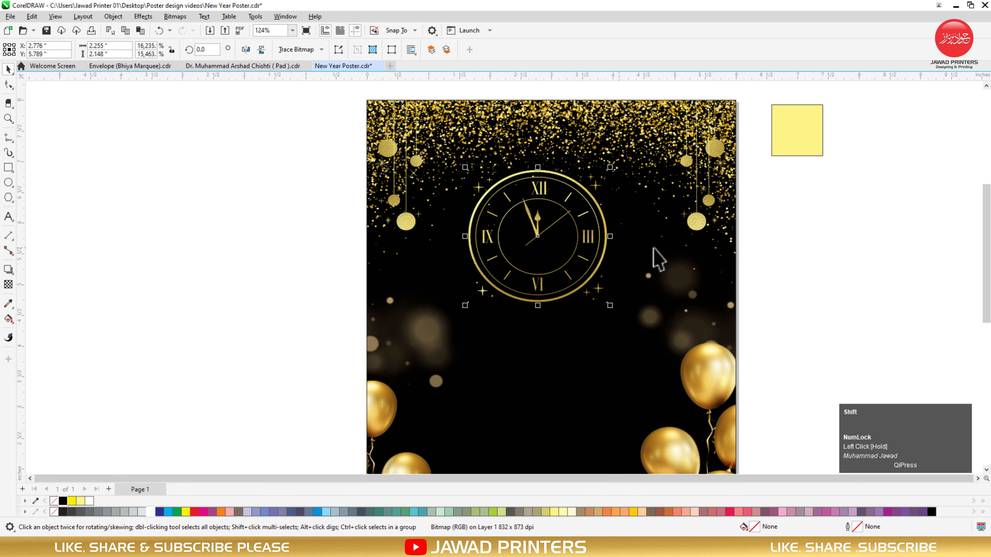
shift+click(654, 248)
key(c)
click(796, 233)
Enlarge the clock from its center to about 2.95 × 2.81 inches and lower it to about Y 5.62 inches.
click(558, 159)
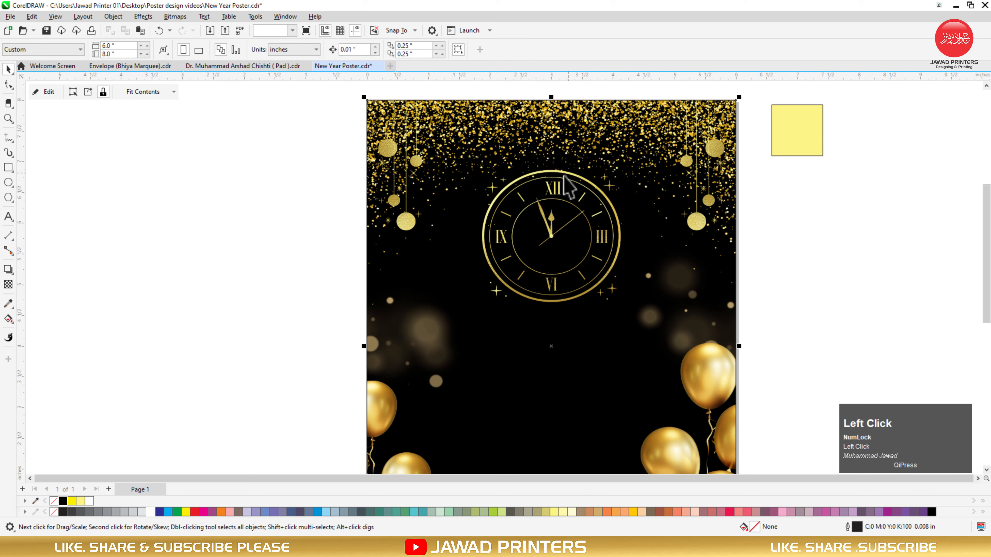
click(567, 184)
drag(626, 312, 659, 325)
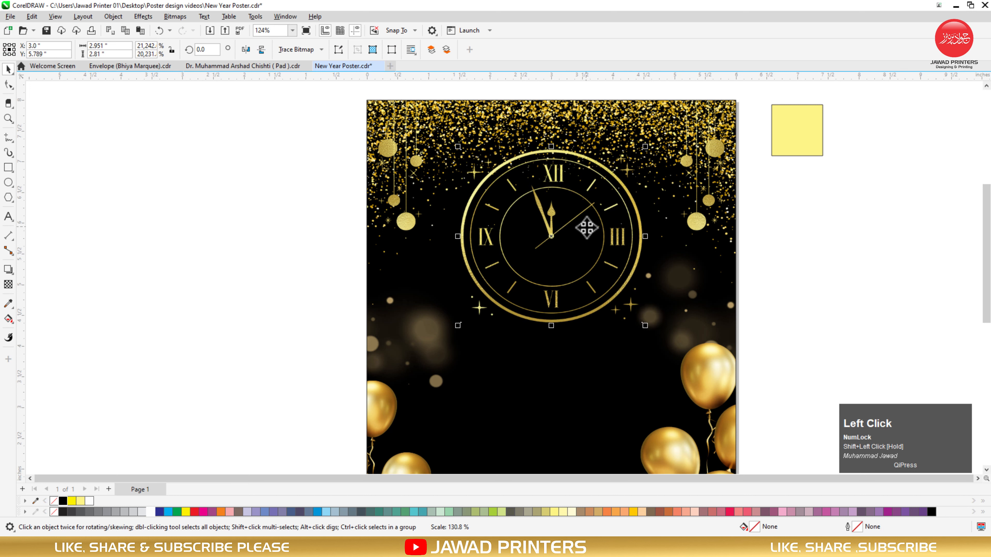
mouse_move(585, 230)
mouse_down()
mouse_move(593, 247)
mouse_move(585, 239)
mouse_up()
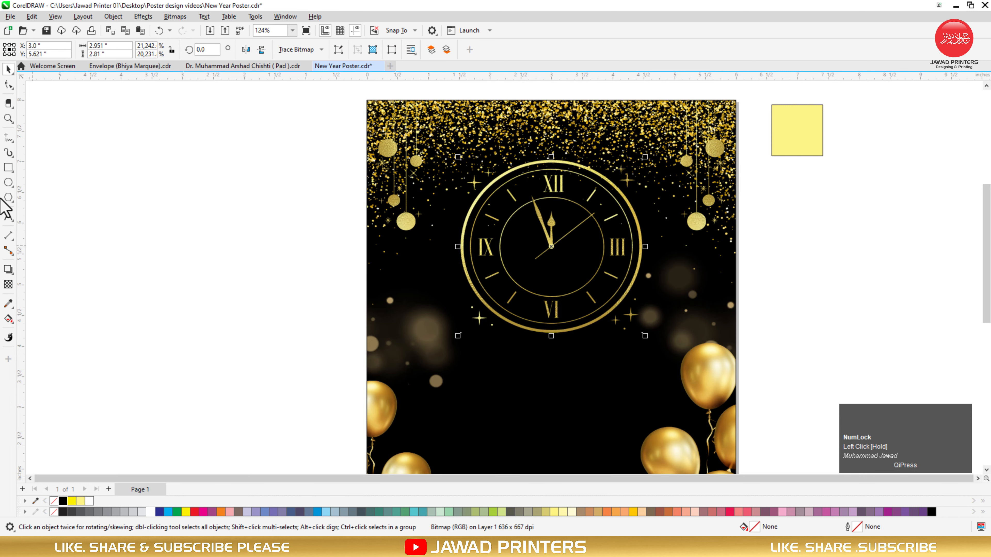
Draw a rectangle about 2.93 × 1.34 inches beside the poster, fill it with C100 M100 Y100 K100 and remove its outline.
click(8, 168)
drag(91, 217, 273, 301)
key(space)
click(56, 504)
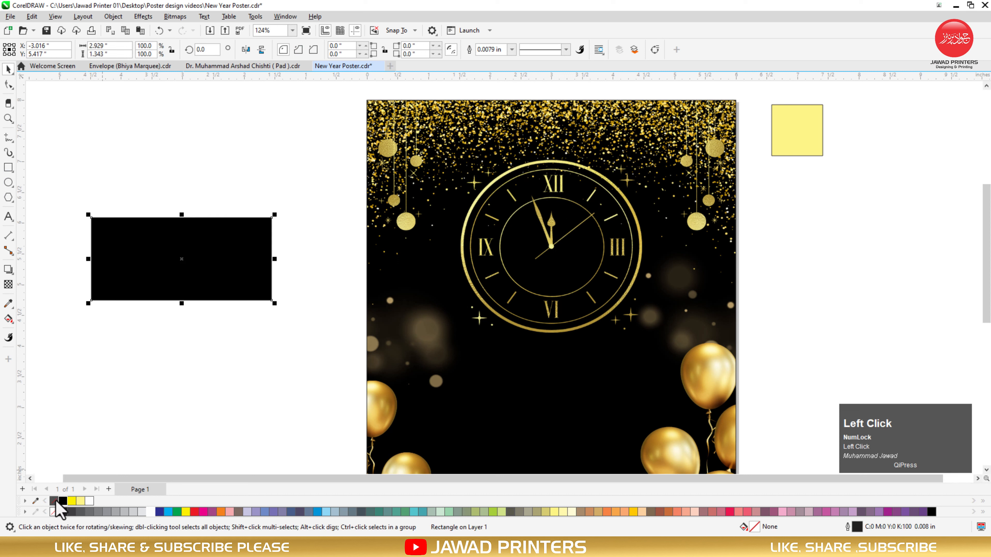
right_click(53, 501)
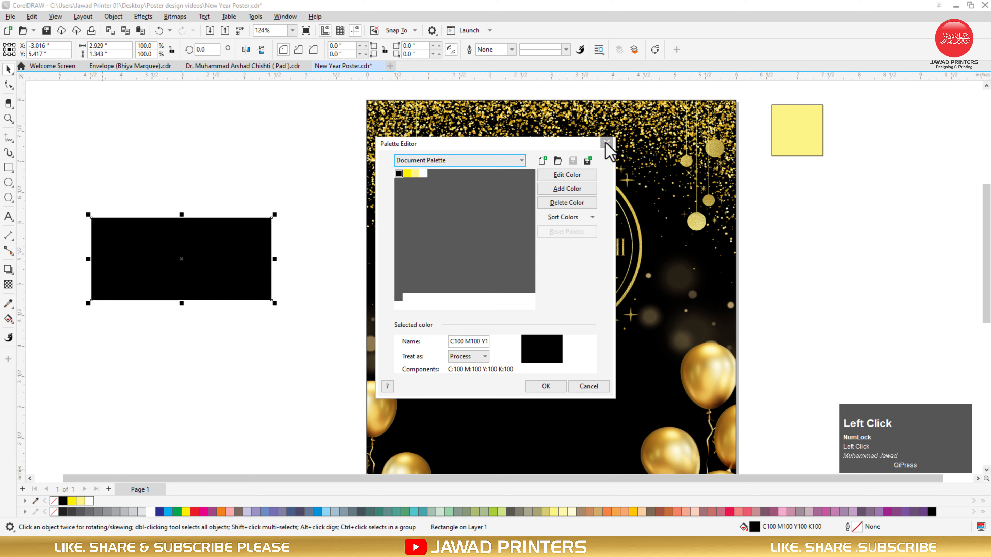
click(606, 143)
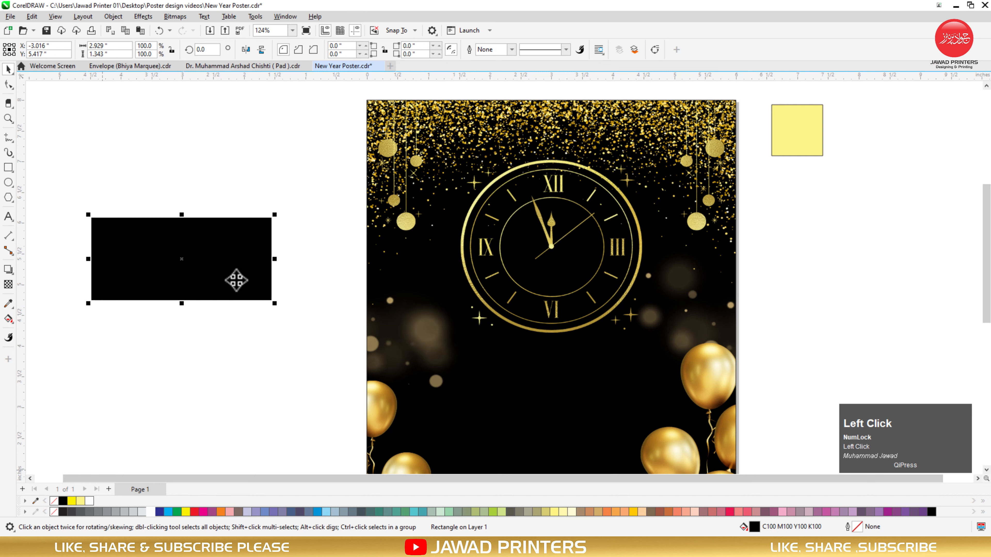
Apply a vertical fountain transparency to the new black rectangle so it fades out toward its top edge.
click(8, 284)
drag(174, 295, 174, 237)
drag(173, 294, 195, 311)
key(space)
key(space)
key(space)
Move the faded rectangle over the clock's lower half and center it horizontally with the clock.
drag(195, 268, 571, 315)
shift+click(628, 227)
key(c)
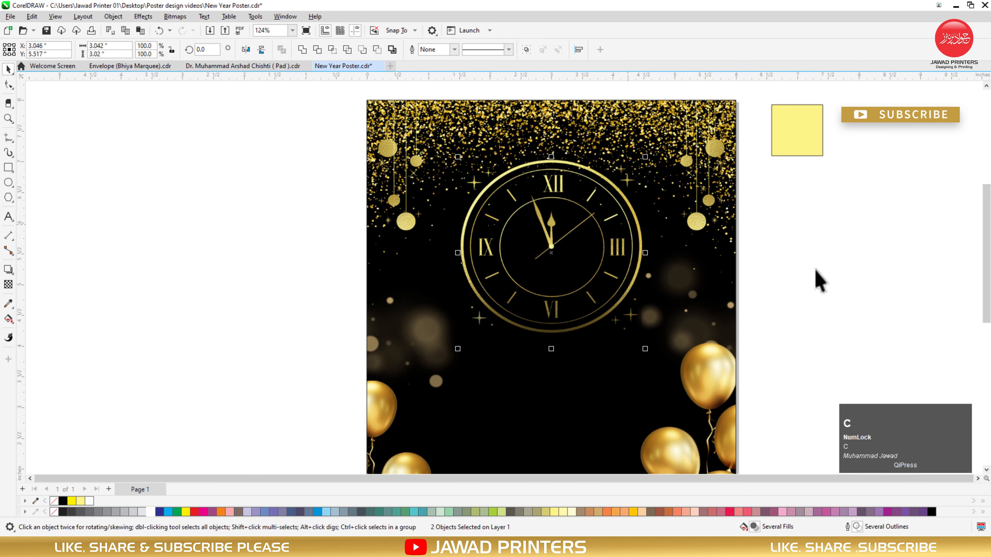
click(841, 269)
Resize the faded rectangle over the clock to about 3.54 × 2.17 inches, centered at about Y 5.25 inches.
click(576, 328)
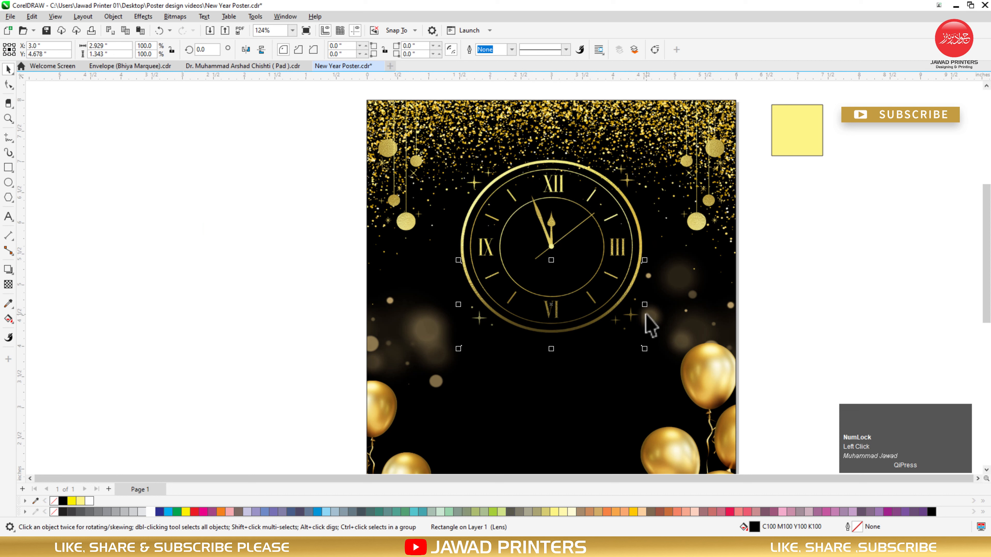
drag(645, 304, 662, 305)
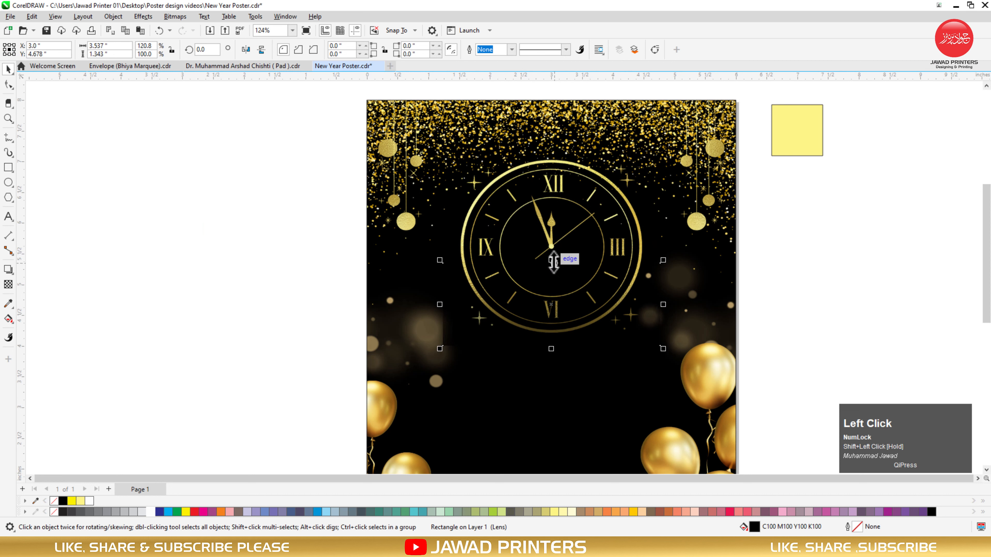
drag(554, 263, 553, 237)
mouse_move(556, 330)
mouse_down()
mouse_move(556, 320)
mouse_move(556, 329)
mouse_up()
drag(553, 225, 552, 198)
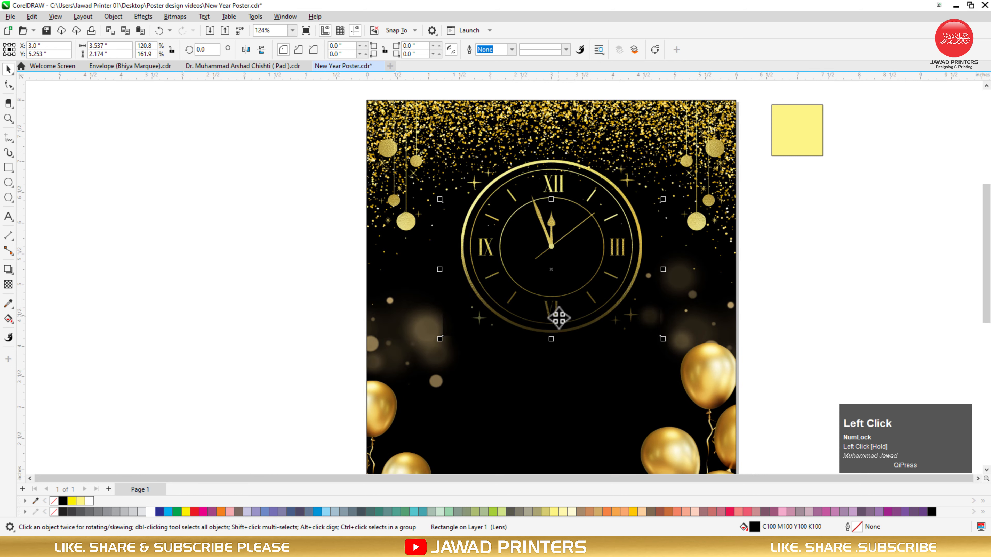
Adjust the rectangle's vertical fountain transparency so the clock's bottom is hidden and fades in toward its center.
key(space)
drag(542, 370, 547, 343)
mouse_move(542, 231)
mouse_down()
mouse_move(533, 224)
mouse_move(542, 233)
mouse_up()
drag(566, 325, 566, 238)
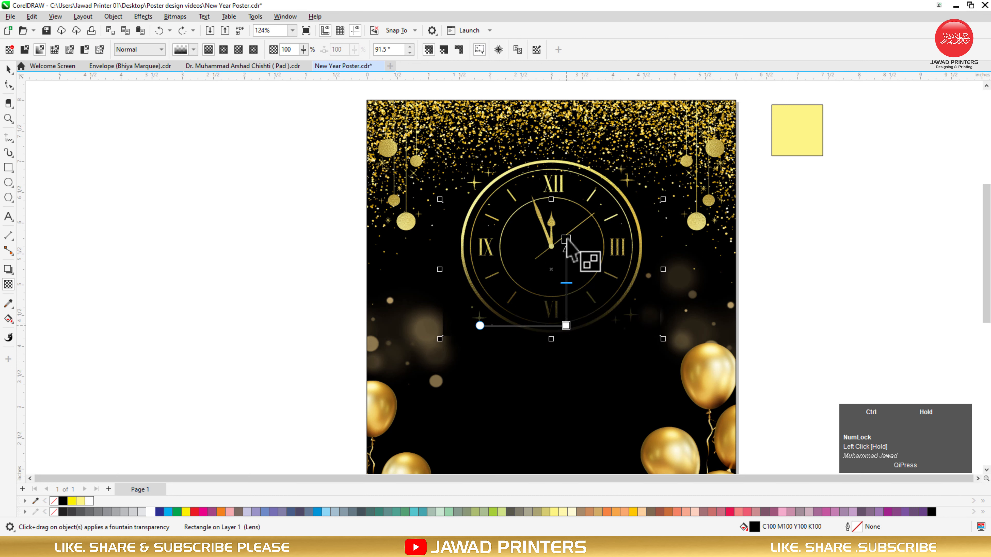
drag(566, 325, 568, 314)
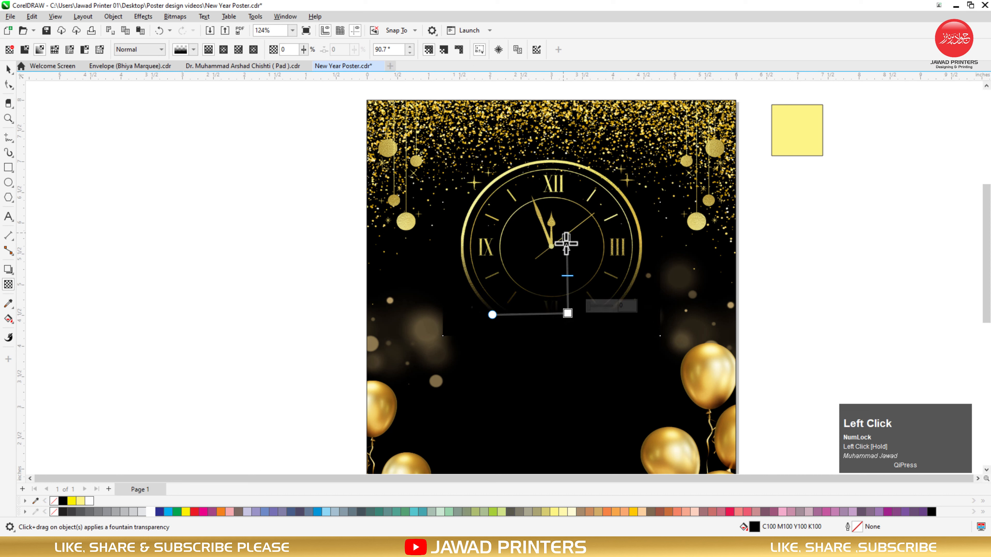
drag(565, 238, 565, 215)
drag(568, 295, 553, 276)
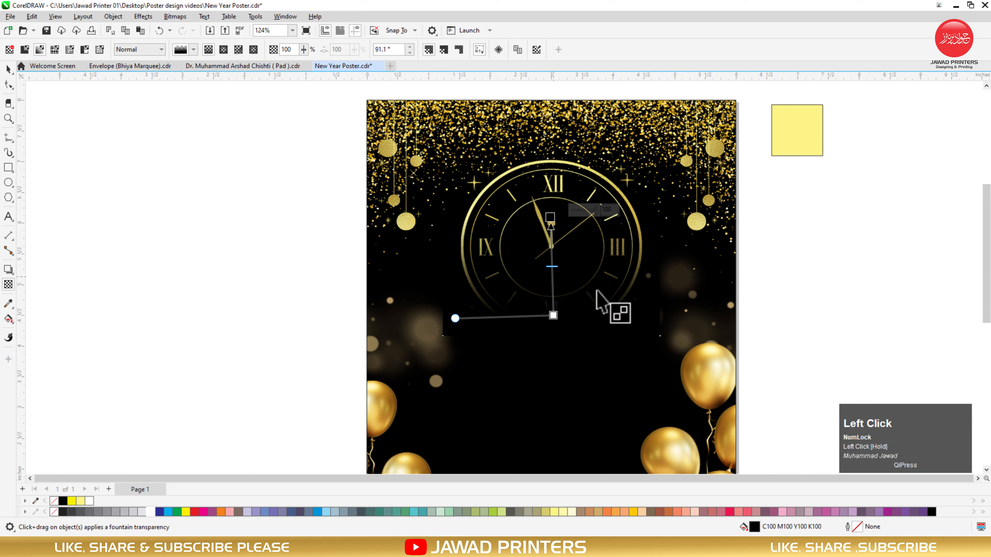
PowerClip the clock and its faded black rectangle together inside the poster background.
key(space)
click(808, 250)
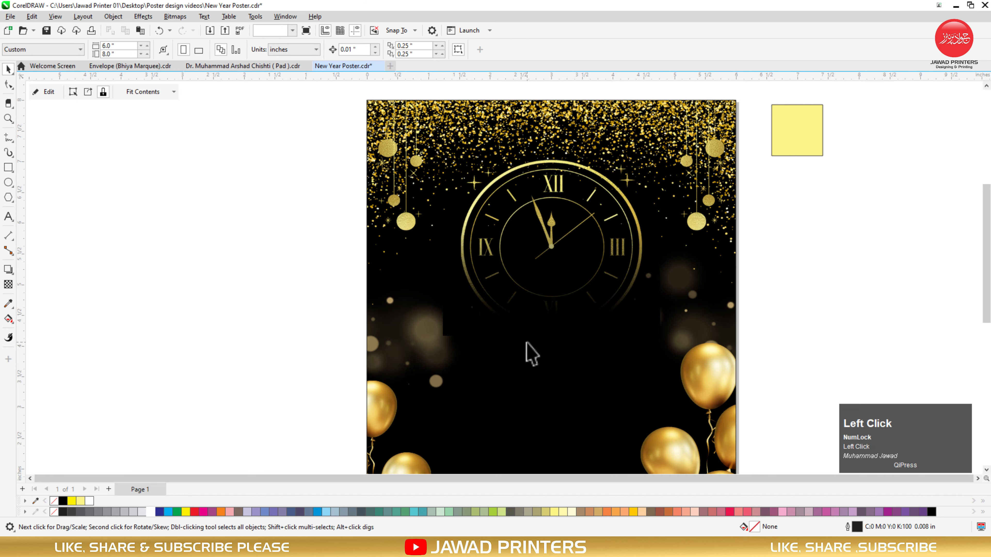
click(516, 328)
shift+click(511, 172)
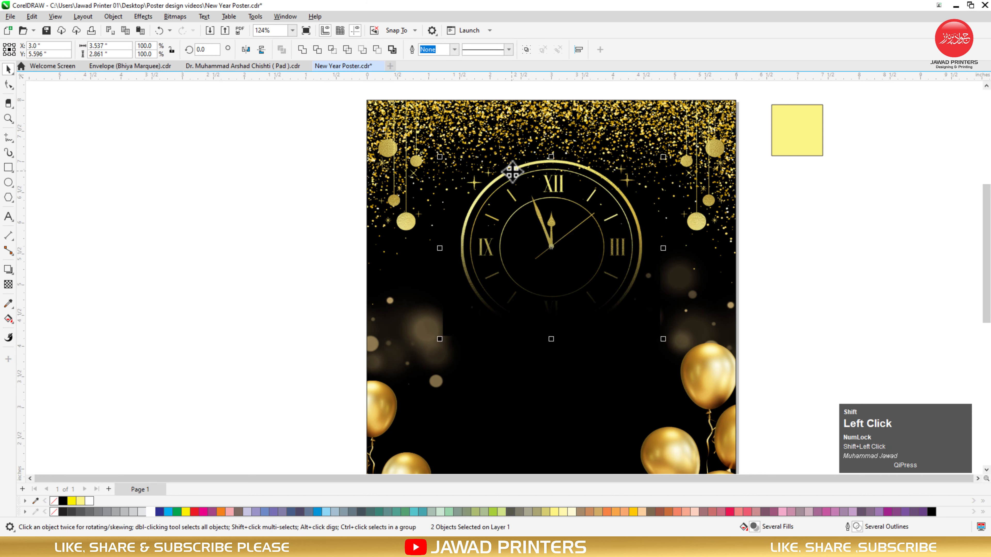
right_click(512, 172)
click(548, 307)
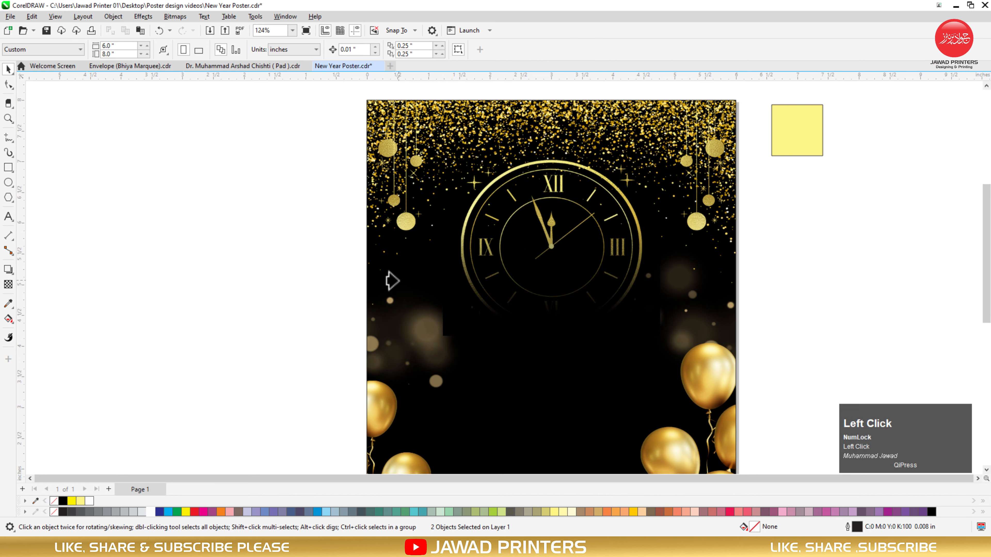
click(390, 280)
click(262, 308)
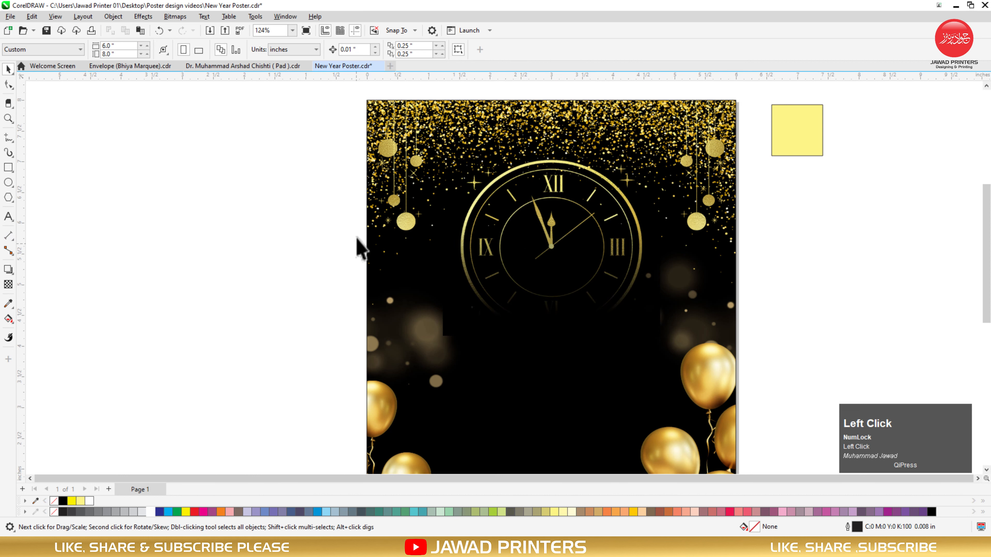
Bring the left bokeh image inside the poster background in front of the faded black rectangle.
click(425, 344)
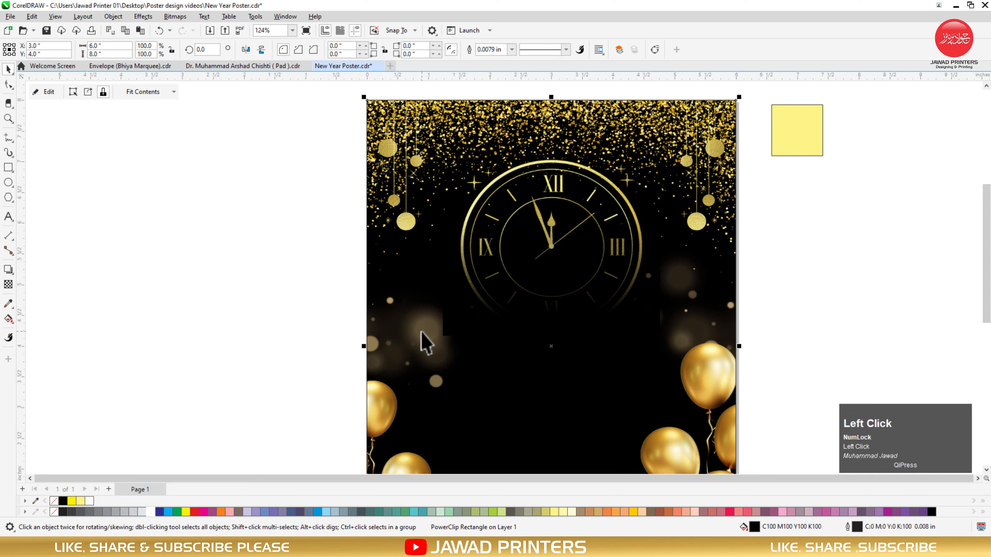
alt+click(426, 332)
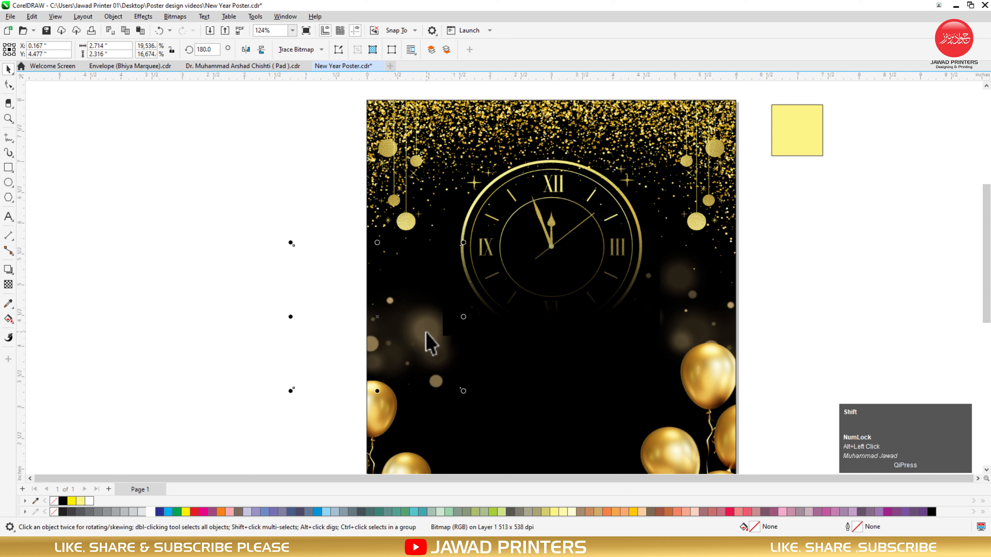
click(240, 260)
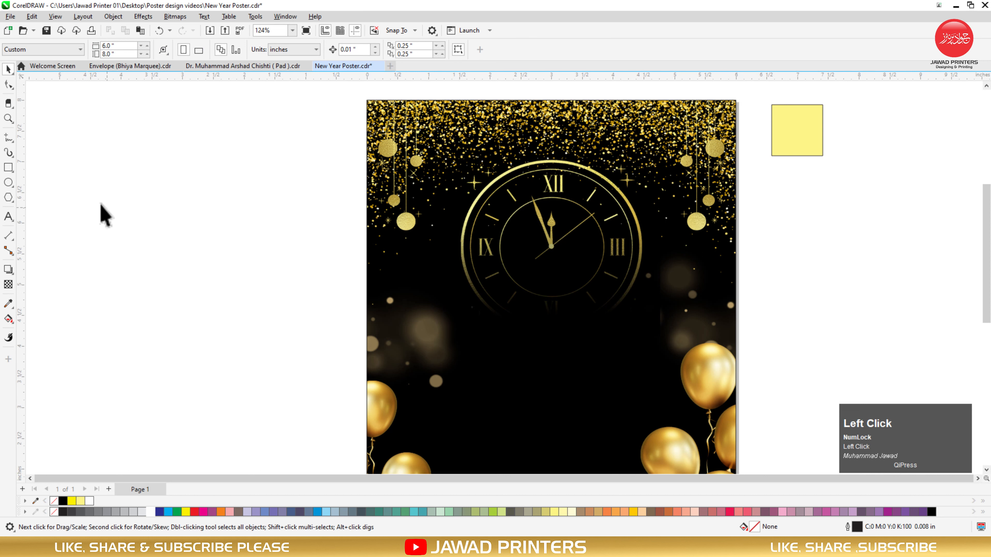
Add the text "2024" beside the poster and set its font to Montserrat Black.
click(9, 215)
click(267, 363)
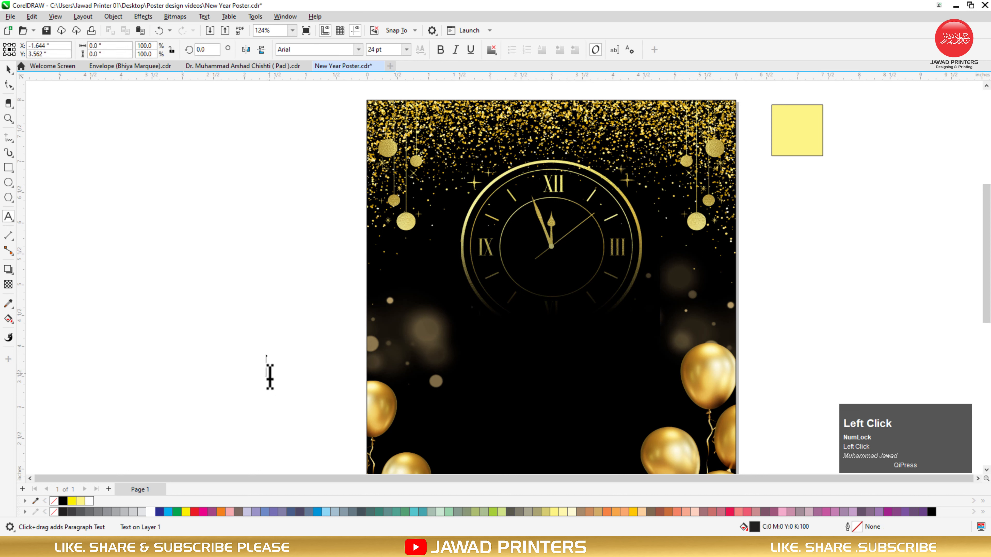
key(ctrl+space)
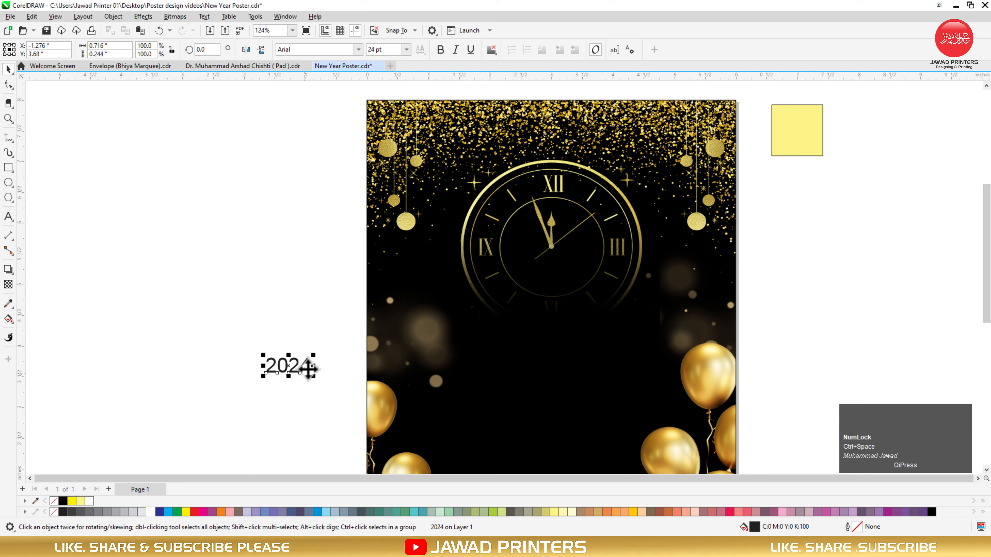
click(358, 50)
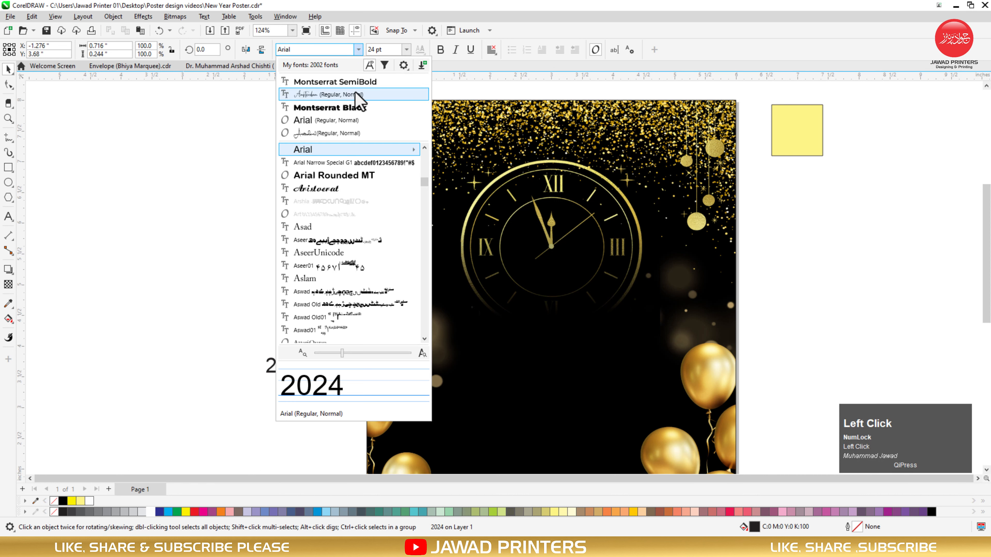
click(347, 106)
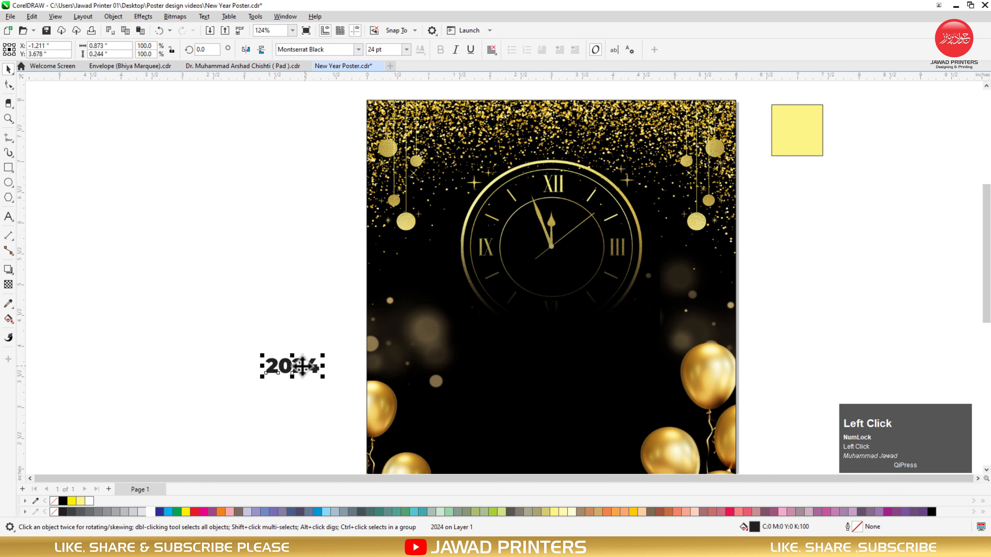
Enlarge the "2024" text to about 3.57 × 1 inches and center it horizontally on the poster over the clock's lower edge.
drag(302, 367, 665, 388)
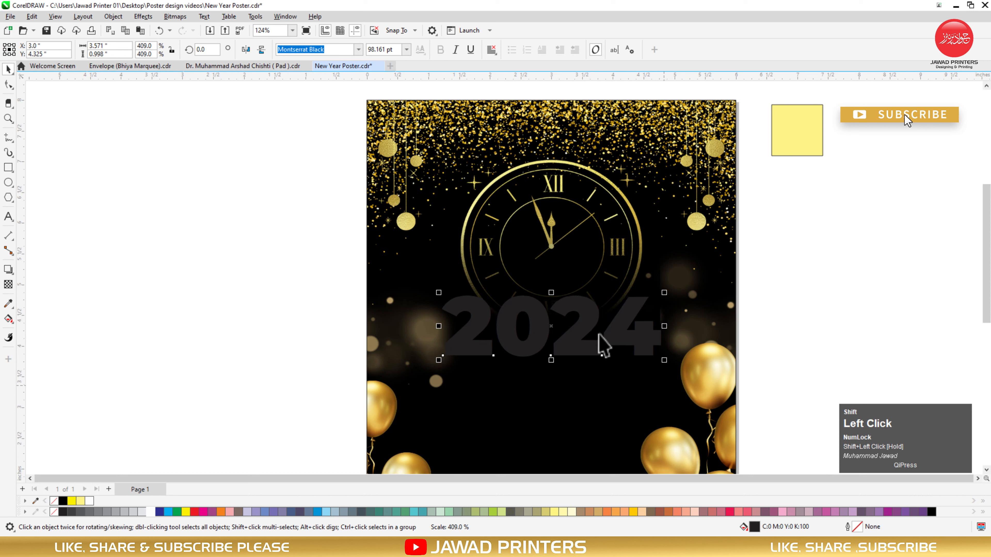
drag(586, 325, 596, 296)
shift+click(698, 294)
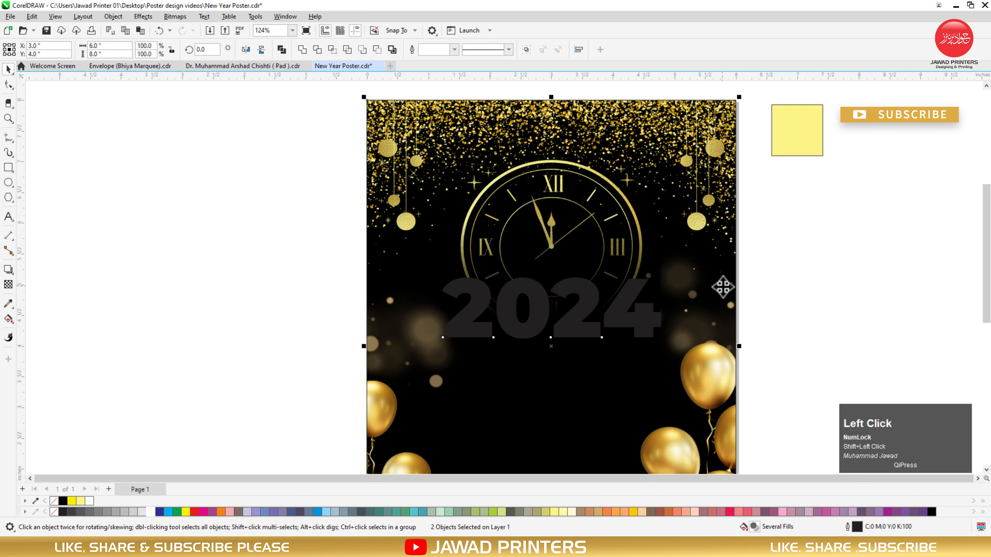
key(c)
key(x)
click(765, 284)
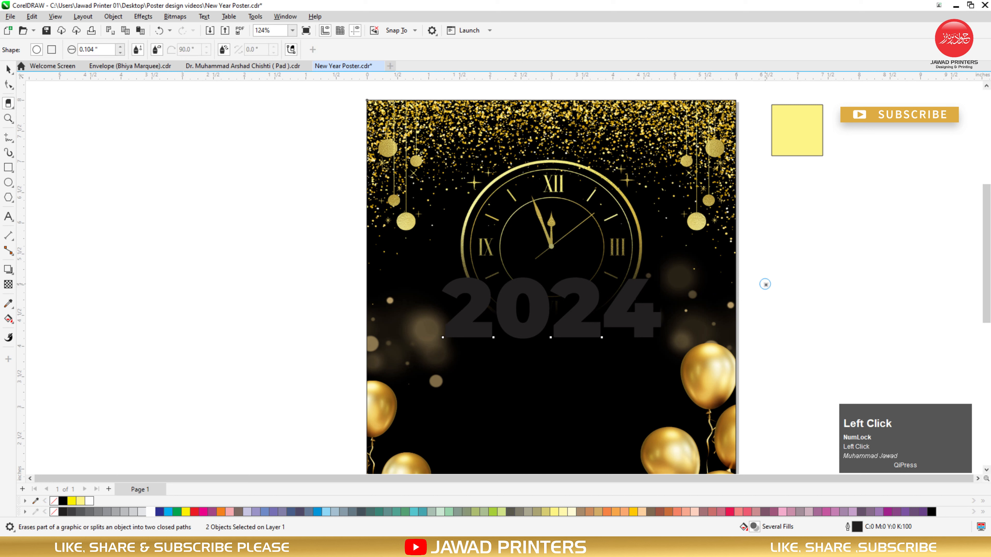
key(space)
click(771, 292)
Fill the "2024" text with the light yellow of the sample square, #FDF589.
click(635, 321)
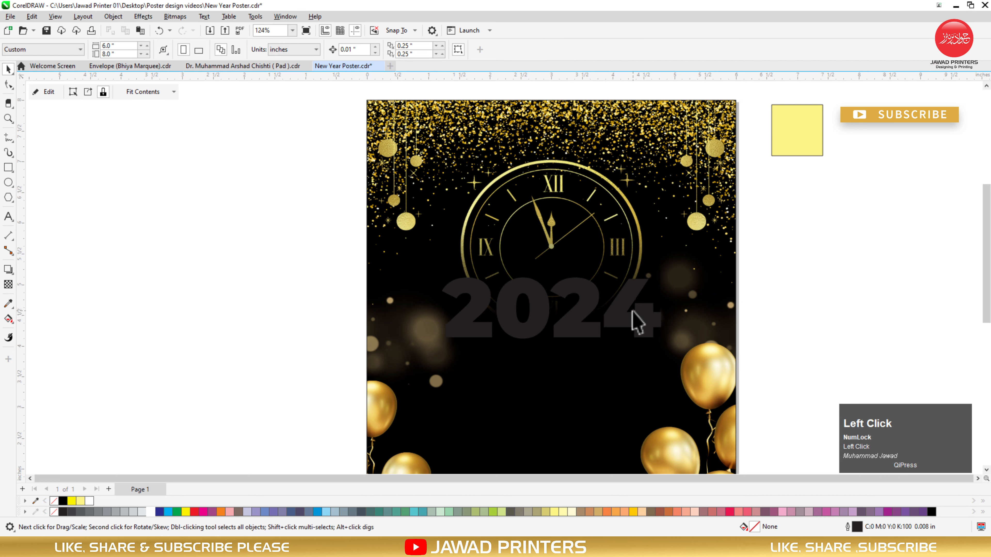
click(613, 337)
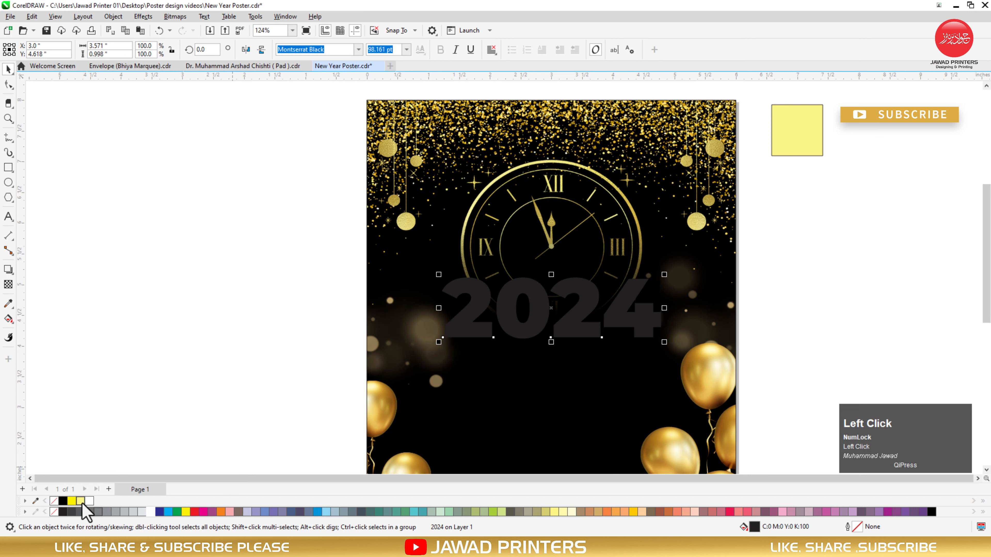
click(220, 355)
click(503, 300)
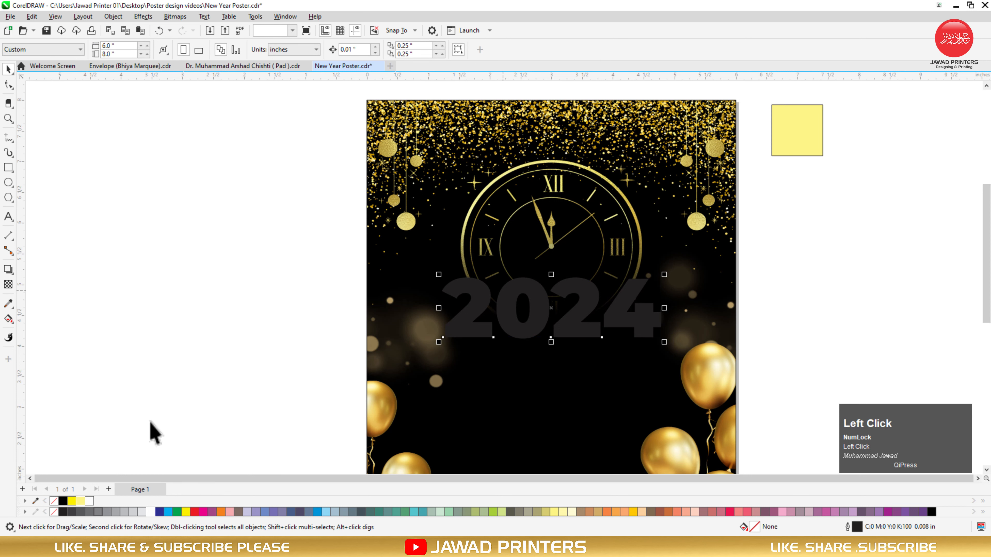
click(80, 501)
click(166, 427)
key(F3)
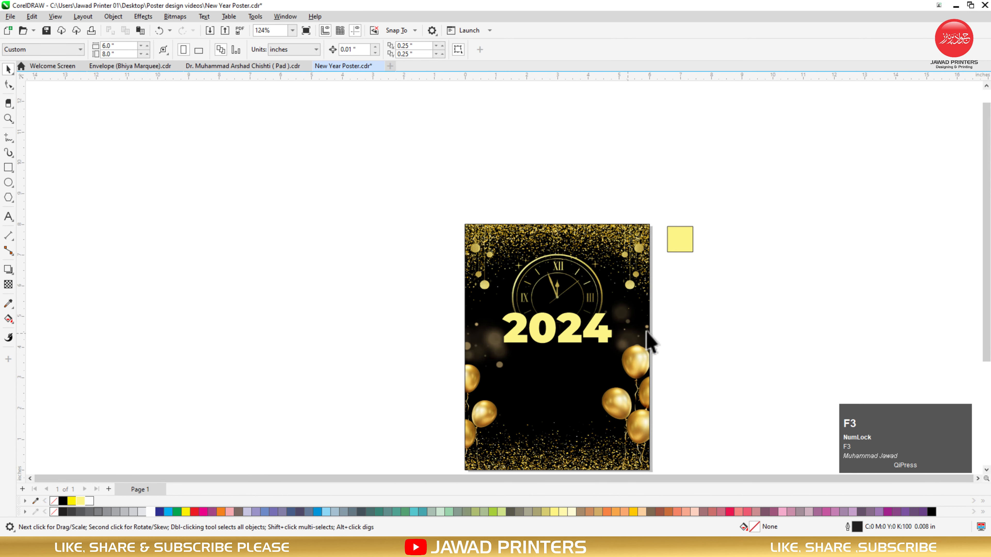
Duplicate the "2024" text directly below the original, centered at about Y 3.43 inches.
key(F2)
drag(714, 230, 420, 447)
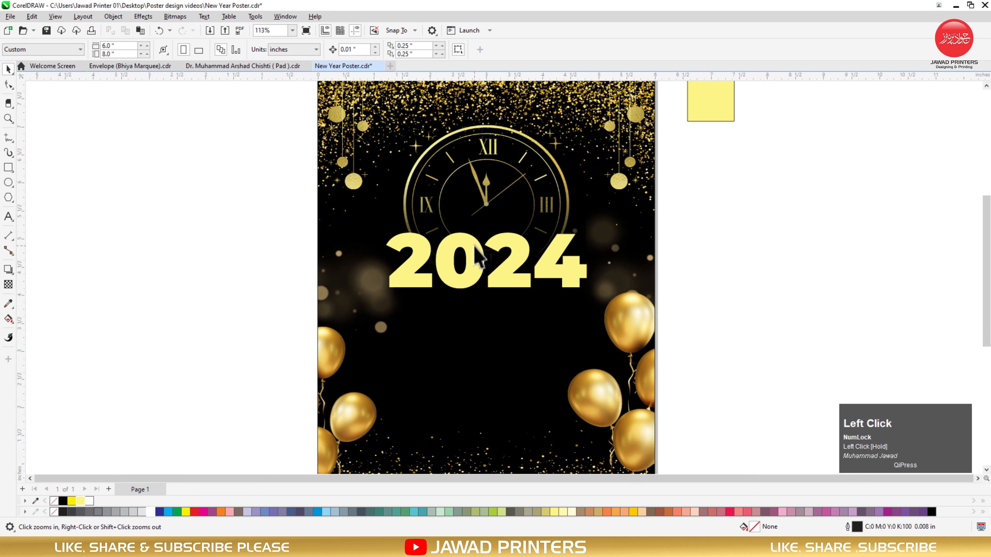
drag(474, 246, 482, 319)
right_click(474, 296)
Replace the lower "2024" copy's wording with "New Year Party".
double_click(476, 314)
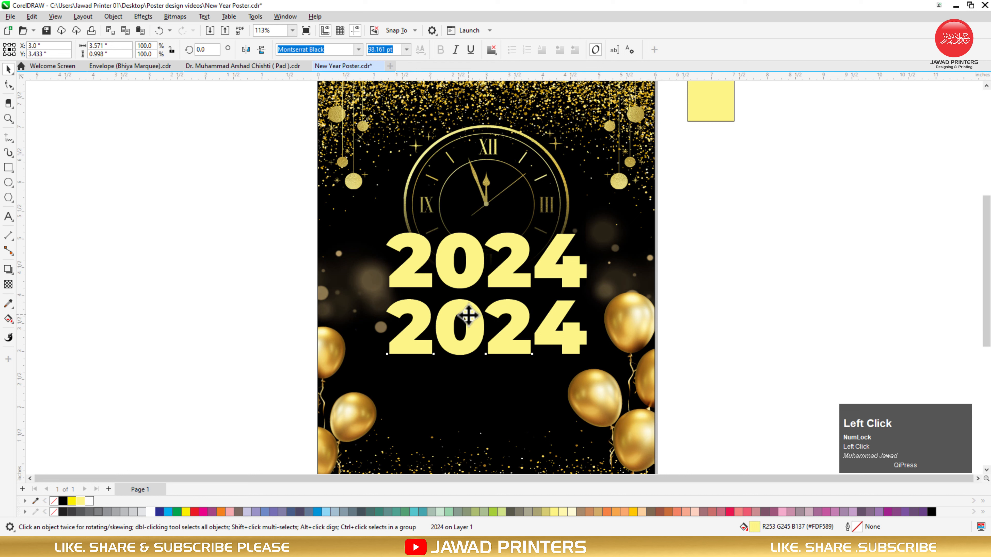
key(ctrl+a)
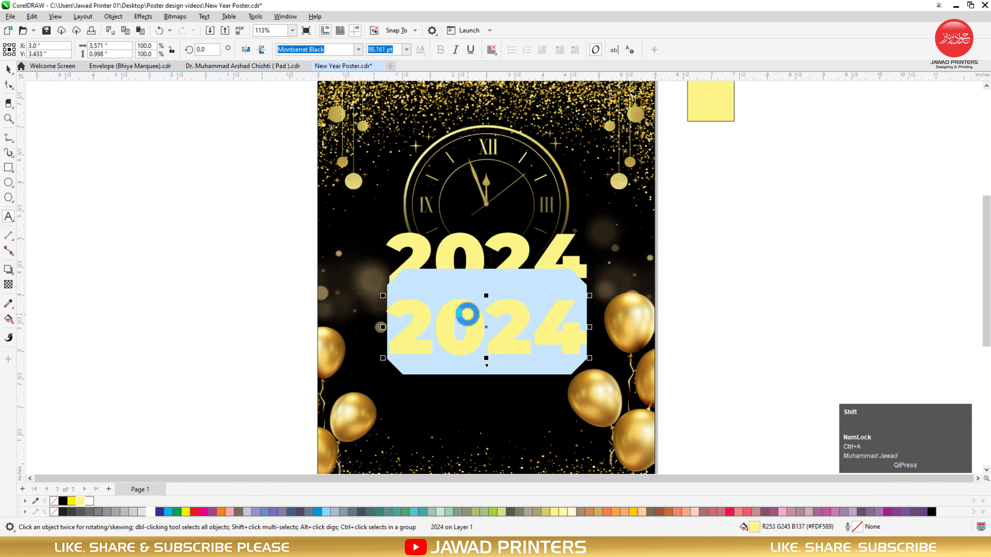
text(New )
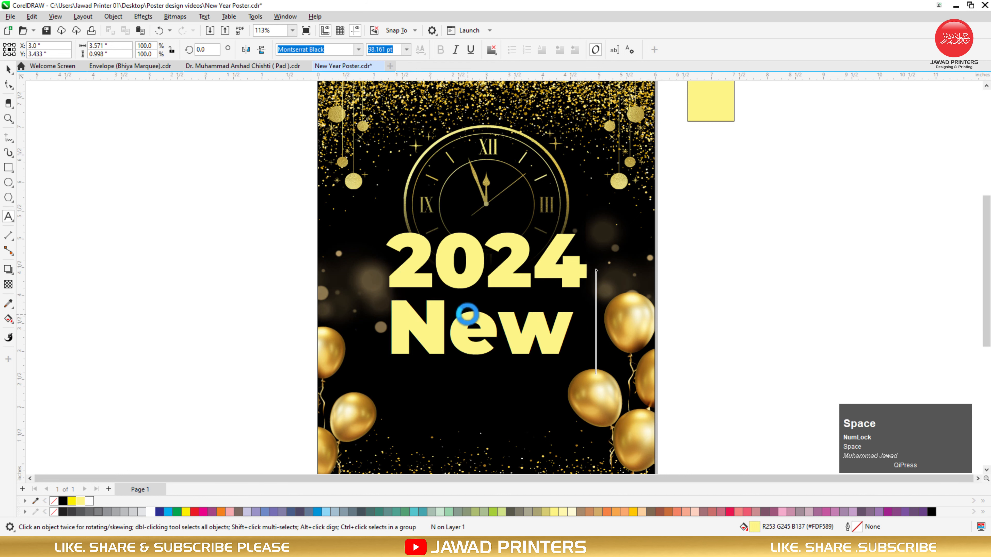
text(Ye)
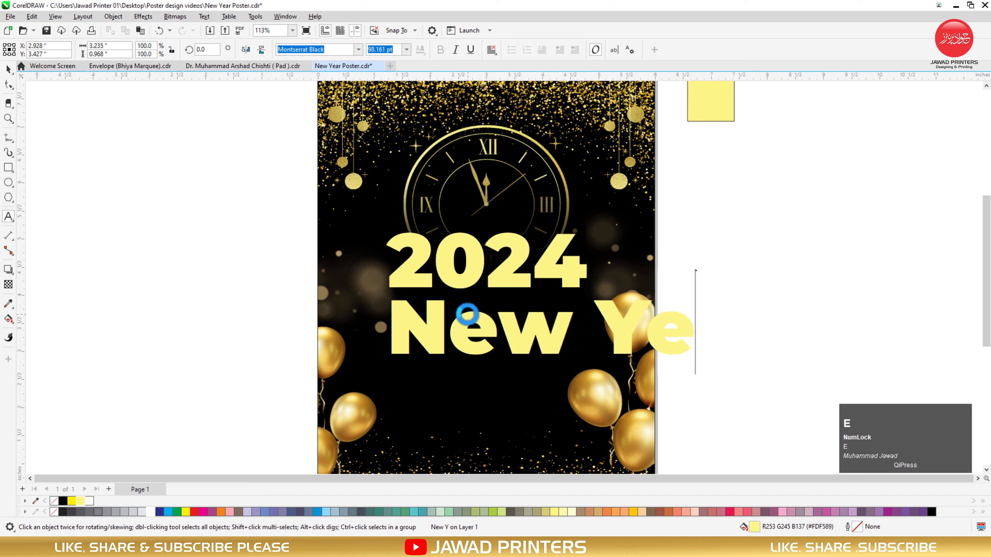
text(ar )
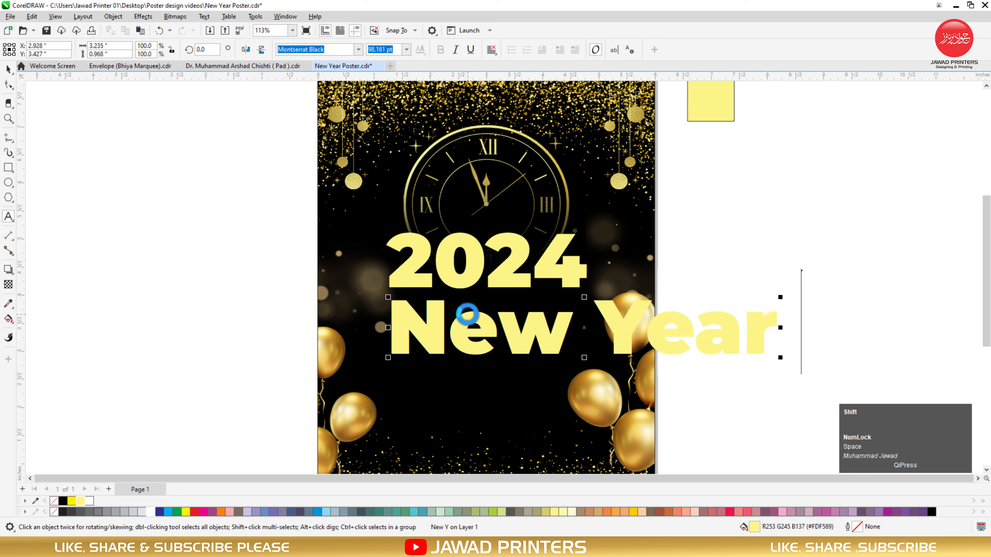
text(Par)
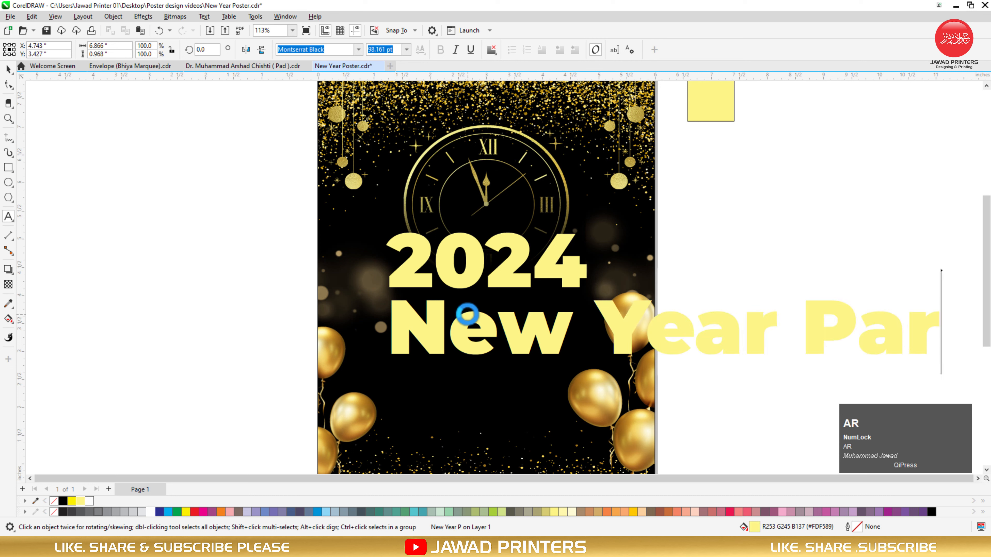
text(ty)
key(ctrl+space)
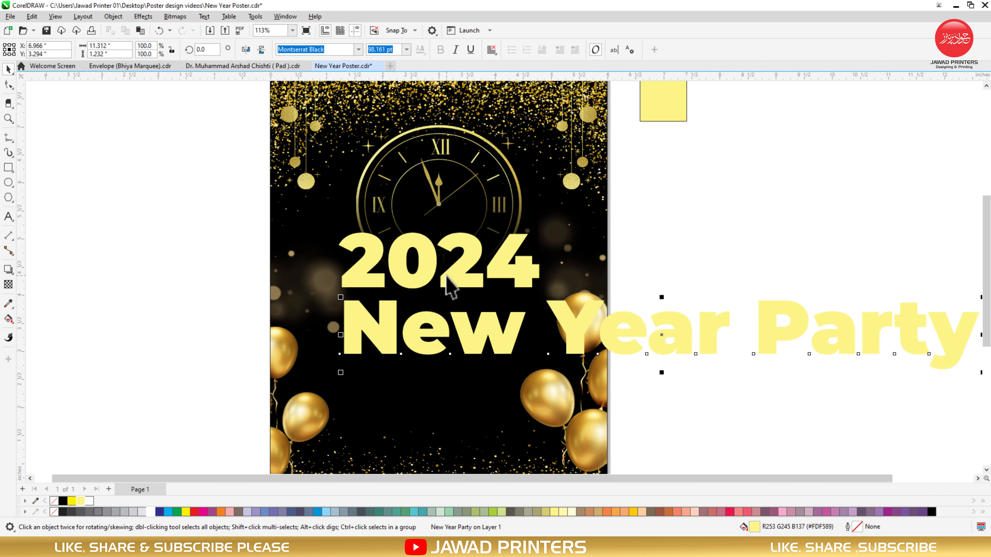
Set the "New Year Party" text in the Amsterdam script font and center it horizontally on the poster.
click(358, 50)
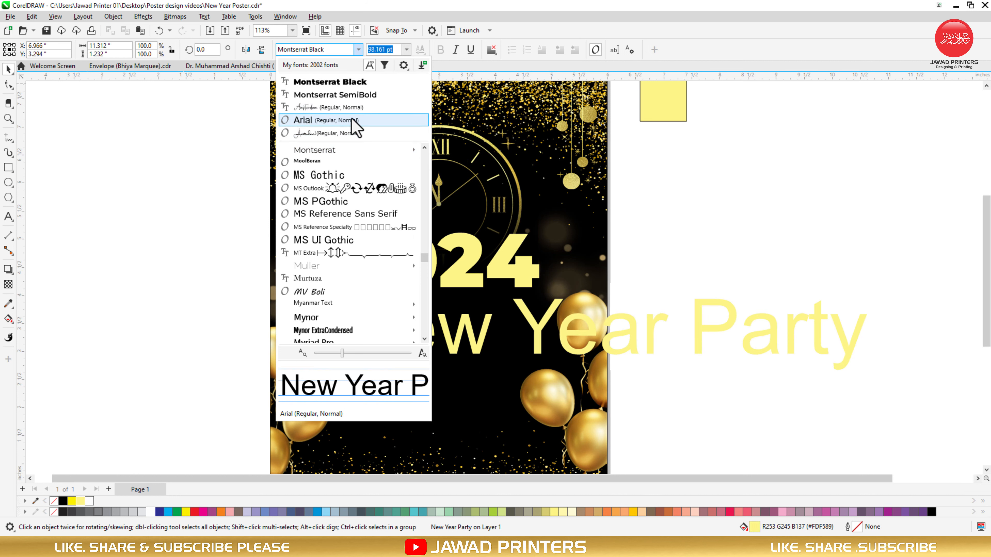
click(354, 110)
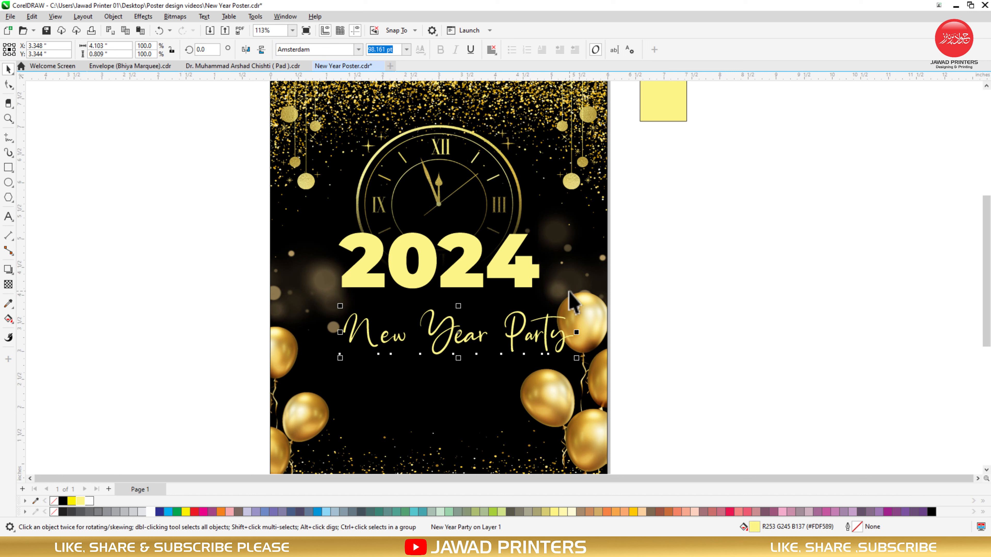
shift+click(577, 279)
key(c)
click(649, 282)
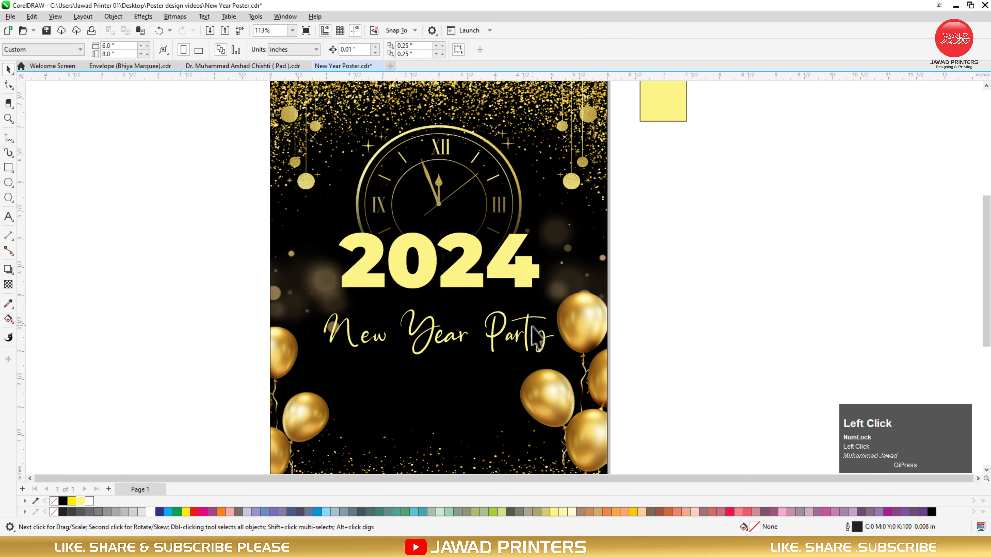
Move "New Year Party" up close beneath "2024" and enlarge it from its center to about 4.5 × 0.89 inches.
click(533, 342)
click(531, 340)
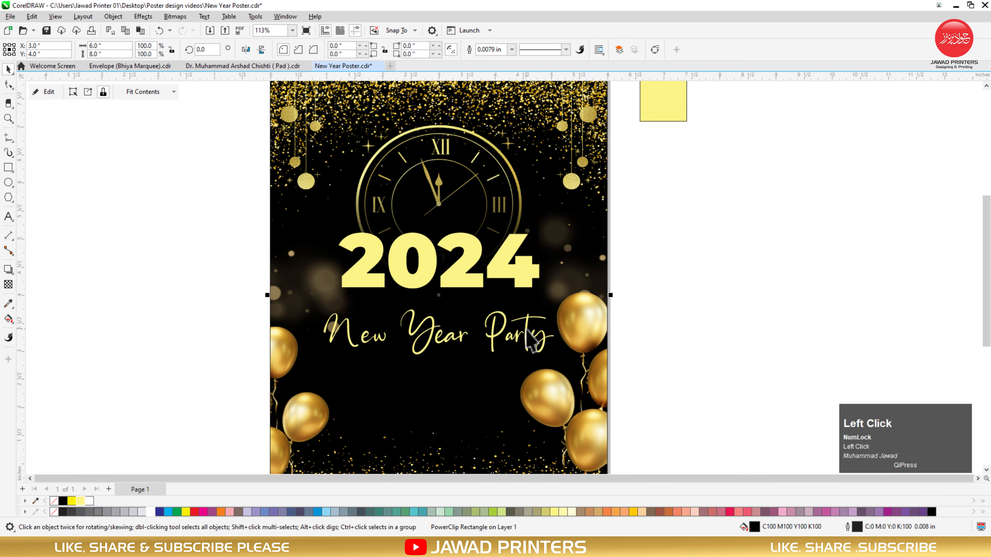
drag(527, 331, 526, 315)
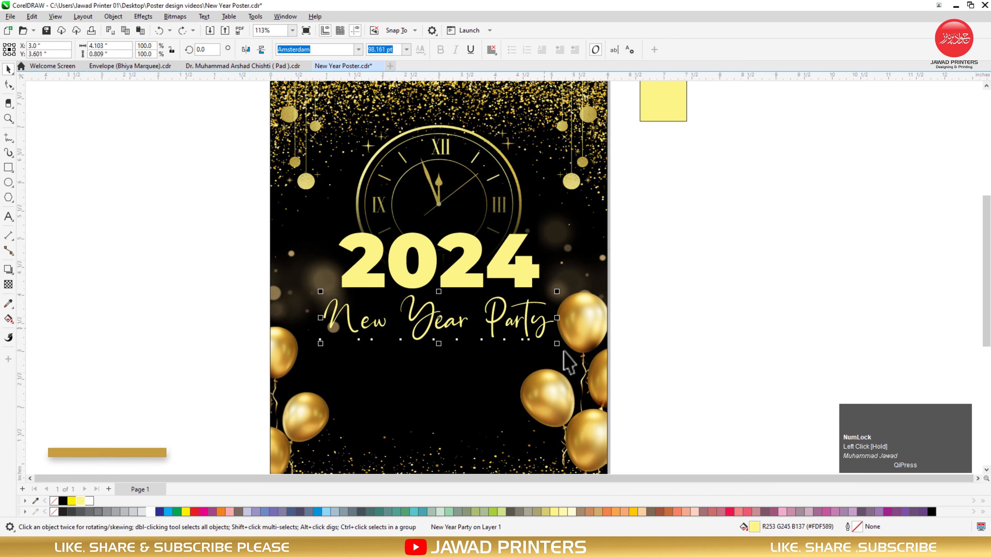
drag(558, 348, 571, 355)
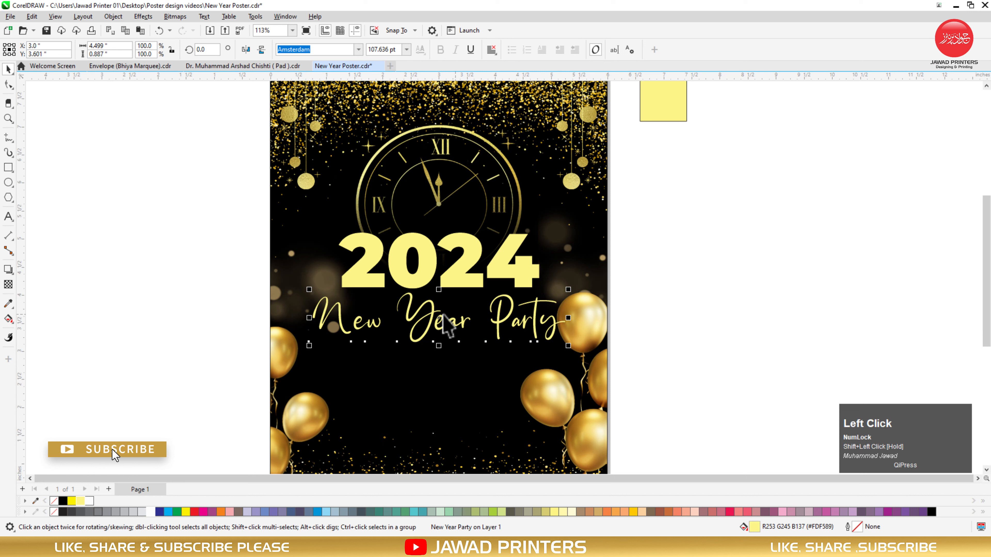
Fill the "New Year Party" text with white and add a drop shadow with zero offset directly behind it.
click(89, 501)
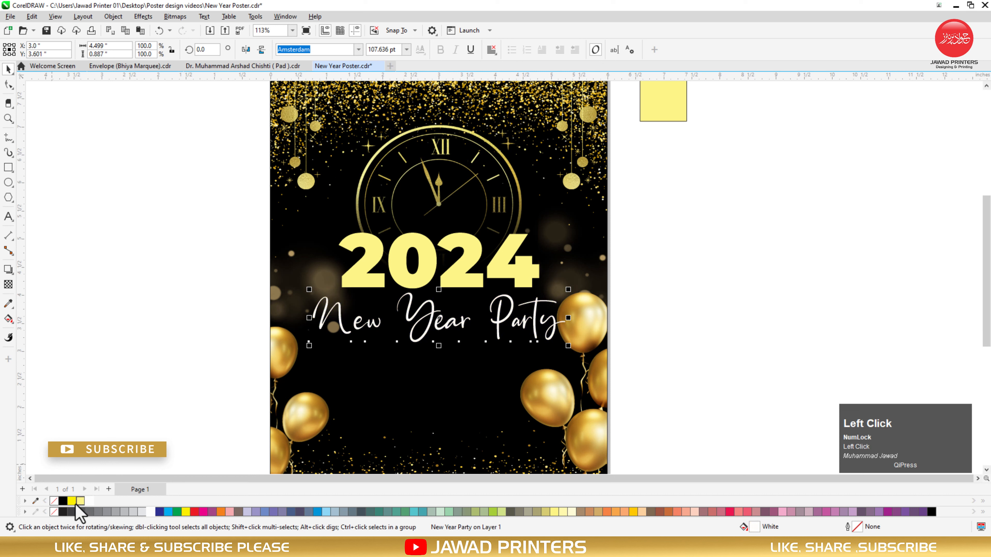
click(8, 269)
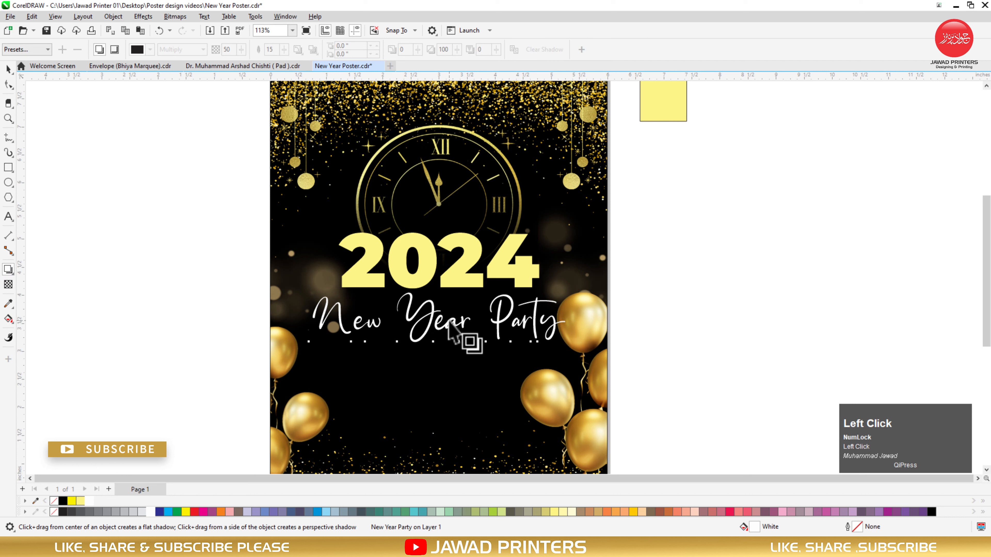
mouse_move(449, 323)
mouse_down()
mouse_move(462, 374)
mouse_move(452, 338)
mouse_up()
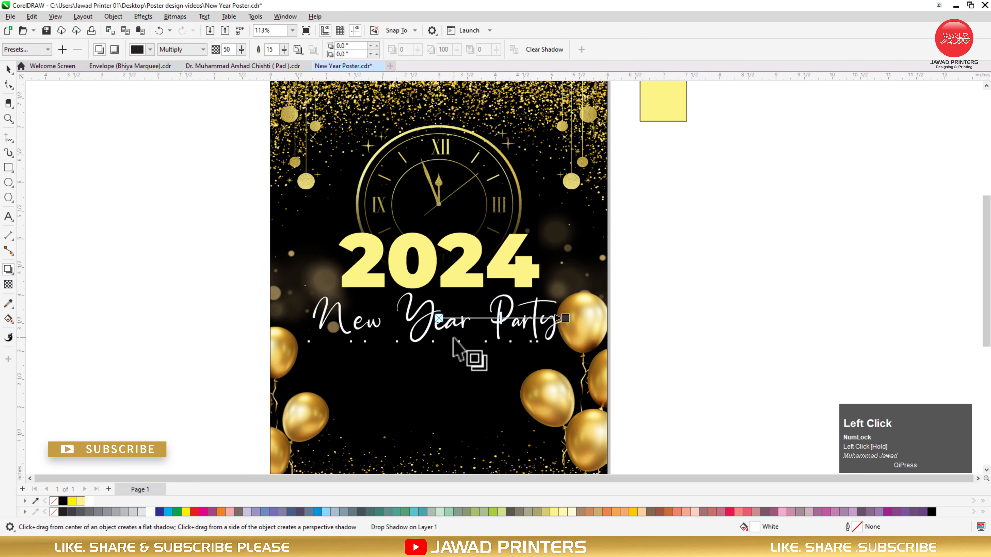
Set the "New Year Party" shadow's merge mode to Add and its color to the sampled pale yellow (C3 M0 Y58 K0).
click(151, 50)
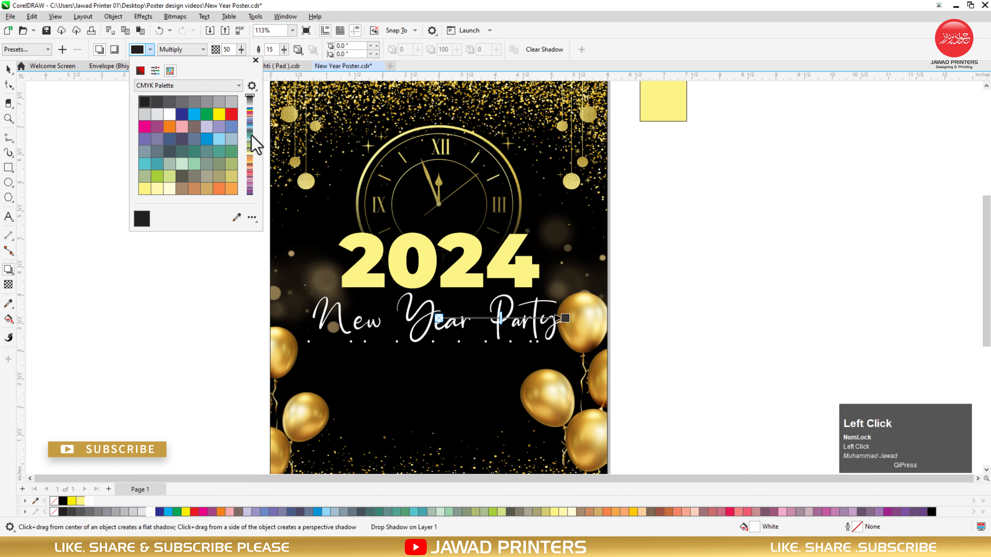
click(173, 40)
click(174, 49)
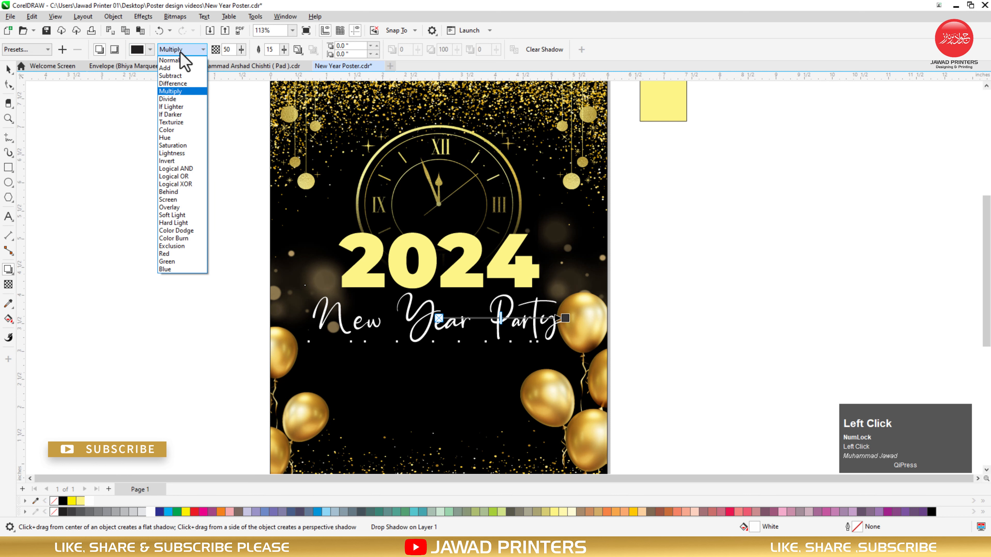
click(165, 67)
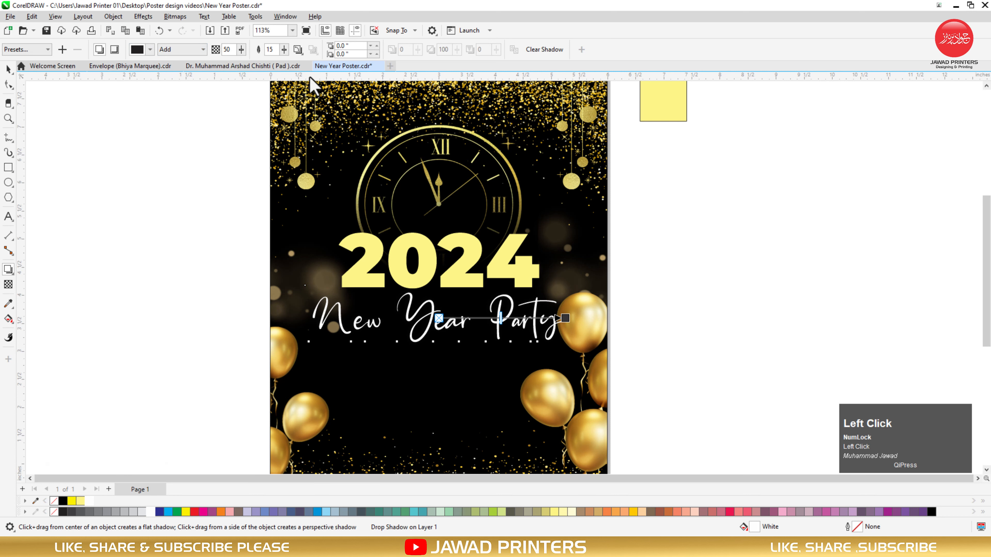
click(150, 50)
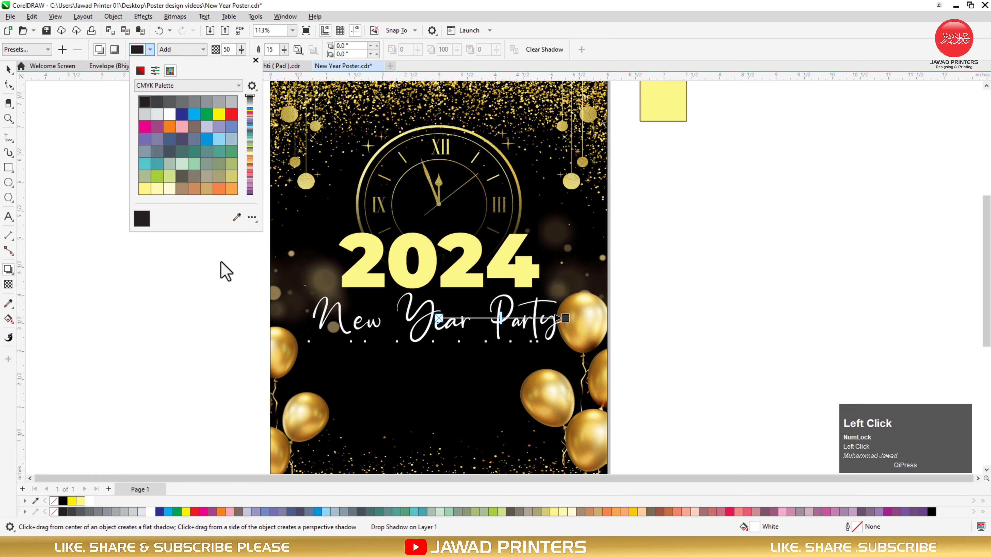
click(236, 218)
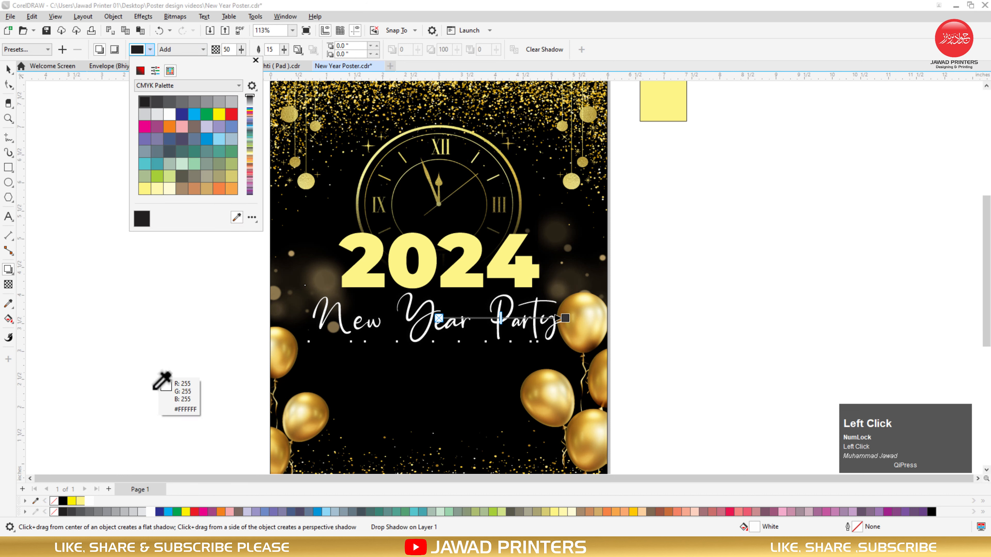
click(82, 501)
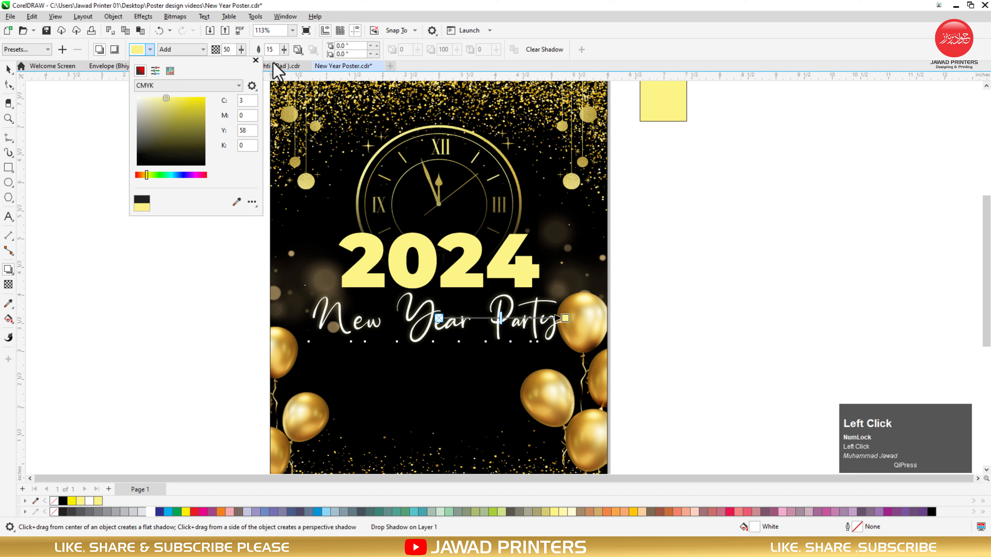
Set the "New Year Party" shadow's feather direction to Outside, with 70 opacity and 8 feathering.
click(298, 49)
click(297, 50)
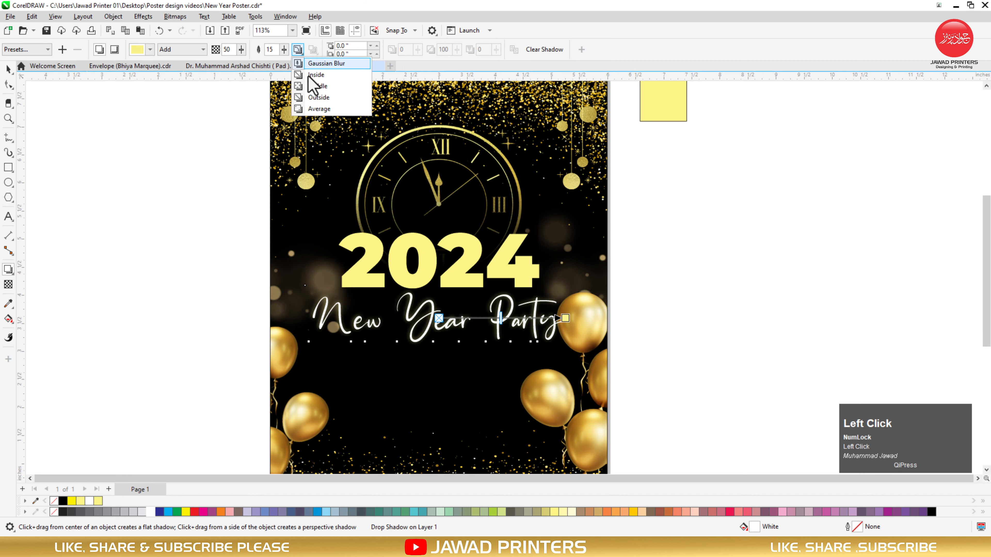
click(312, 98)
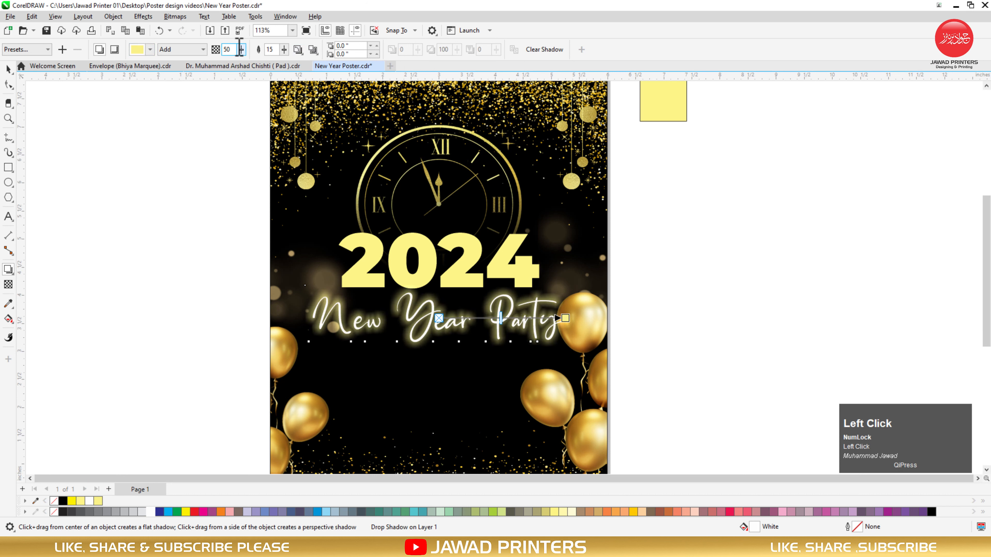
drag(241, 49, 236, 45)
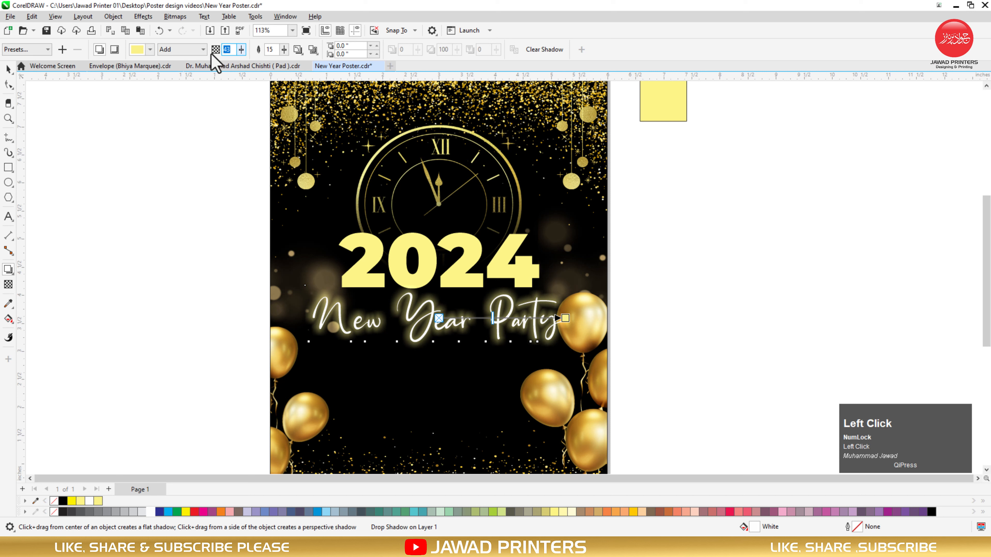
text(7)
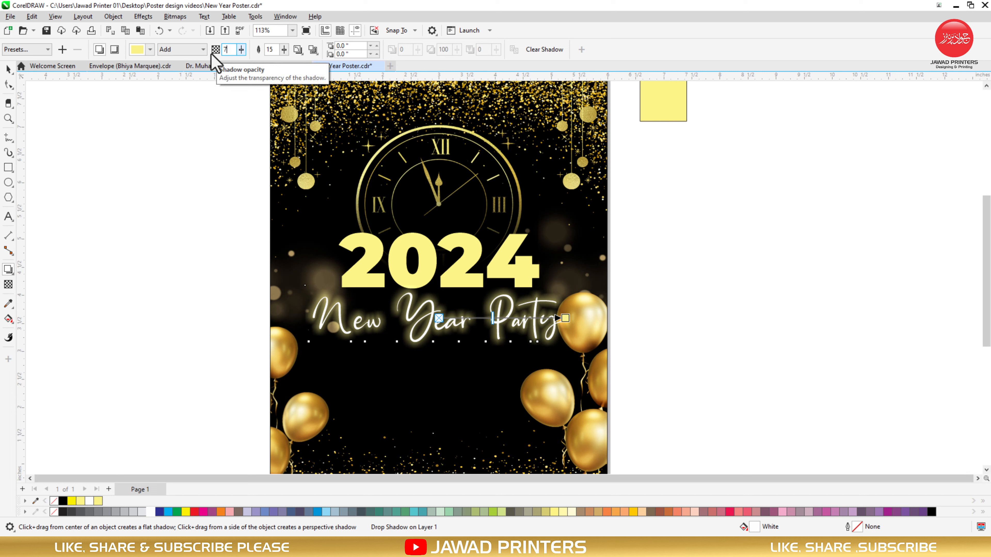
text(0)
click(271, 49)
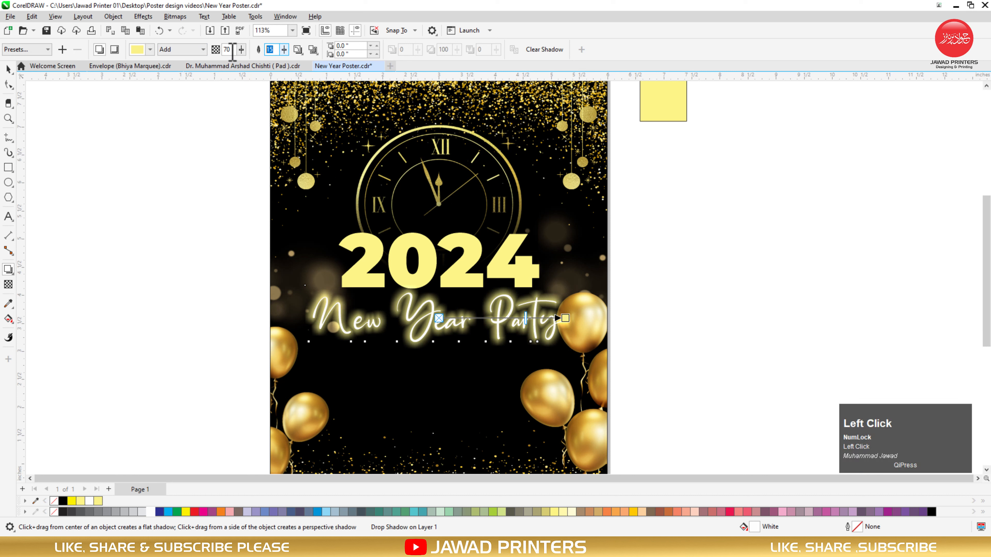
text(8)
key(Return)
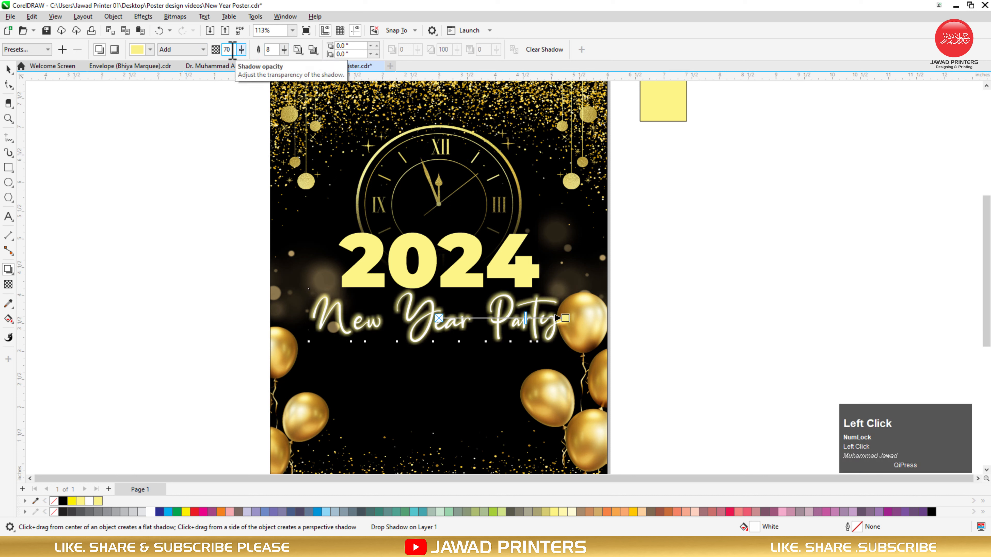
click(8, 70)
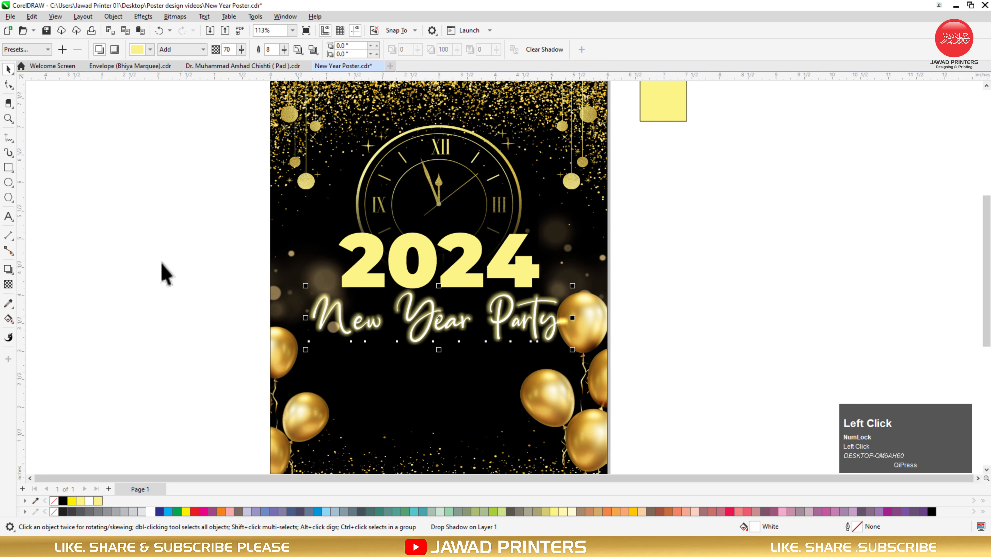
click(629, 288)
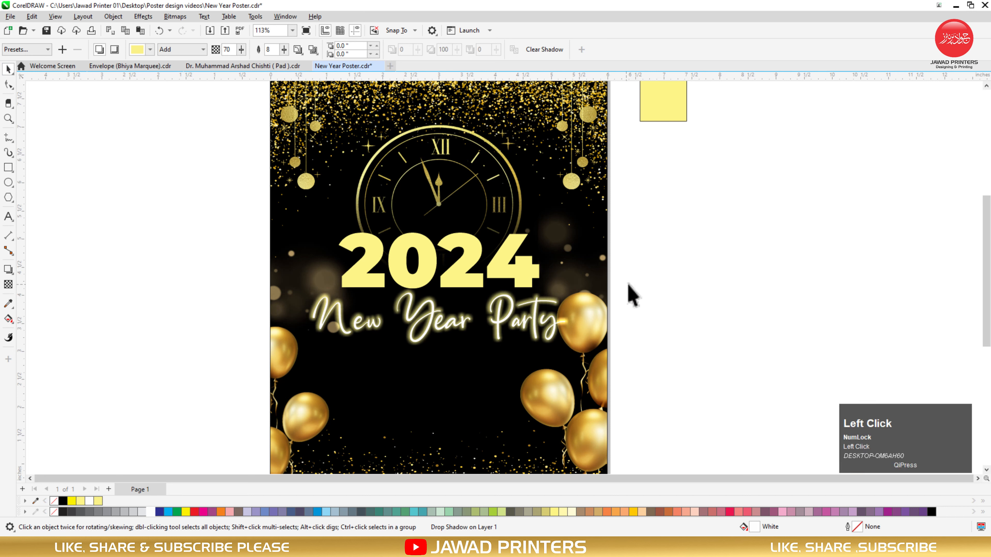
Duplicate the "2024" text straight down below "New Year Party" at Y 2.51 inches and replace its wording with "SUNDAY".
key(F2)
drag(701, 209, 201, 471)
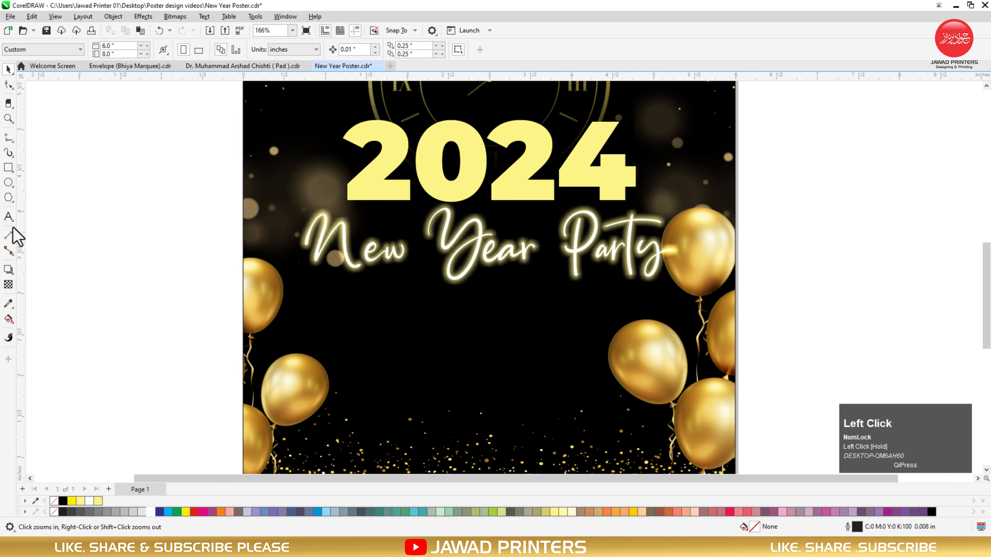
drag(479, 159, 464, 336)
right_click(464, 336)
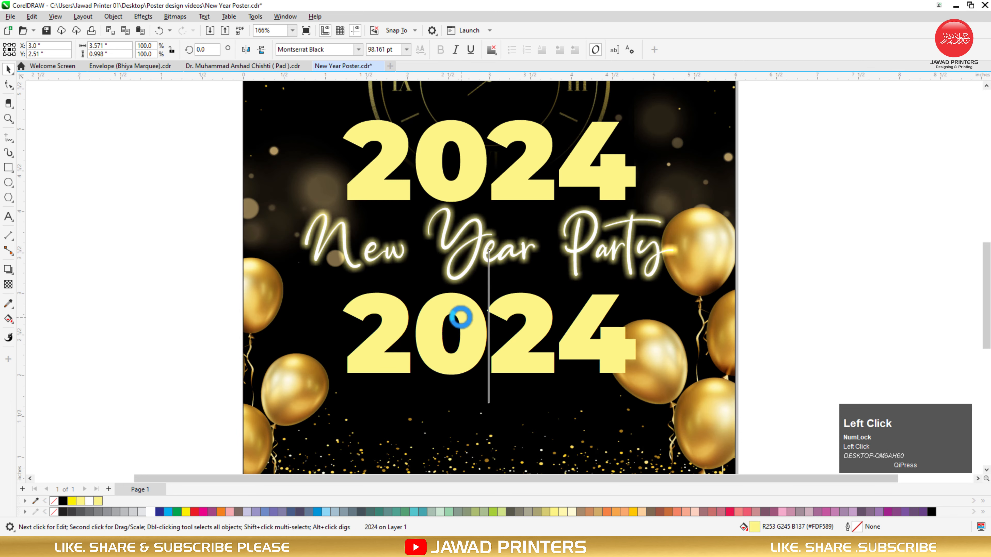
key(ctrl+a)
text(S)
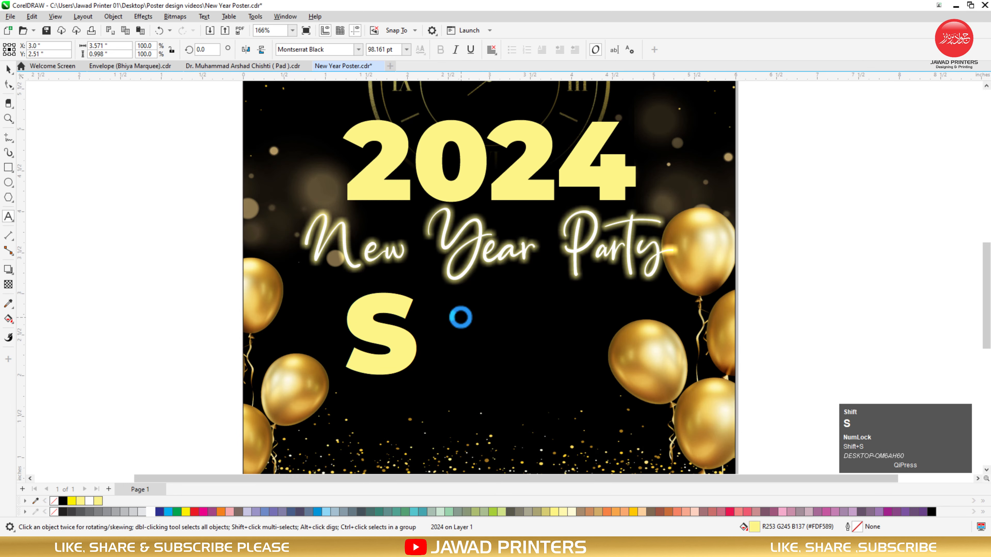
text(UNDAY)
key(ctrl+space)
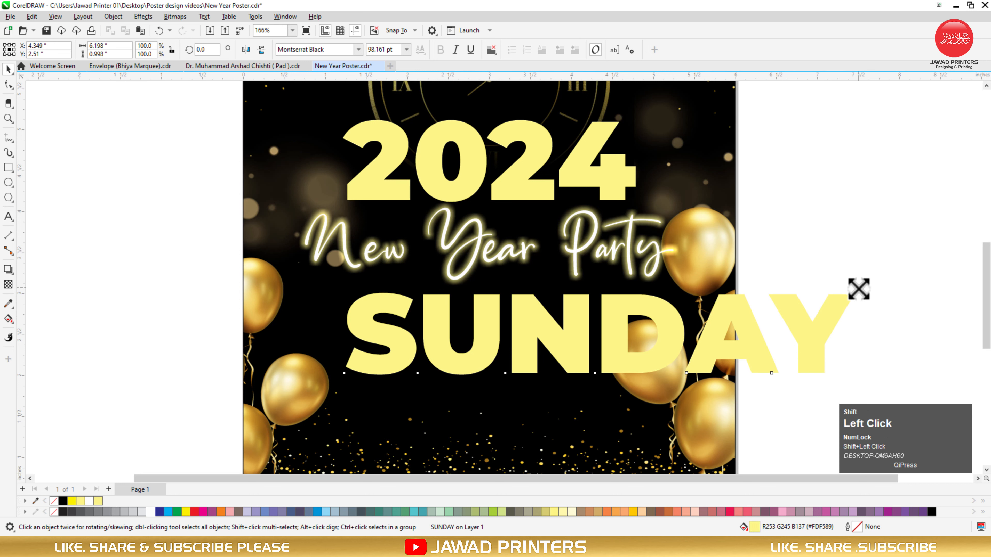
Shrink "SUNDAY" to about 1.17 × 0.19 inches and place it below the word "New".
drag(858, 290, 822, 313)
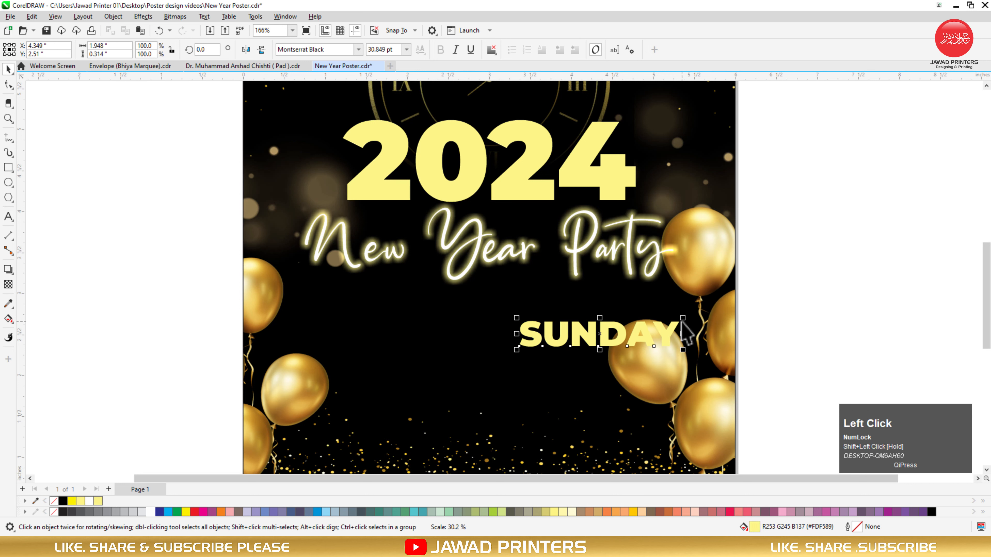
drag(675, 327, 455, 321)
shift+click(419, 341)
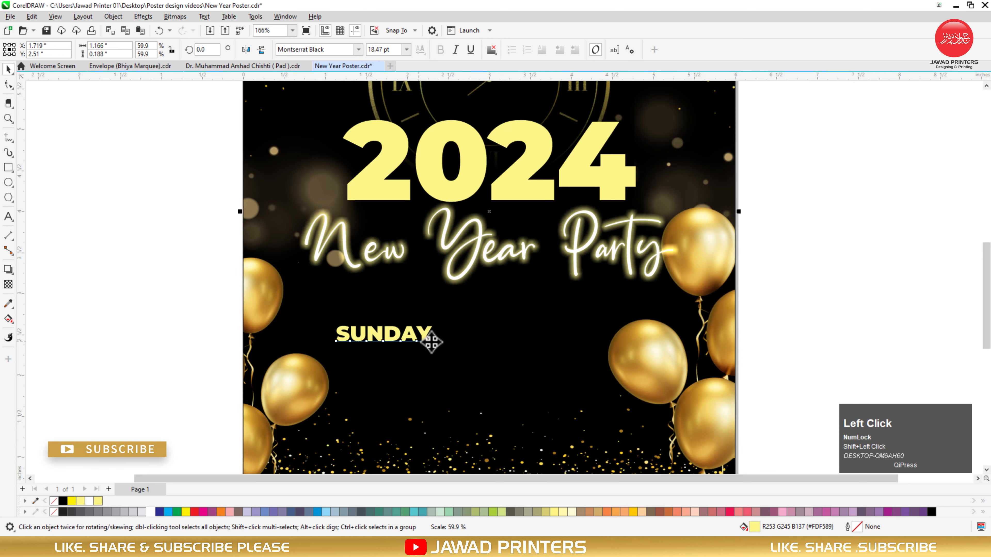
click(941, 263)
Raise "SUNDAY" slightly and align its left edge with the "New Year Party" text.
drag(390, 340, 388, 324)
shift+click(368, 256)
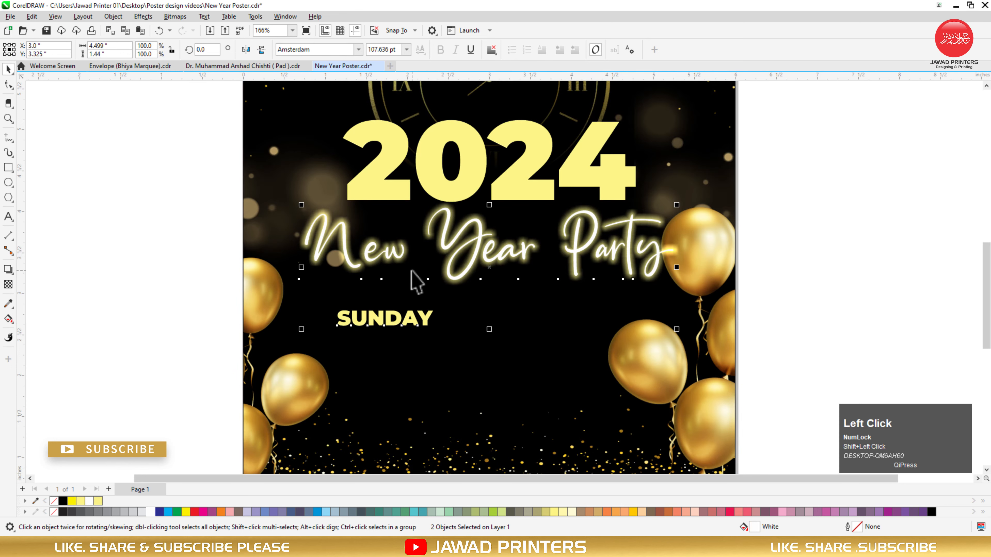
key(l)
click(237, 310)
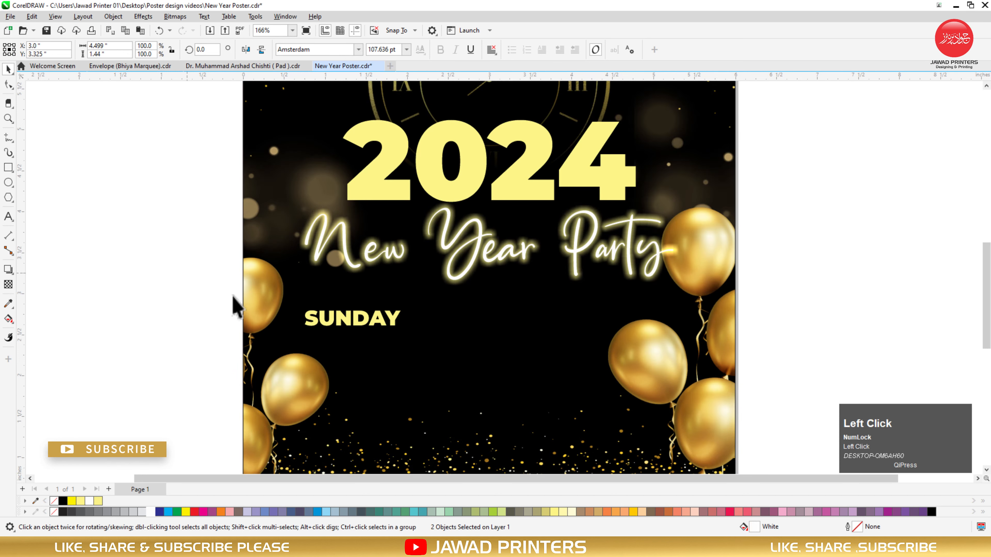
Fill the "SUNDAY" text with white.
click(337, 337)
click(343, 329)
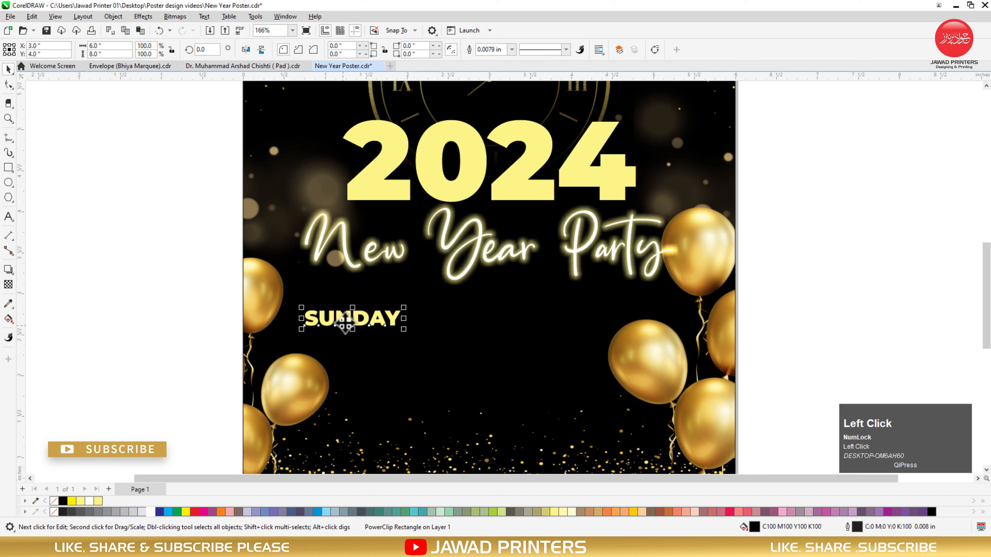
click(151, 511)
click(54, 223)
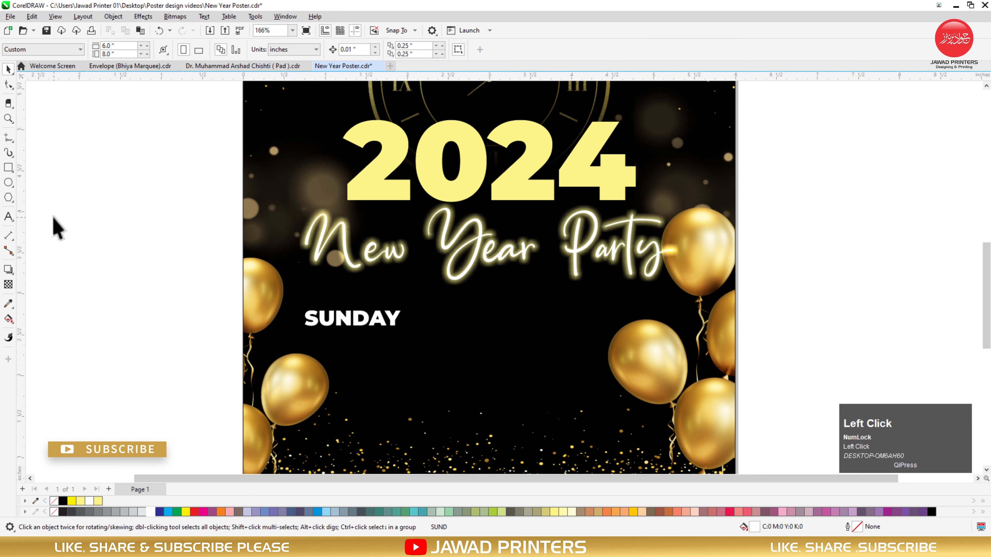
Draw a straight horizontal line about 1.5 inches long just above "SUNDAY".
click(8, 136)
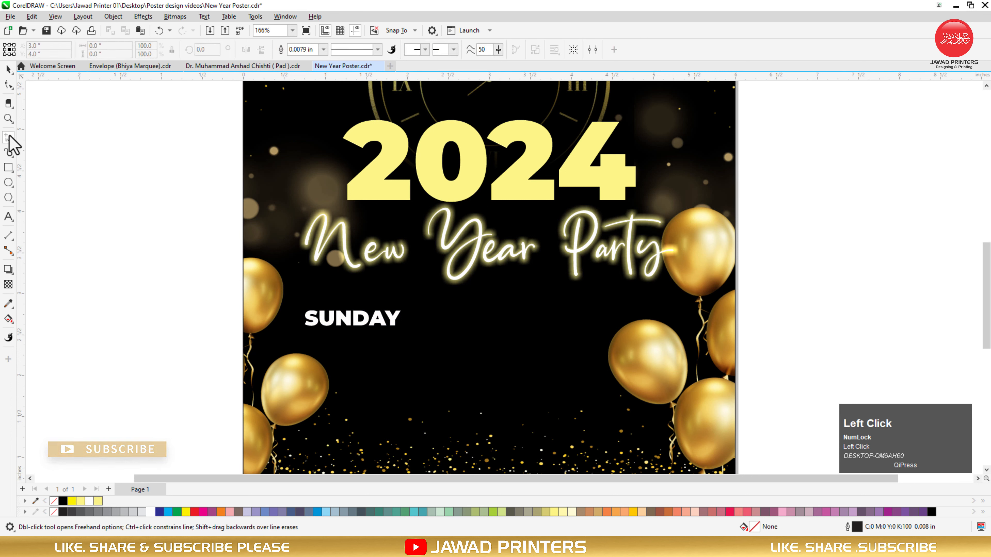
click(303, 302)
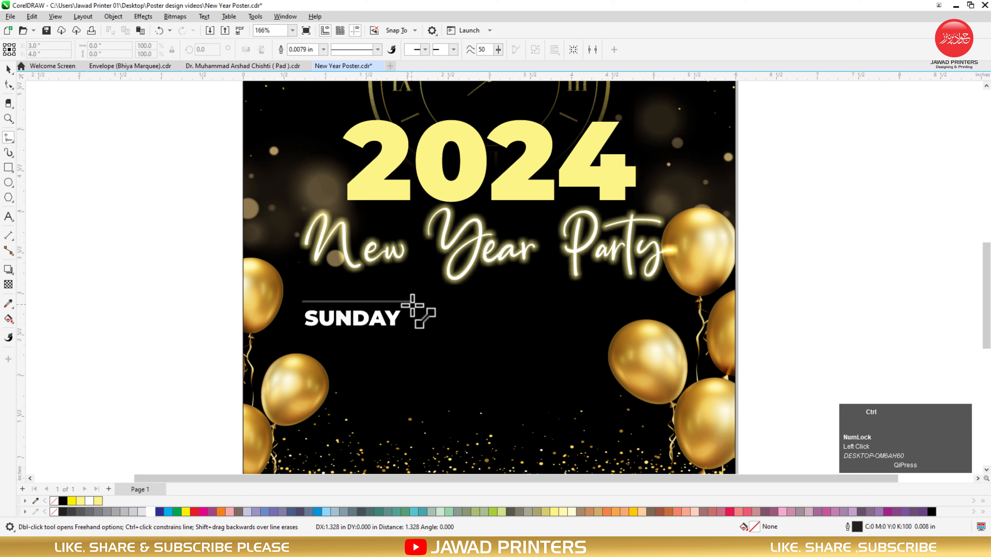
ctrl+click(425, 301)
key(space)
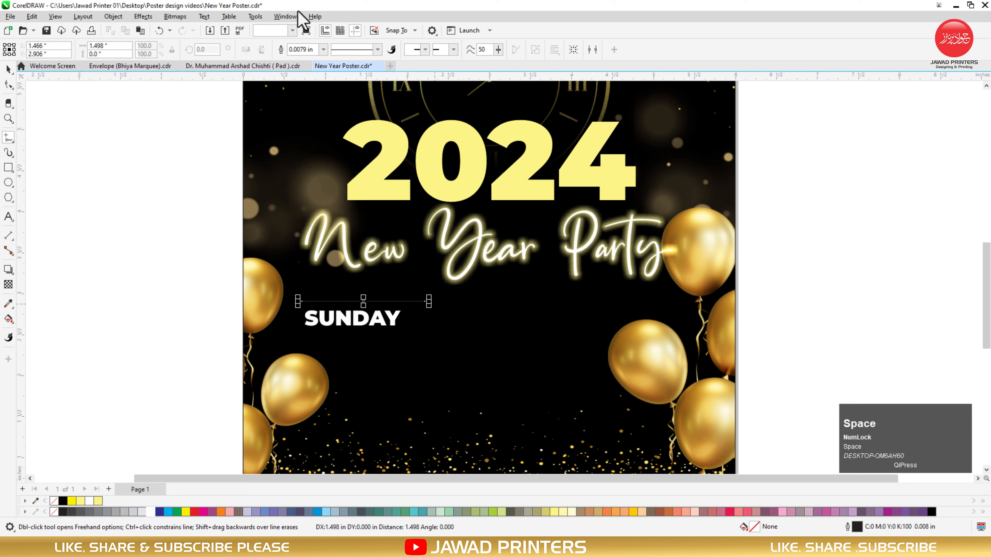
Set the line's outline width to 0.012 inches and its outline color to white.
click(323, 49)
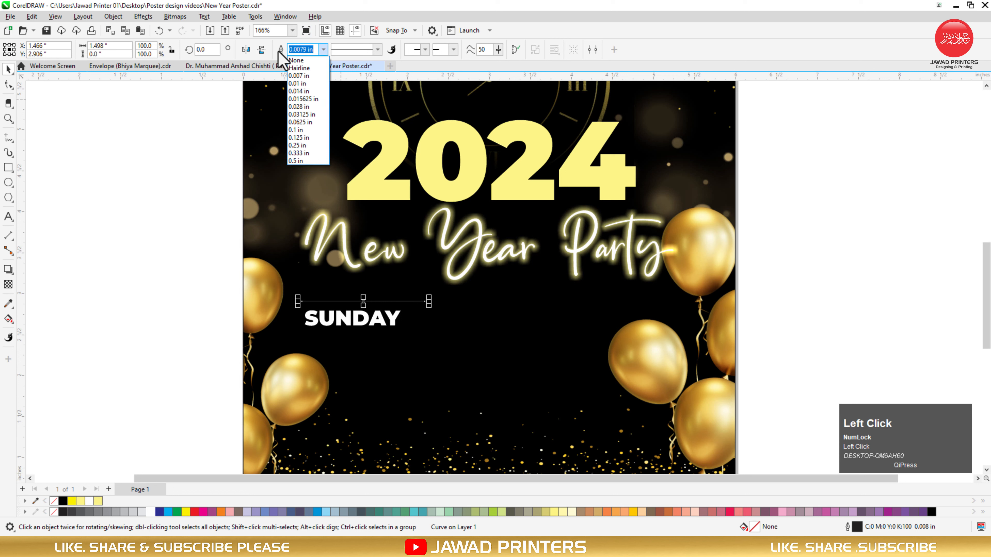
text(0.012)
key(Return)
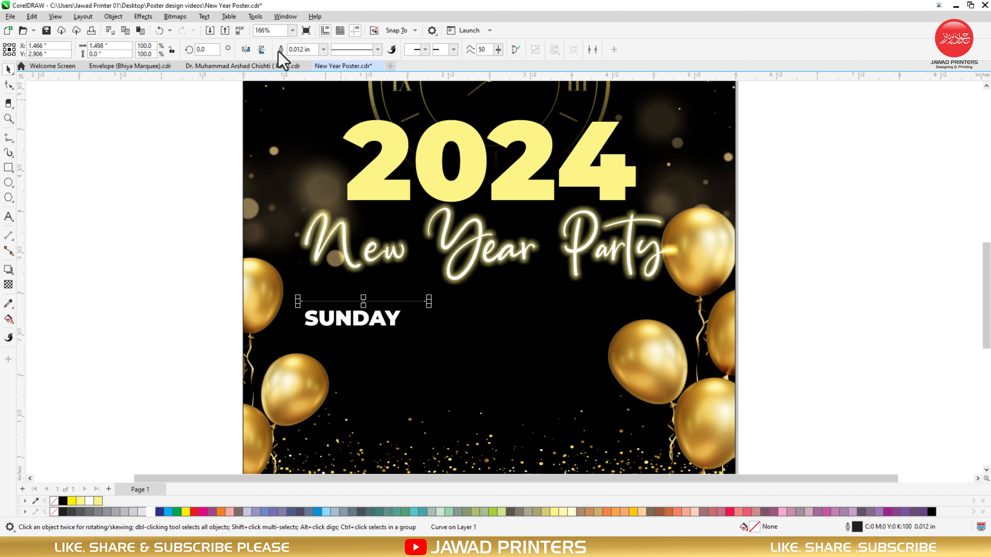
right_click(151, 512)
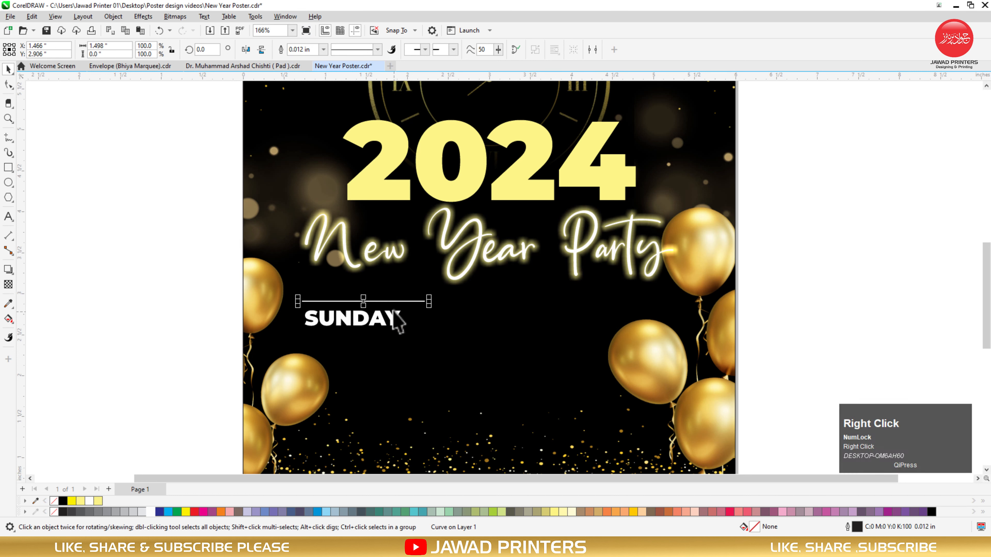
Duplicate the white line just below "SUNDAY" and center the word horizontally on the lines.
drag(364, 301, 366, 338)
click(375, 323)
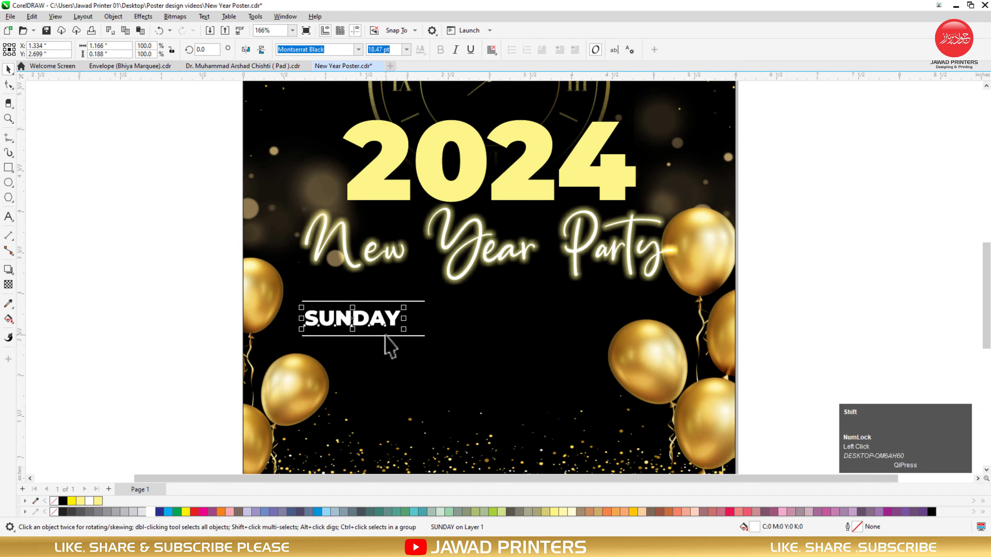
shift+click(389, 335)
key(c)
click(177, 309)
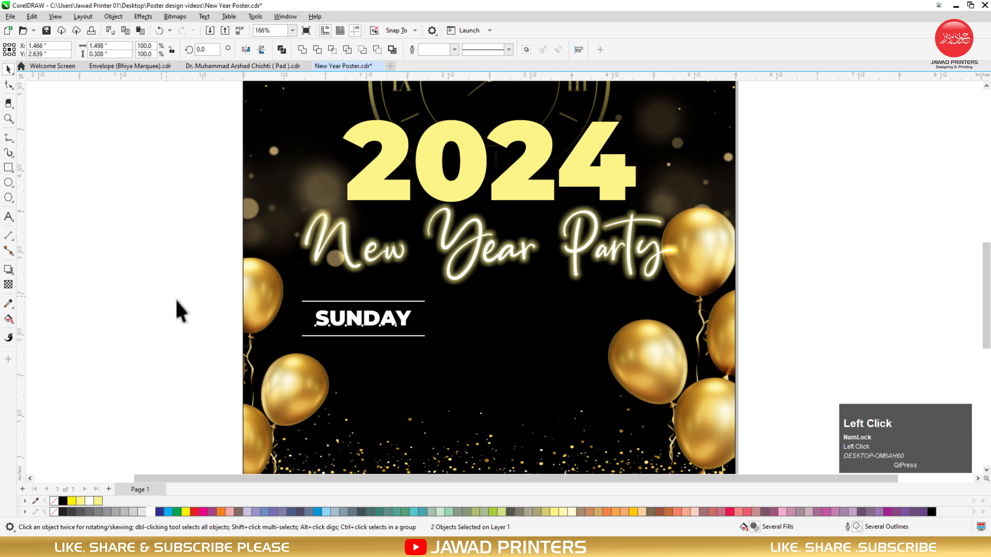
Shrink the "SUNDAY" text to about 1.06 inches wide between its two white lines.
click(365, 326)
drag(414, 330, 409, 330)
shift+click(418, 335)
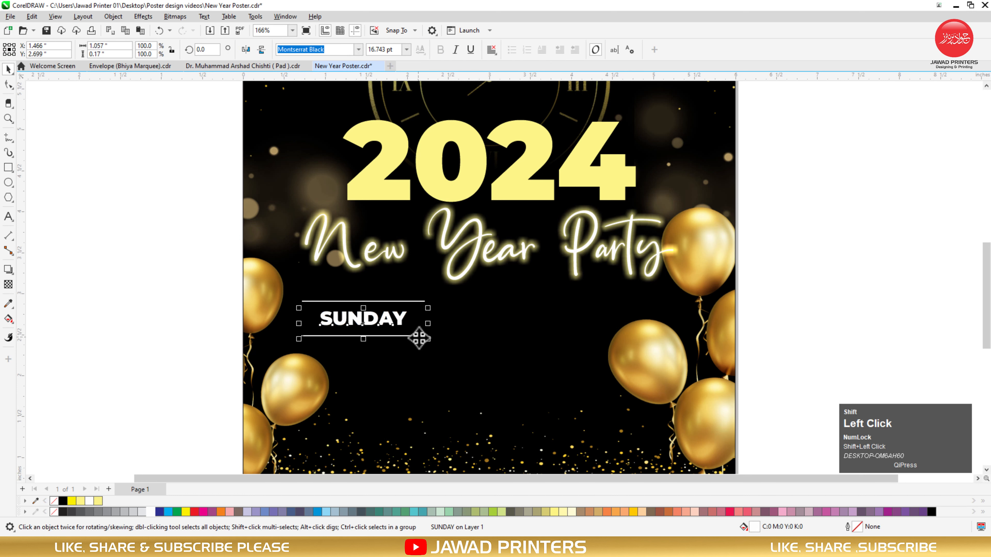
Center "SUNDAY" on its two grouped lines and align the block with the left edge of "New Year Party".
click(413, 301)
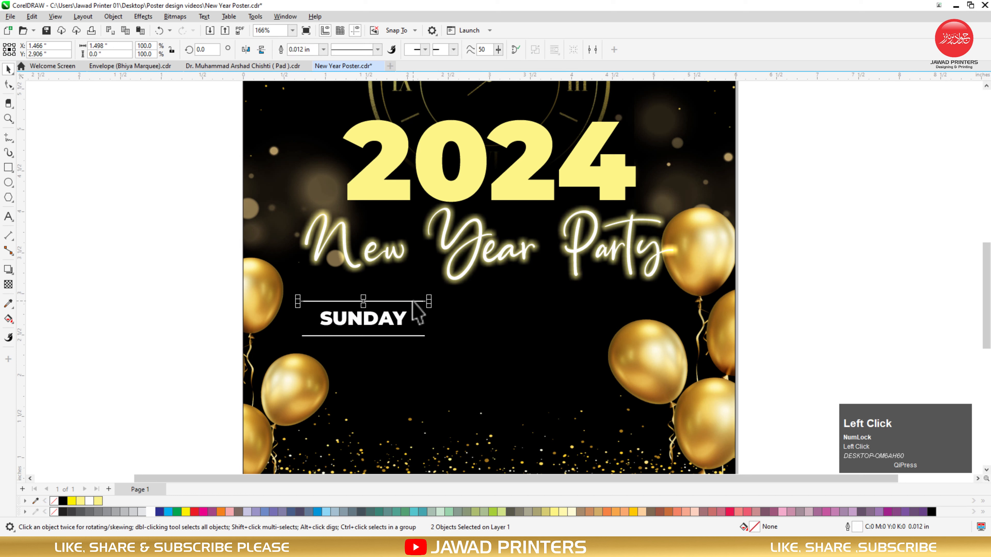
shift+click(415, 336)
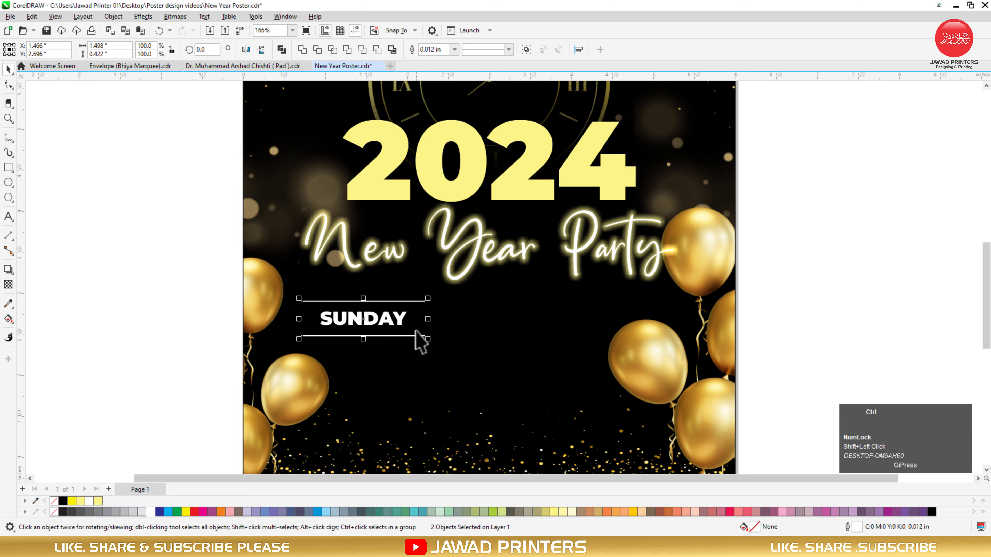
click(405, 324)
shift+click(419, 334)
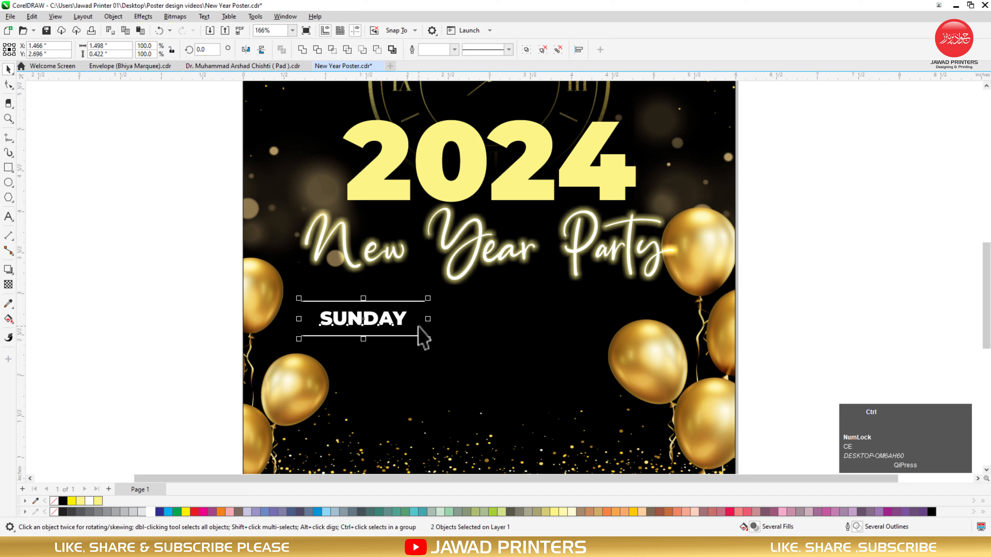
shift+click(347, 254)
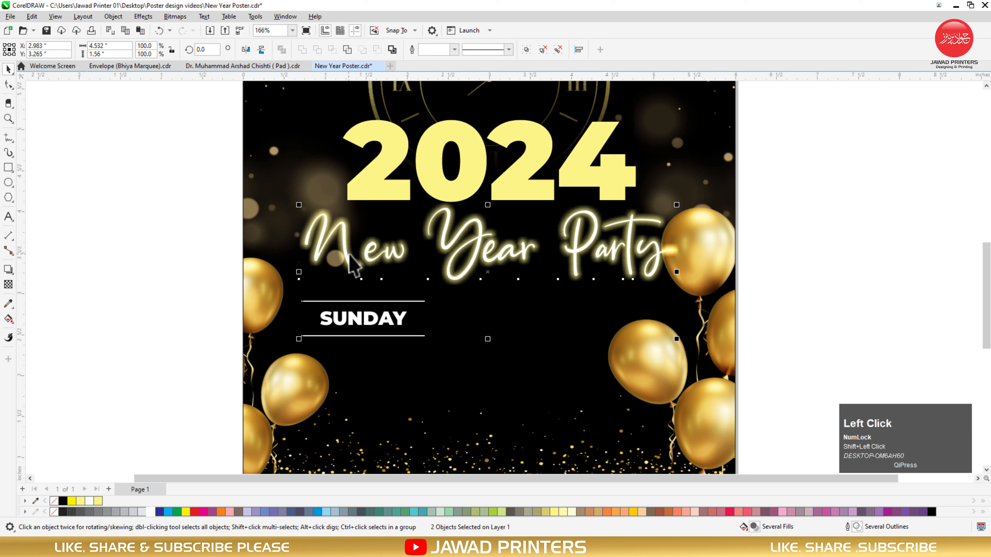
click(263, 325)
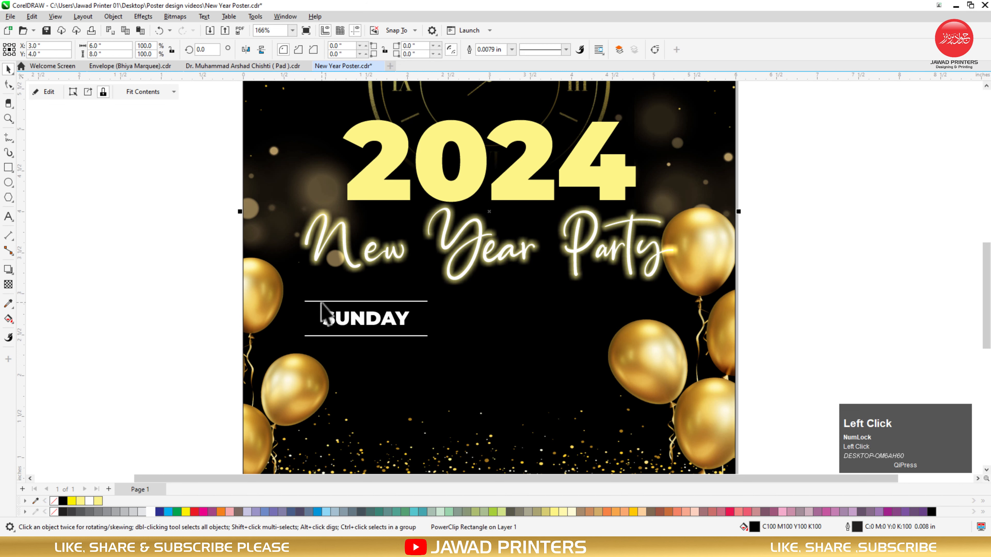
Duplicate the "SUNDAY" block horizontally and align the copy with the right edge of "New Year Party".
click(324, 304)
drag(369, 318, 610, 318)
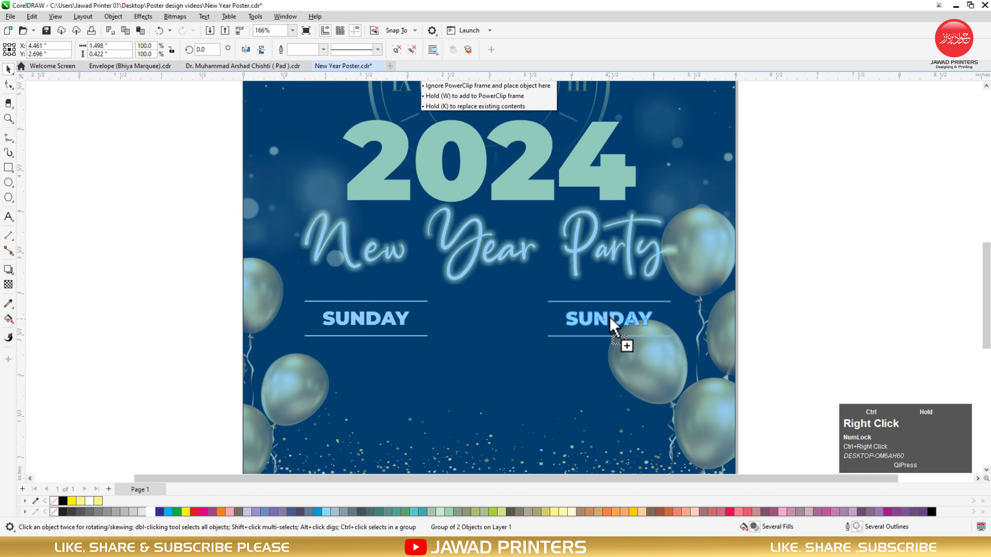
shift+click(628, 257)
click(802, 290)
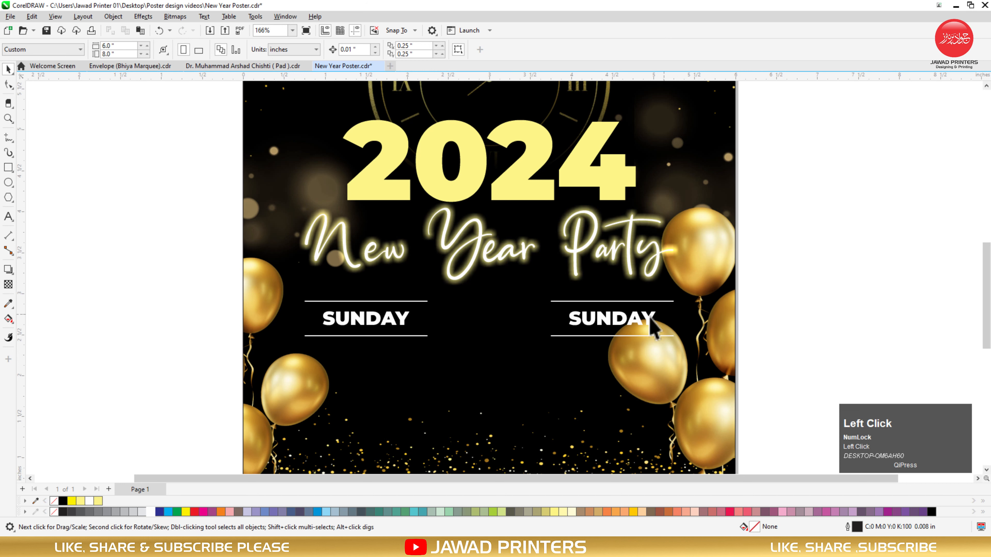
Replace the word in the copied "SUNDAY" block with "DECEMBER".
click(647, 321)
click(645, 320)
ctrl+click(645, 320)
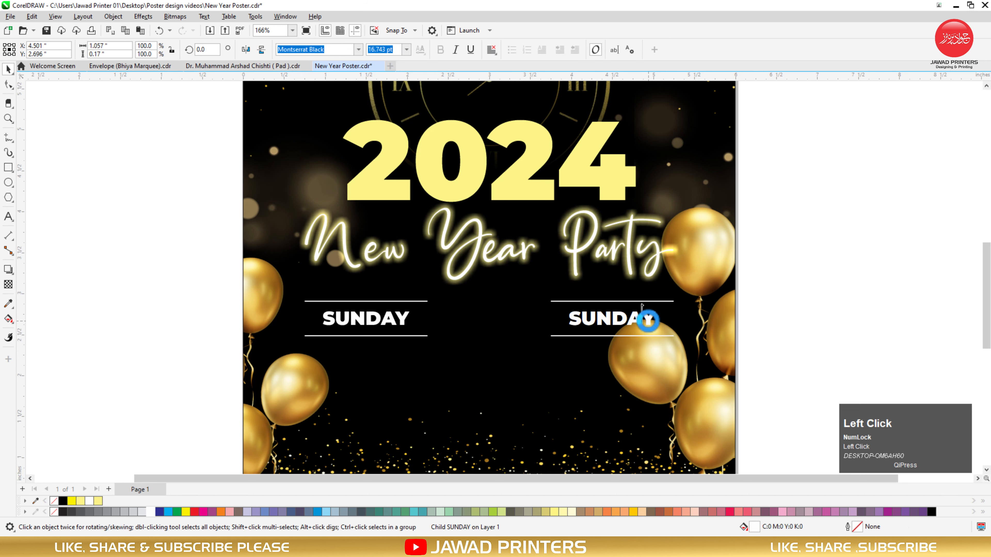
double_click(647, 319)
key(ctrl+a)
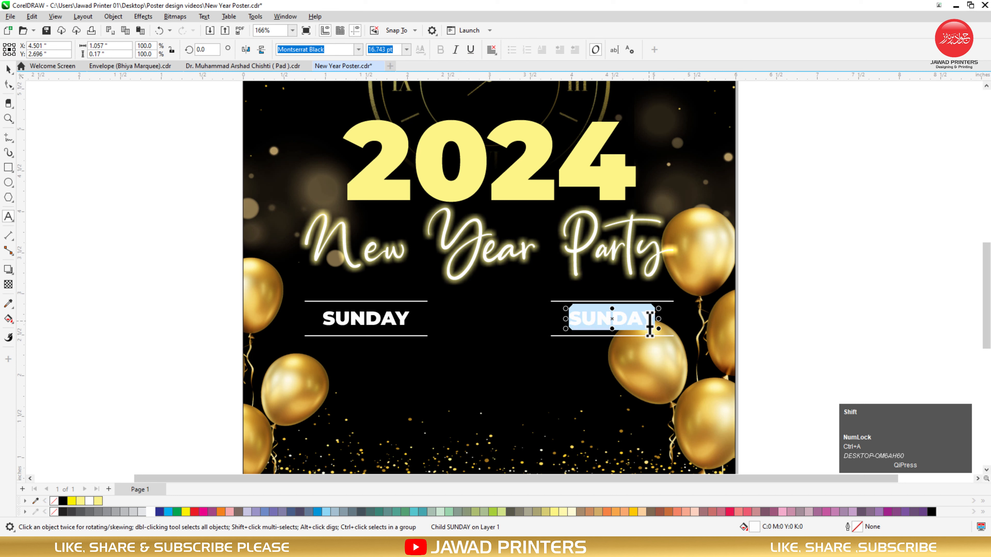
text(DECEMBER)
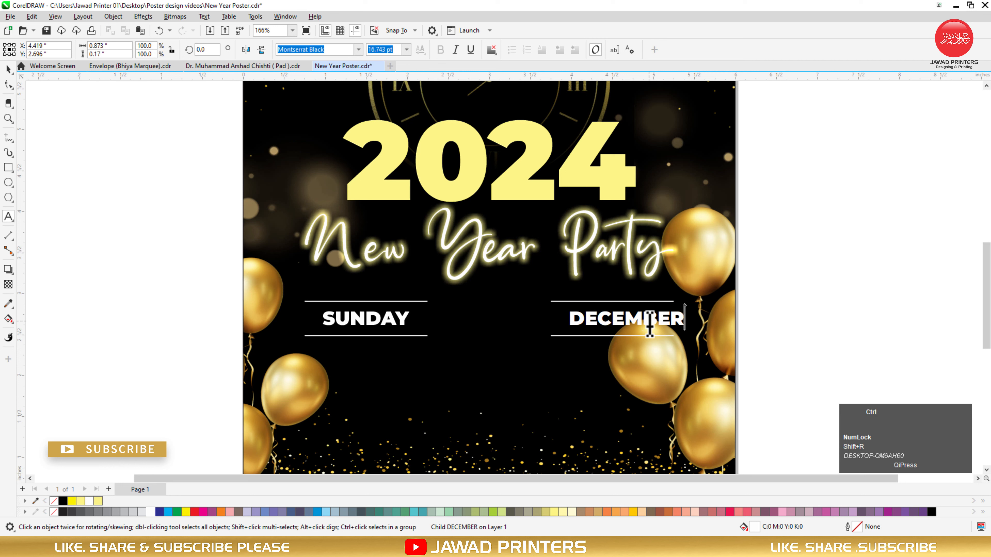
key(ctrl+space)
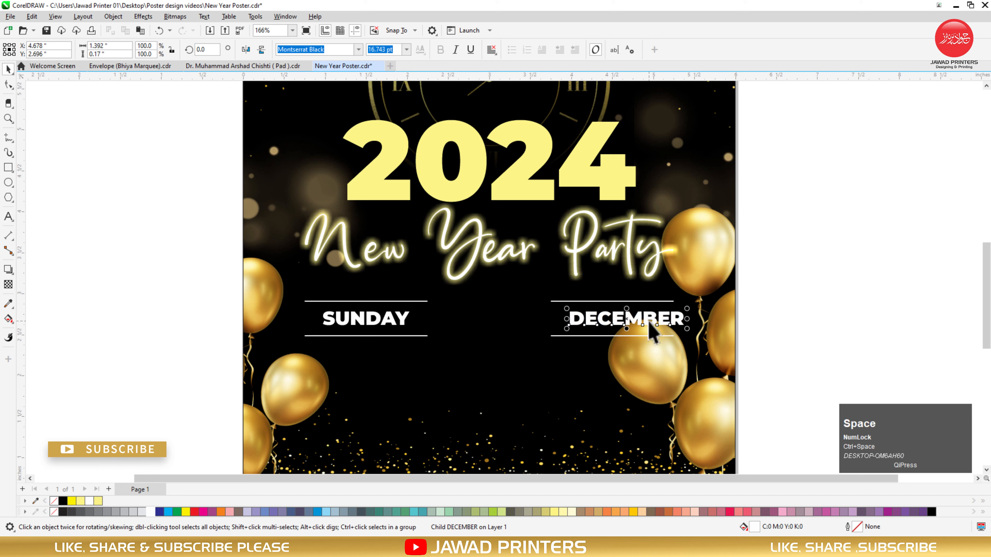
Ungroup the copied block, center "DECEMBER" on its white lines, and group them again.
click(629, 316)
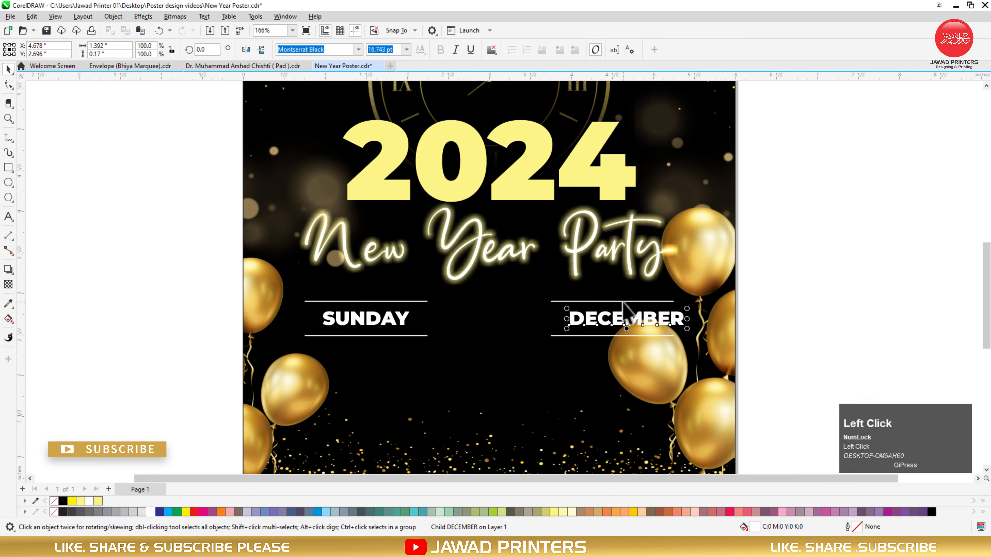
key(ctrl+u)
click(758, 327)
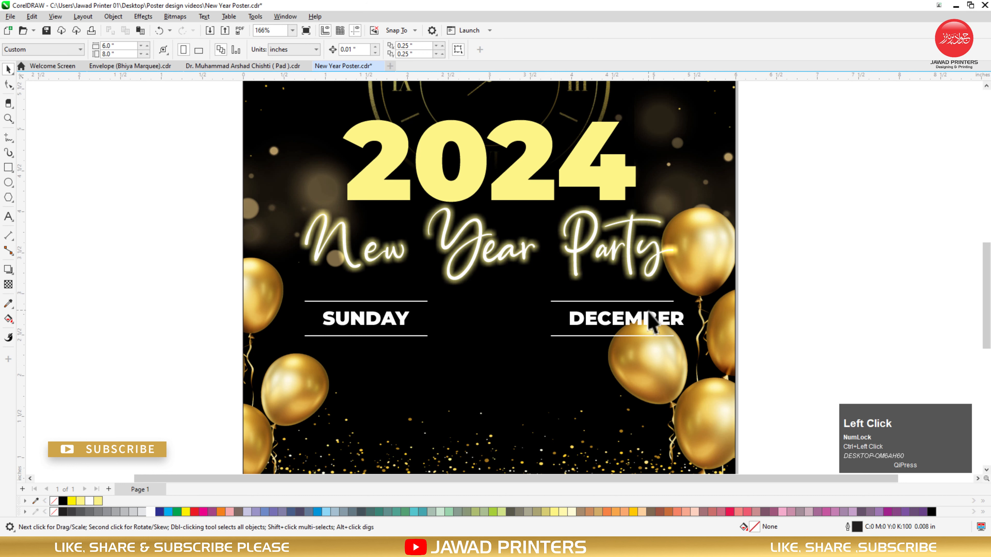
click(655, 318)
shift+click(651, 300)
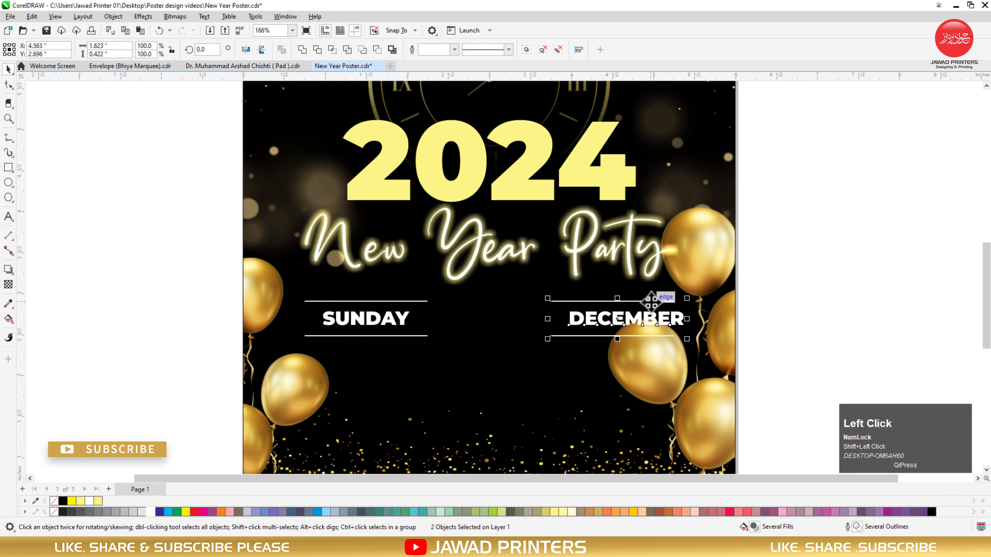
drag(772, 288, 496, 364)
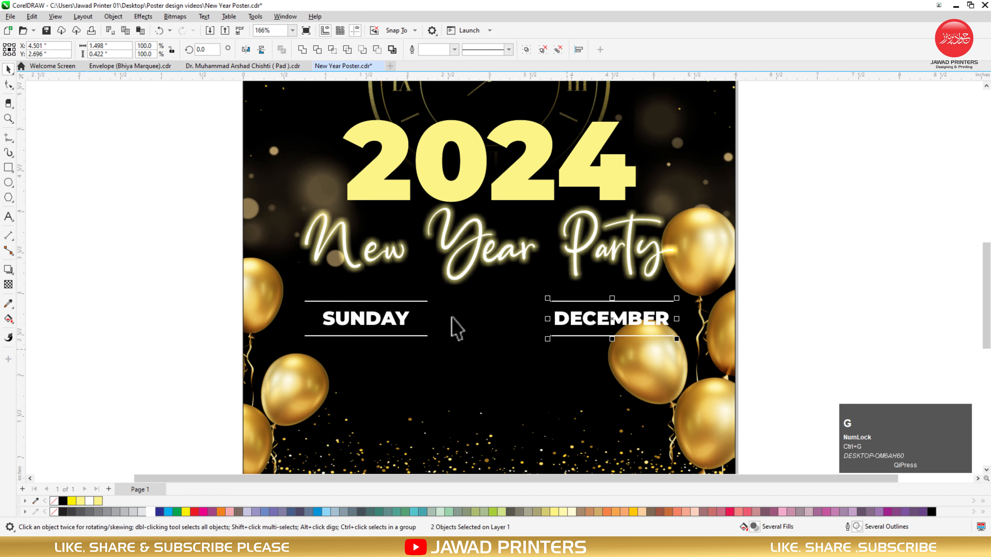
key(ctrl+g)
Duplicate the "2024" text straight down over the date row and change the copy to "31".
click(404, 329)
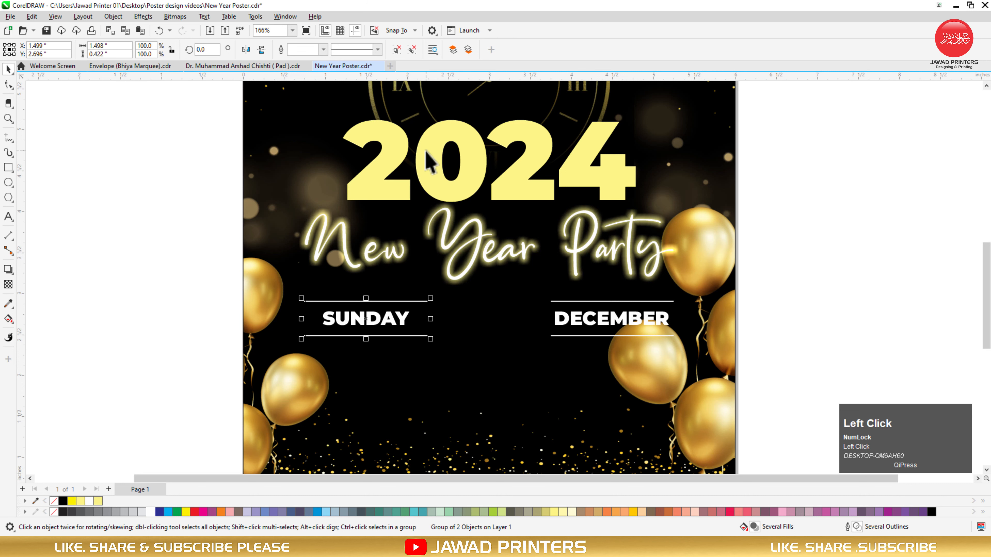
drag(428, 160, 449, 327)
right_click(449, 327)
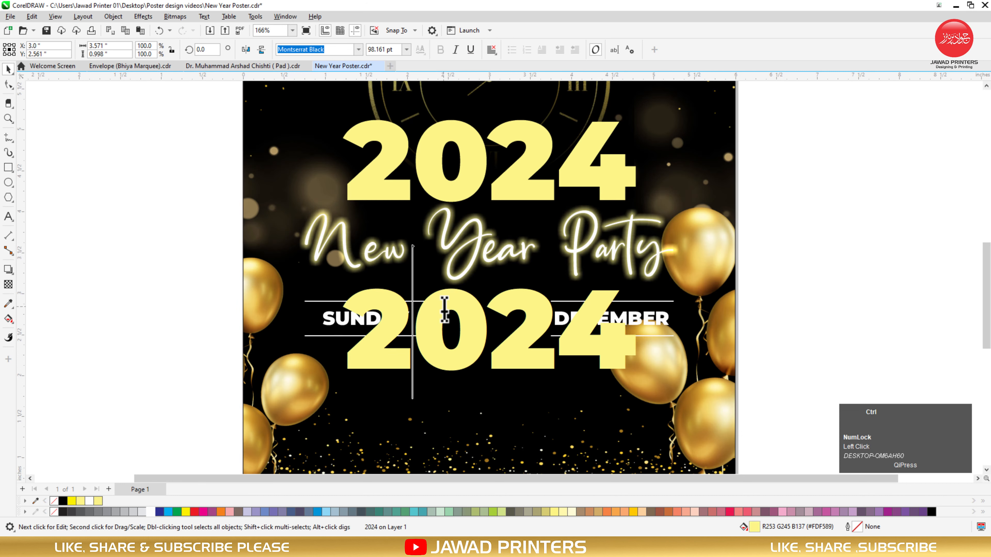
key(ctrl+a)
text(31)
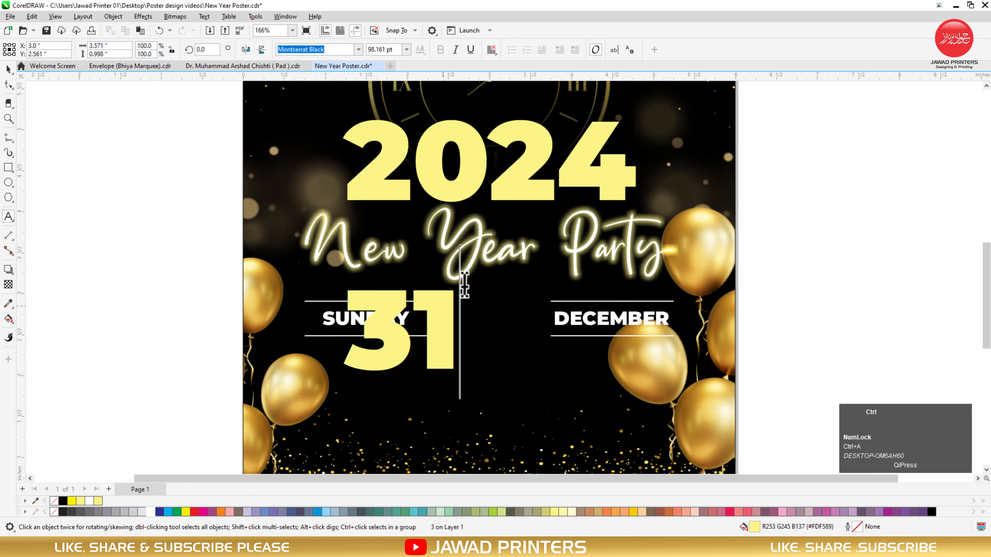
key(ctrl+space)
Move "31" between "SUNDAY" and "DECEMBER" and center it horizontally on the poster background.
drag(440, 299, 523, 297)
shift+click(581, 356)
key(c)
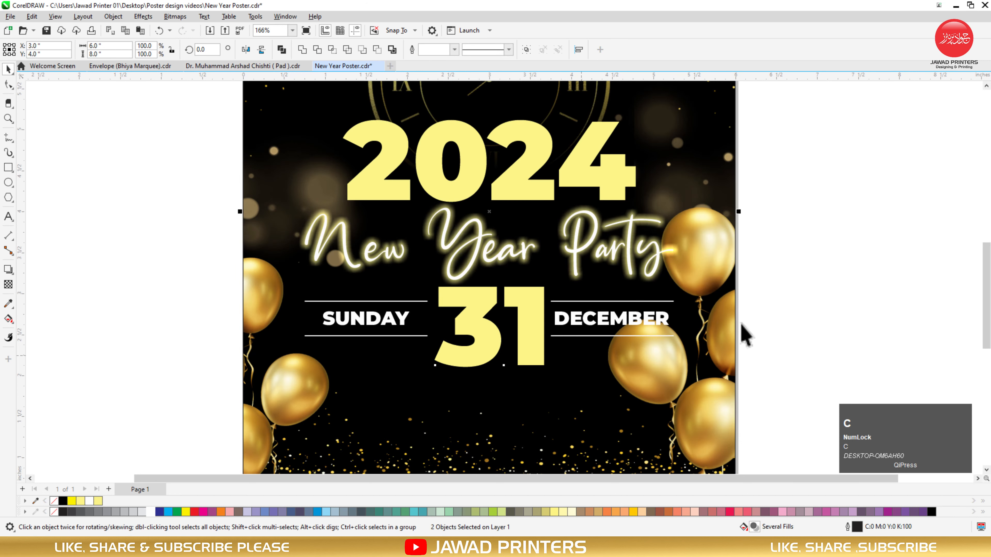
click(748, 318)
click(532, 288)
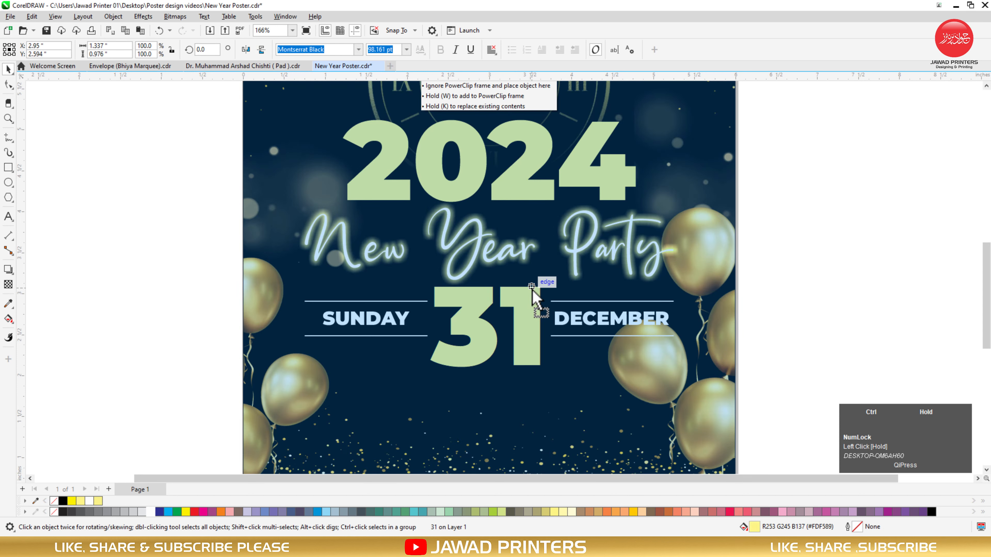
Align the "SUNDAY" and "DECEMBER" blocks with the vertical center of "31".
click(562, 318)
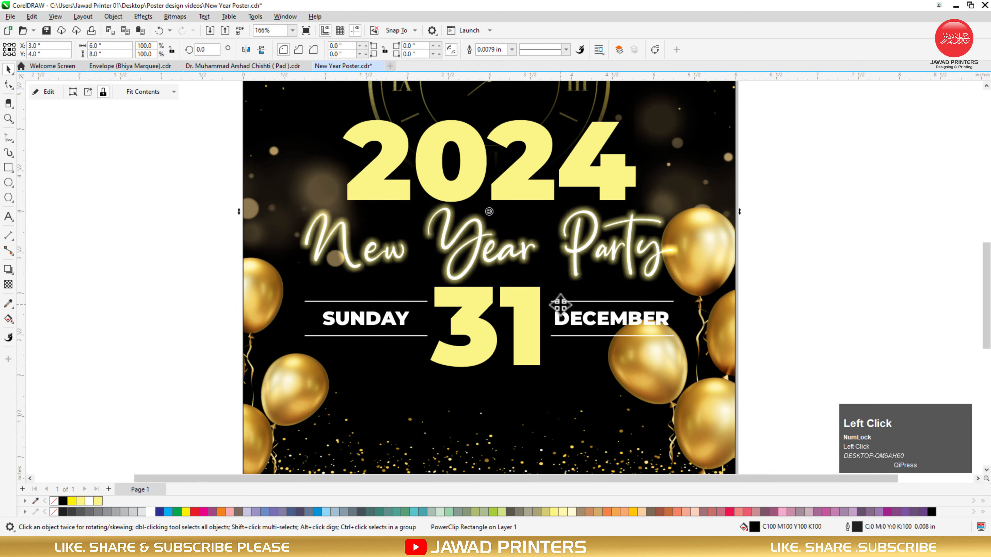
shift+click(416, 301)
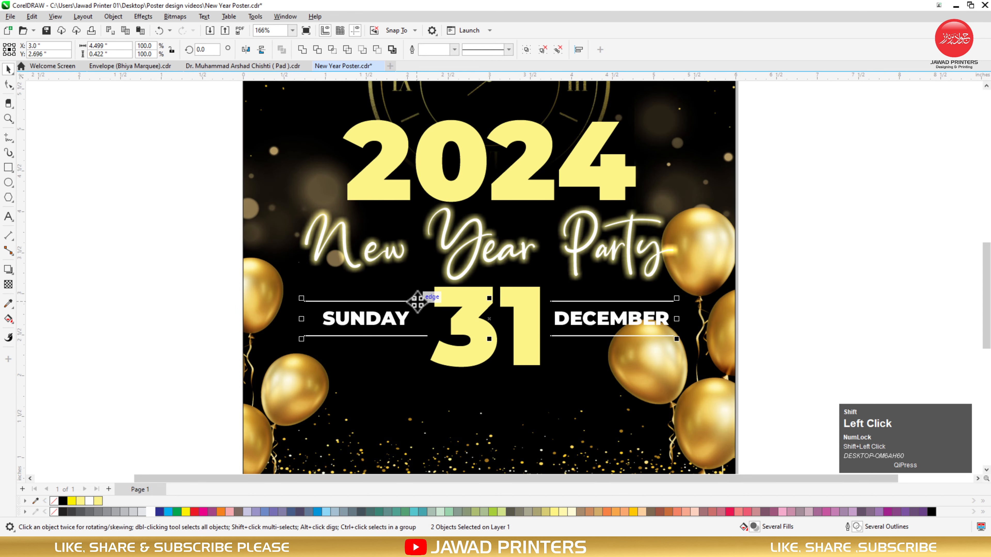
shift+click(485, 303)
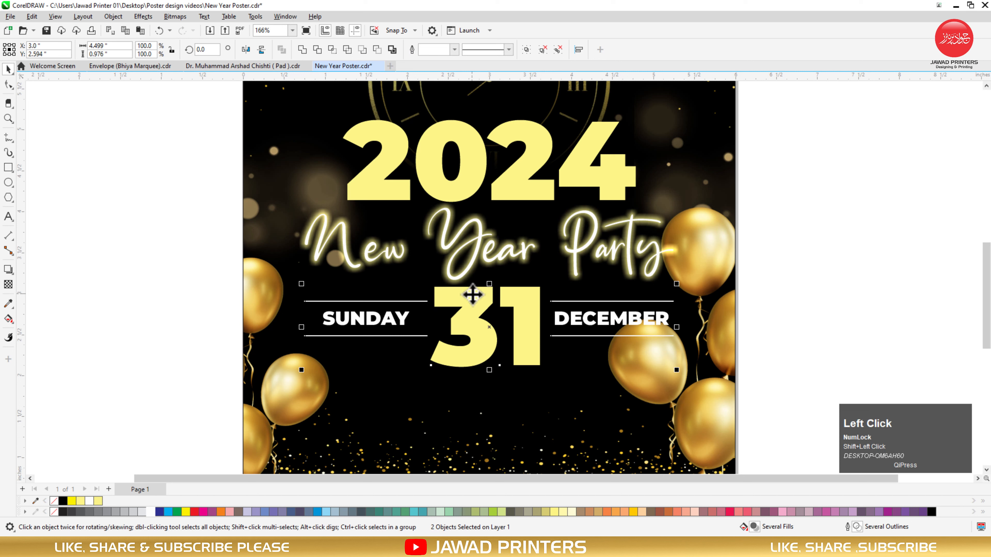
key(e)
Shrink "31" to about 1.03 inches wide and center it horizontally on the poster.
click(532, 289)
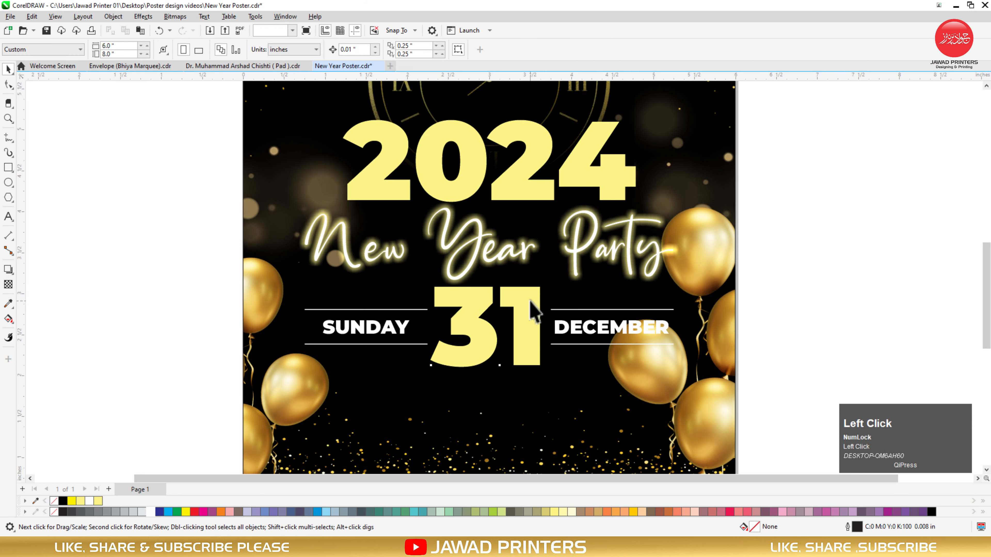
drag(541, 283, 536, 295)
shift+click(551, 303)
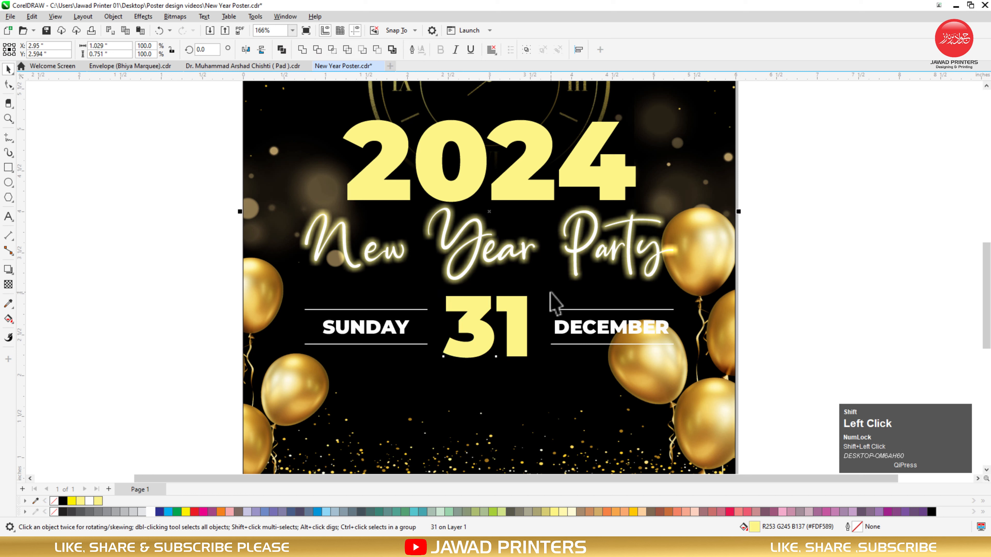
key(c)
click(757, 285)
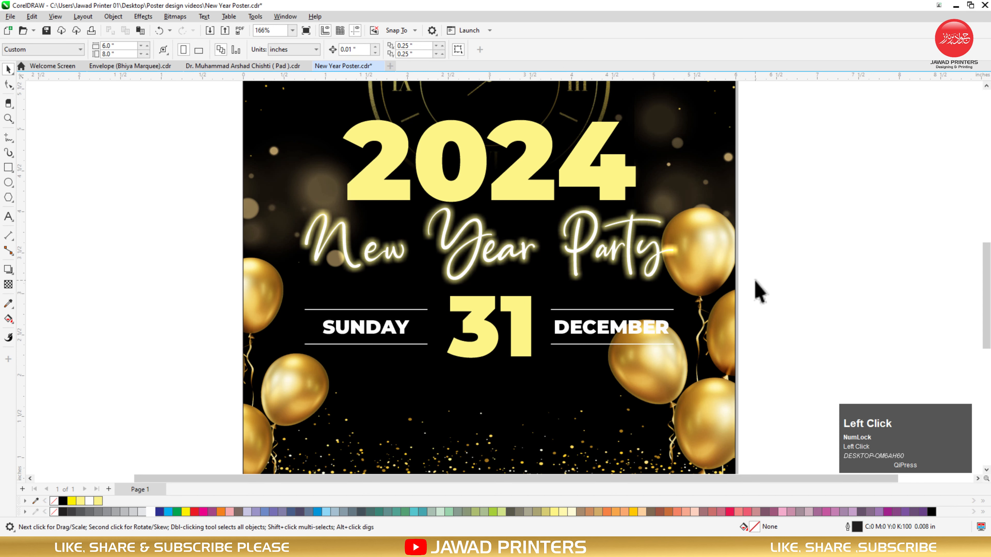
Duplicate the "31" text directly below the original.
key(F2)
drag(829, 226, 252, 509)
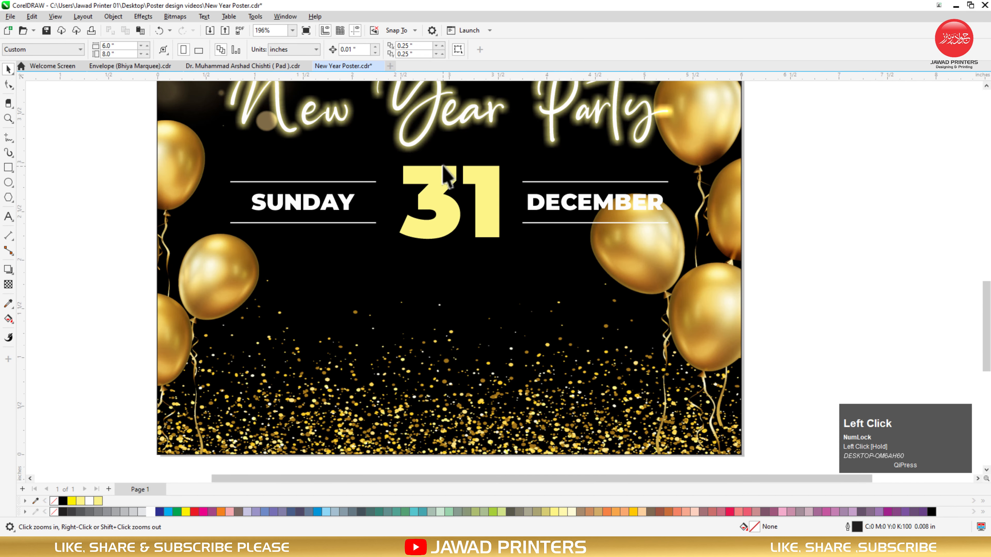
drag(449, 181, 444, 257)
right_click(445, 257)
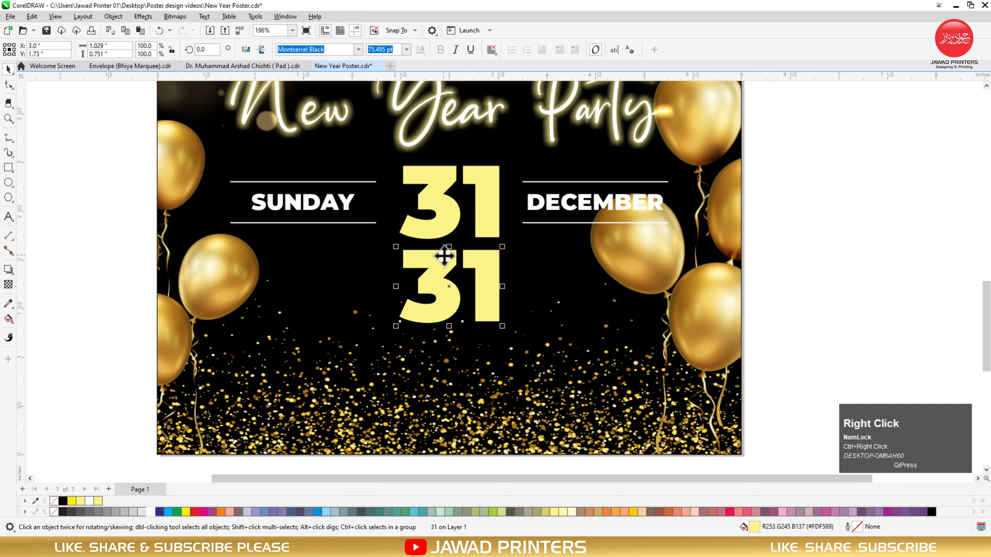
click(444, 257)
Replace the duplicated "31" with the placeholder street and city of the venue address.
key(ctrl+a)
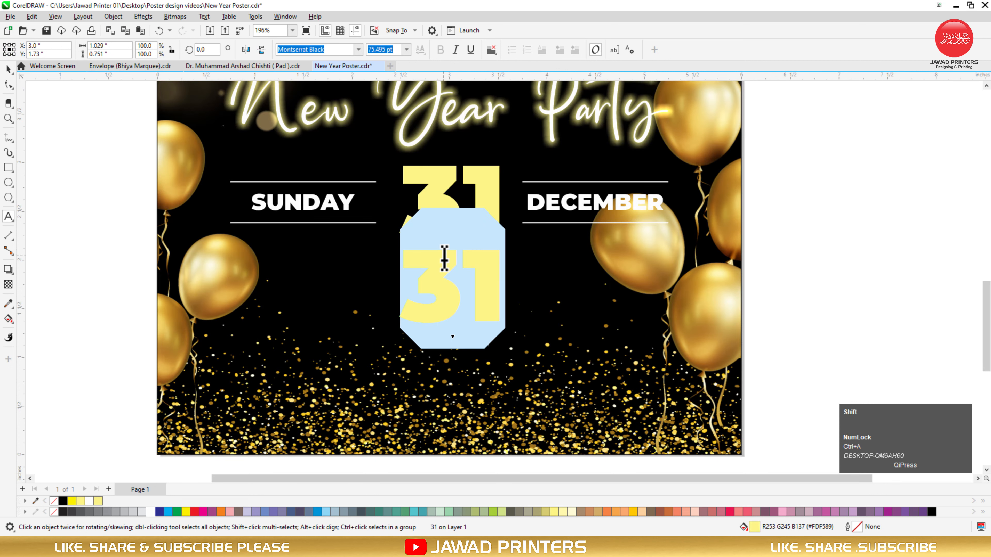
text(Any )
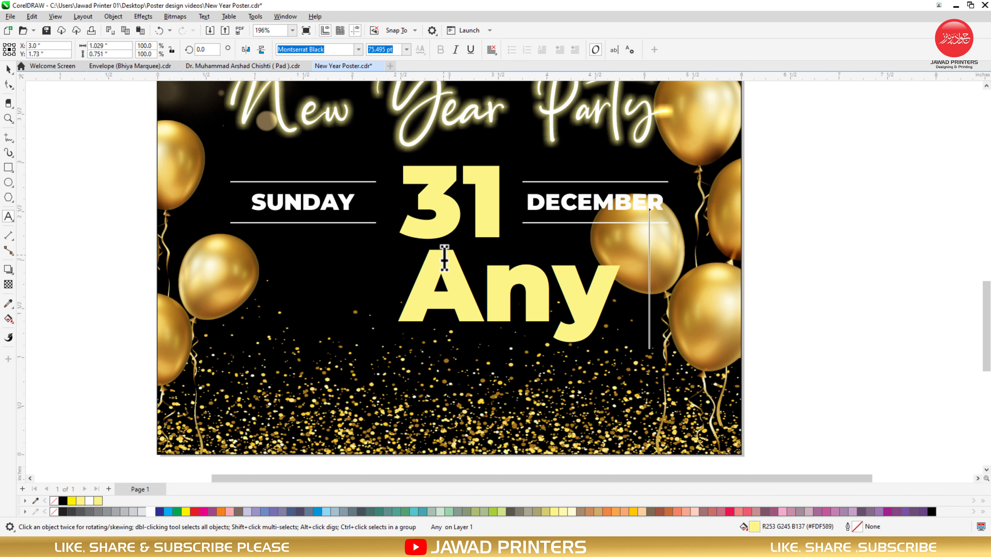
text(w)
key(BackSpace)
key(BackSpace)
text(where )
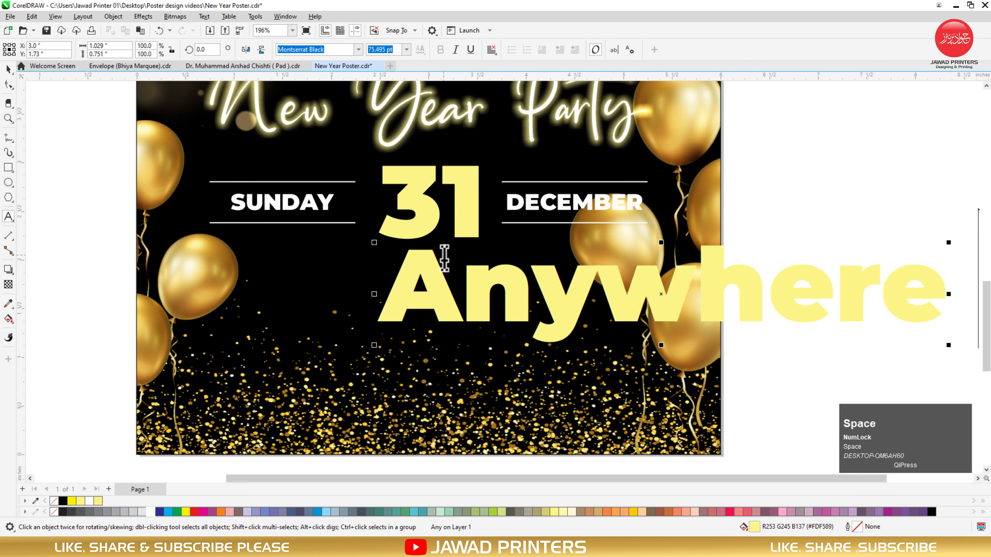
text(St.)
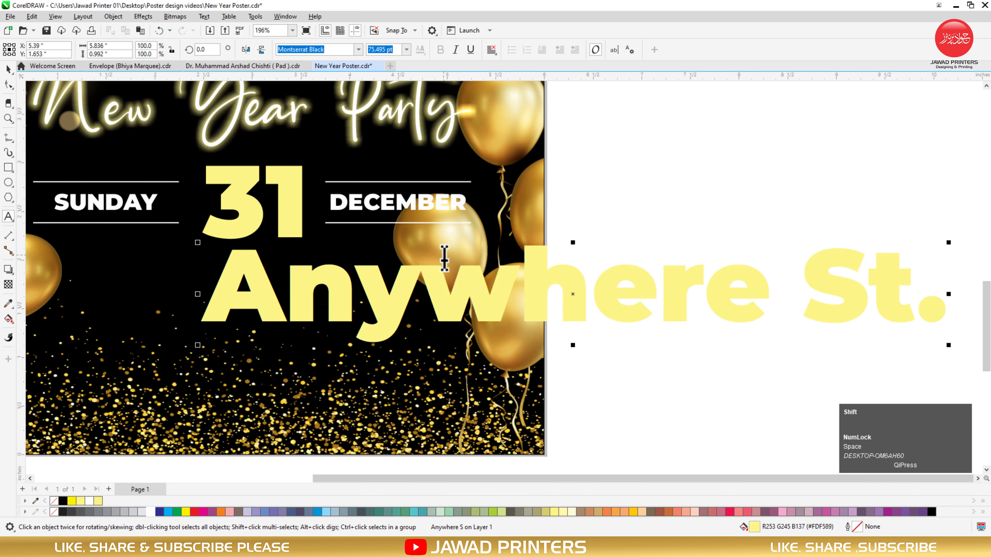
text(Any)
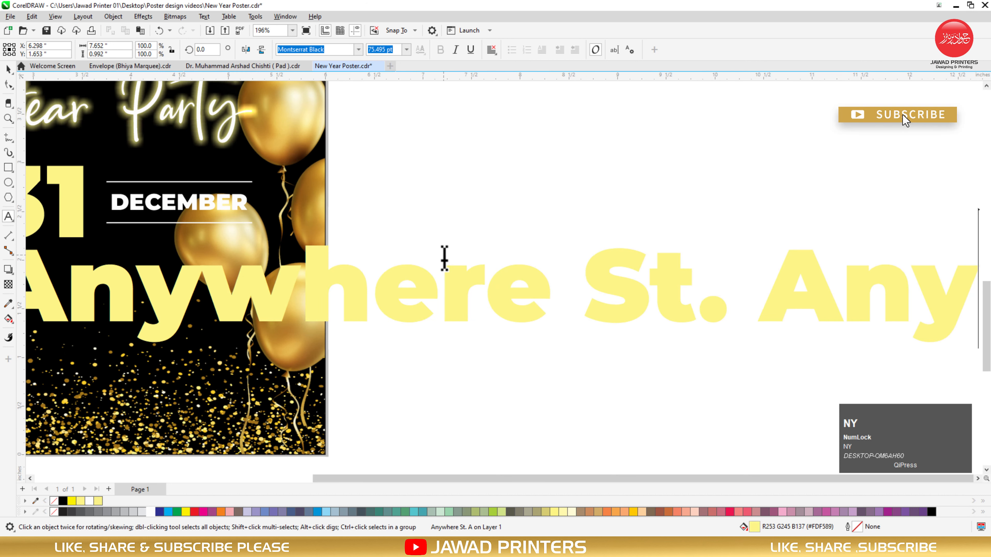
text(city)
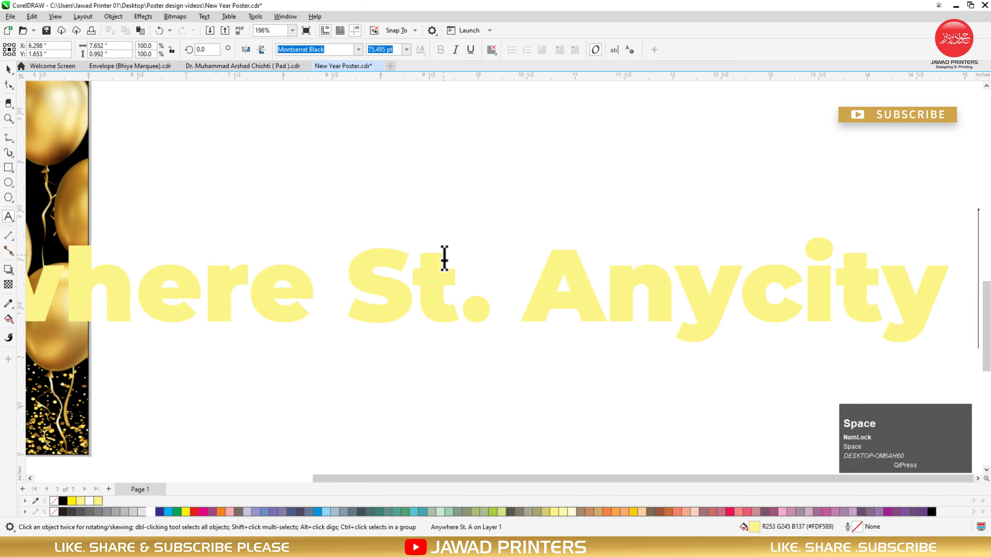
Add a second line to the venue address with the placeholder street number and finish the text.
key(Return)
text(S)
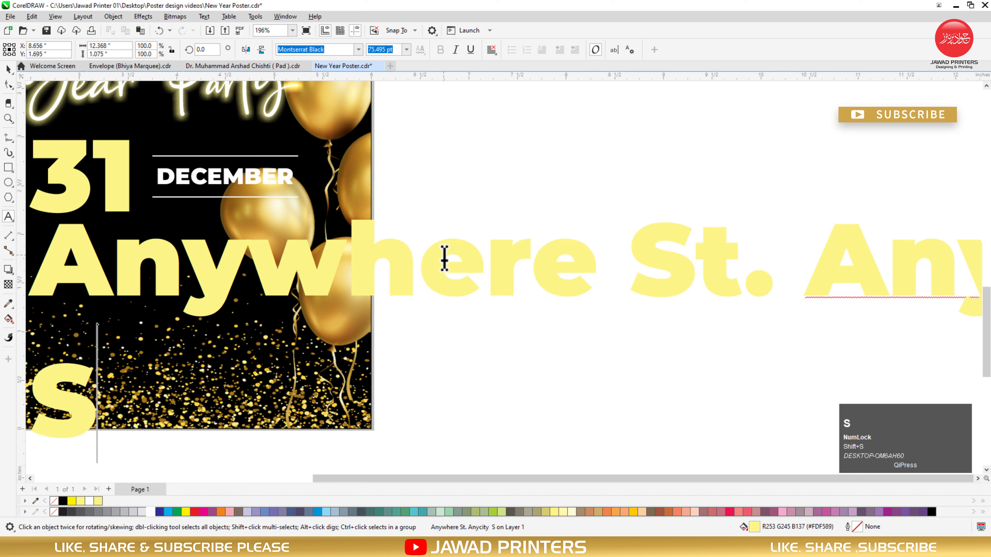
text(t.)
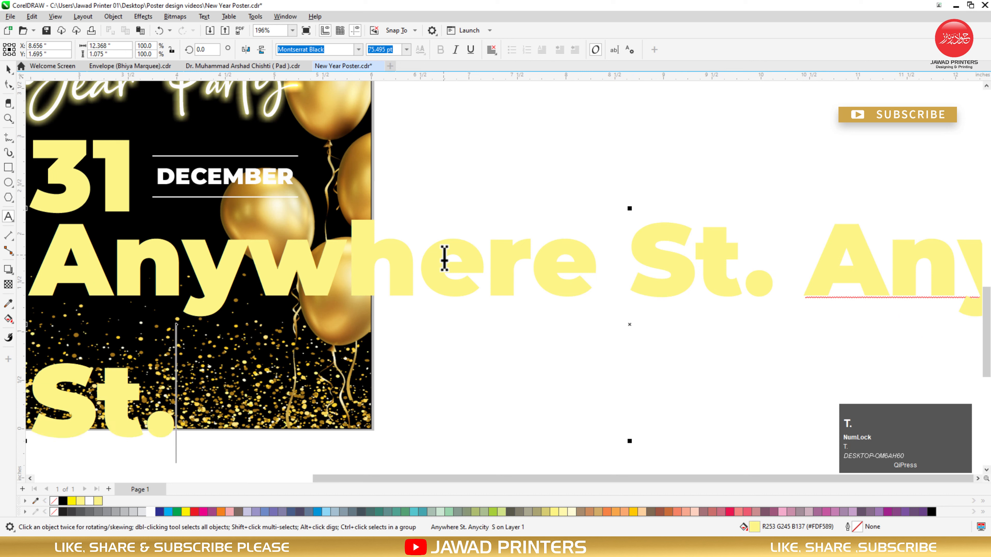
text(12345)
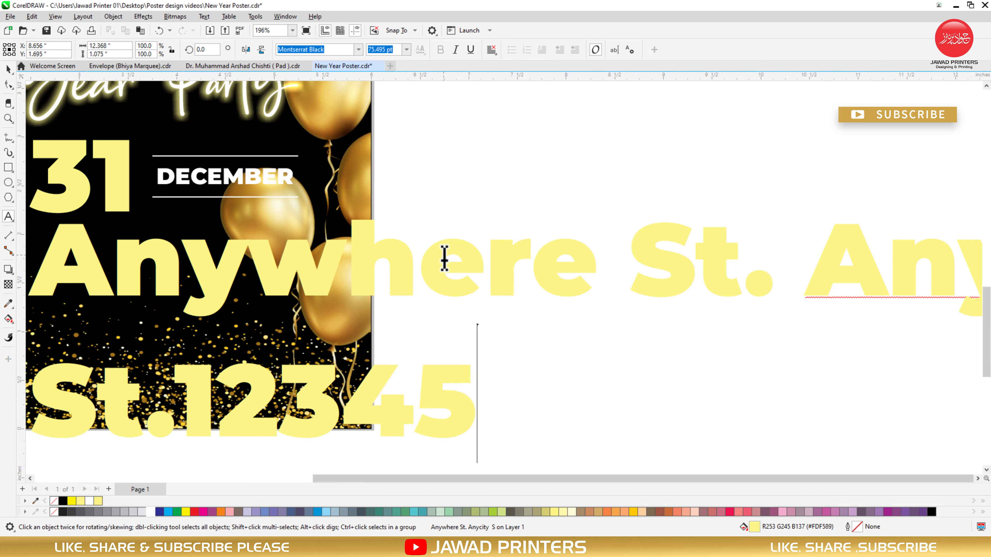
text(684)
key(ctrl+space)
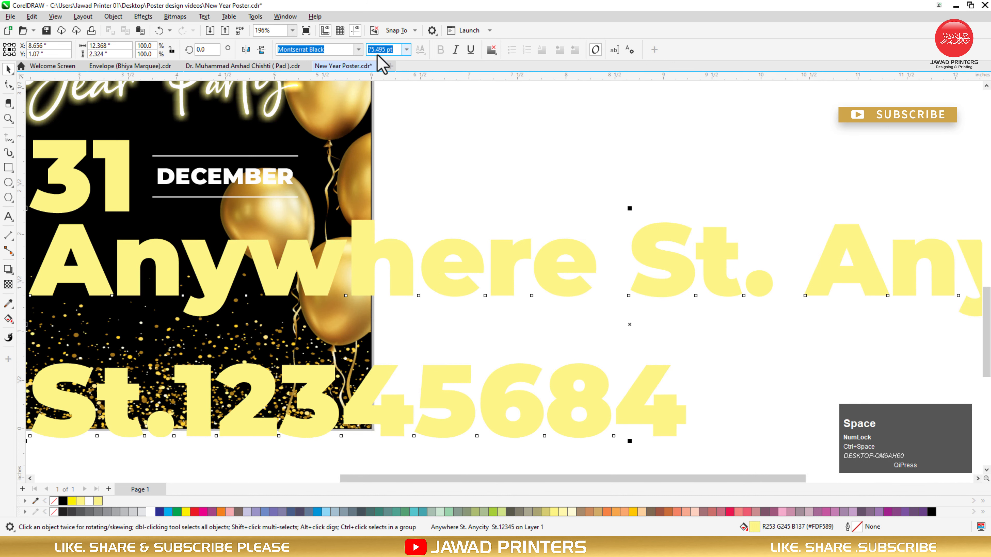
Center-align the two lines of the venue address and set their font to Montserrat SemiBold.
click(491, 50)
click(498, 90)
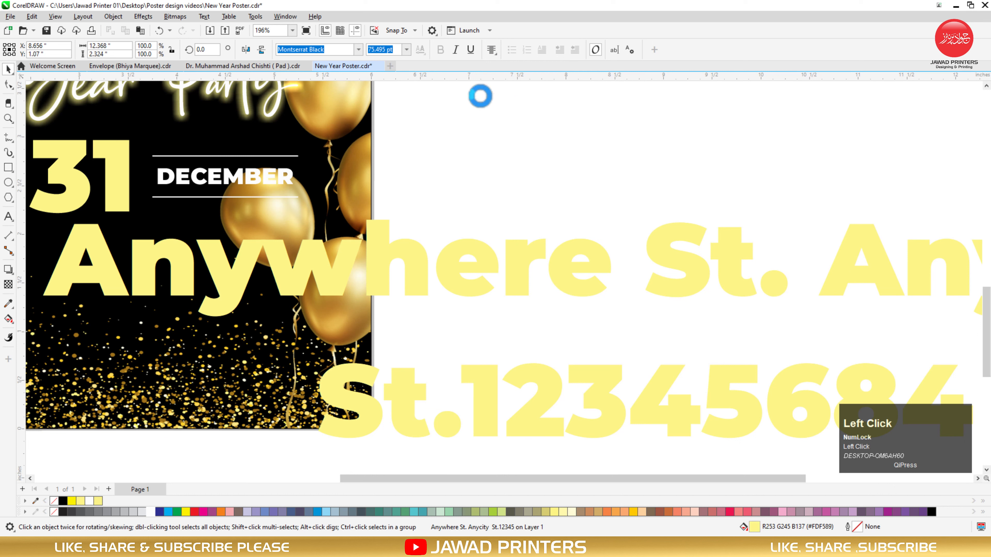
click(359, 49)
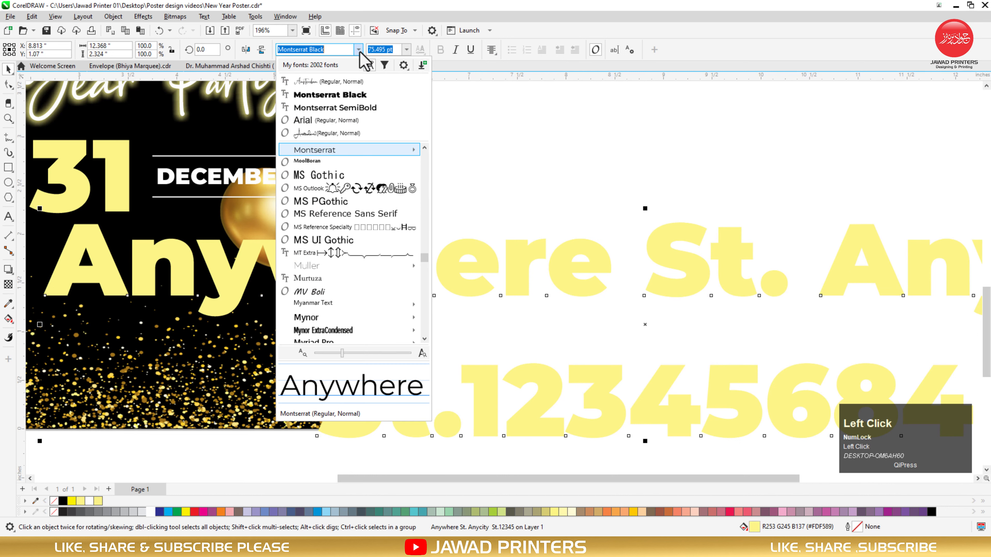
click(360, 97)
Shrink the venue address to about 3.09 inches wide and center it horizontally on the poster below "31".
key(F3)
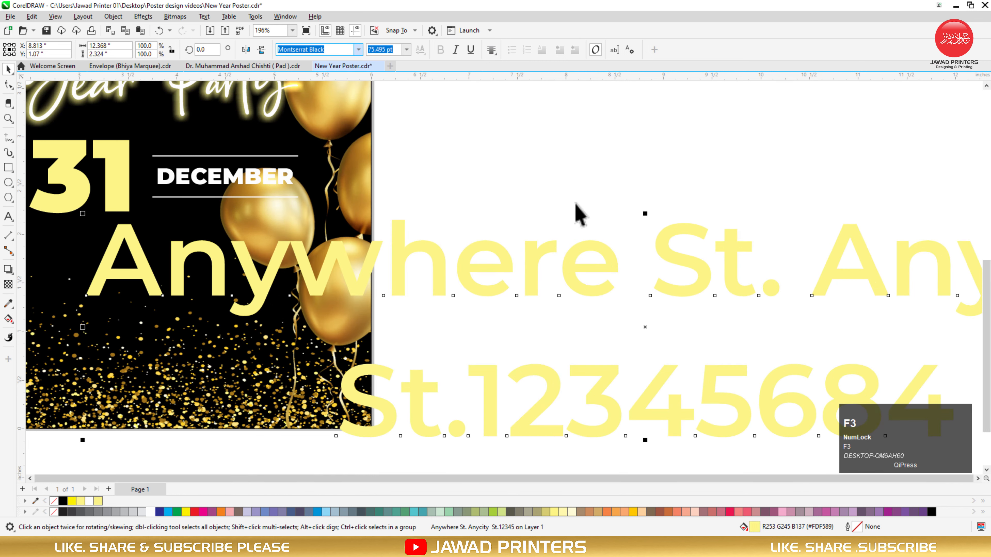
key(F2)
drag(882, 155, 128, 339)
drag(268, 231, 477, 283)
drag(581, 292, 269, 283)
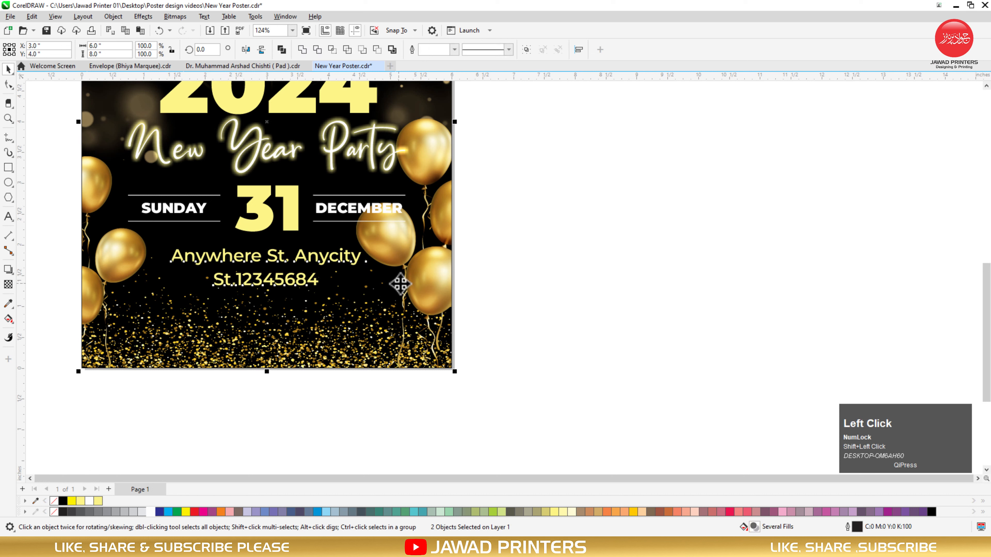
click(557, 255)
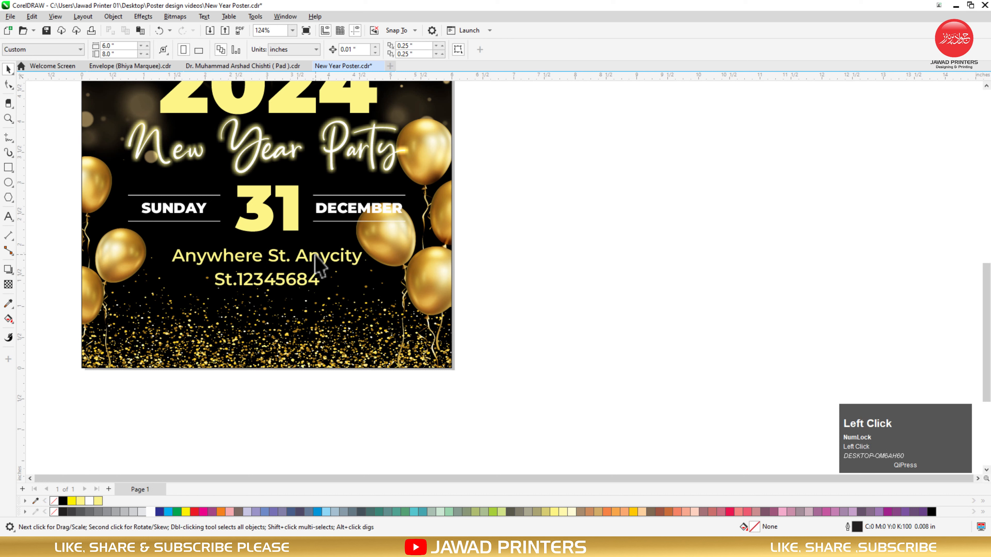
Recolor the venue address white and tighten the spacing between its two lines.
click(316, 263)
click(150, 510)
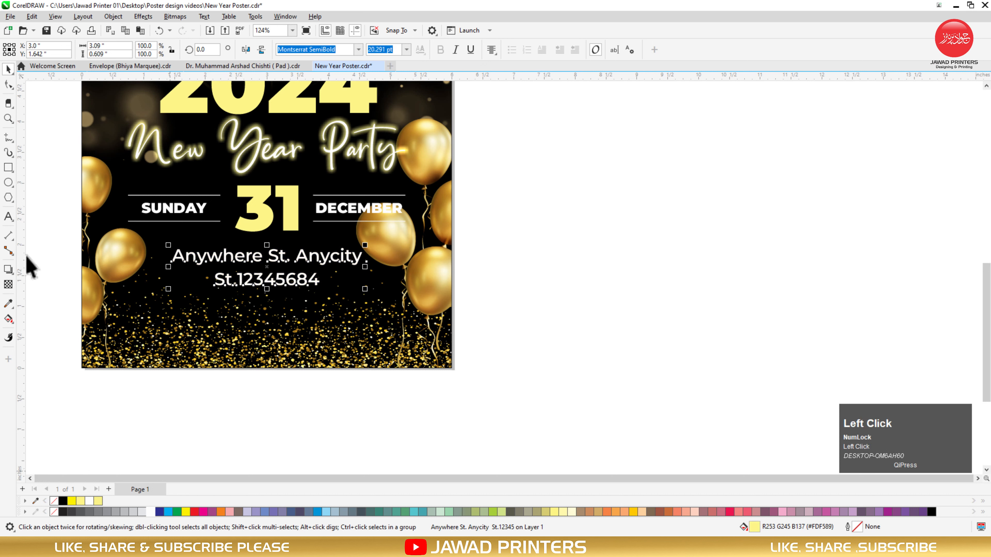
click(8, 86)
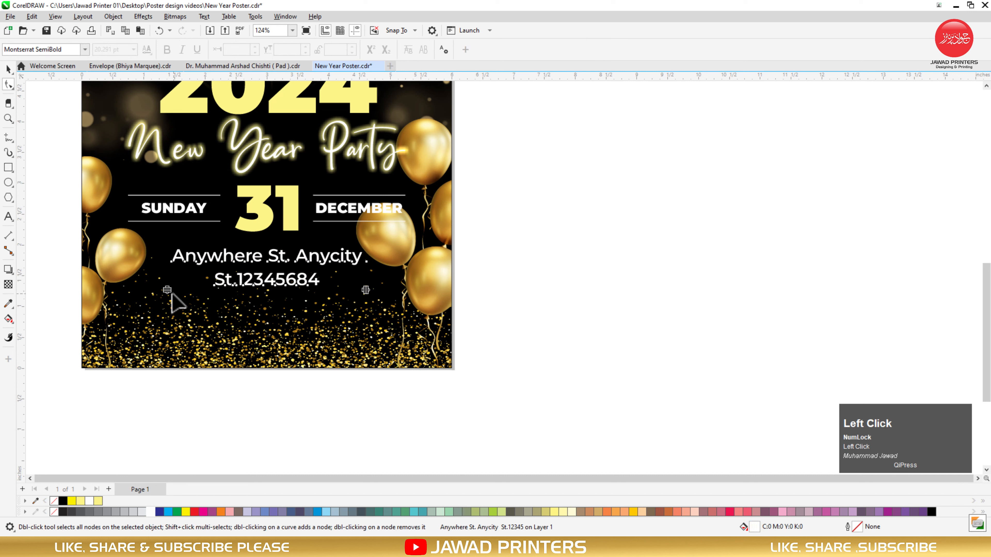
drag(167, 290, 167, 278)
key(space)
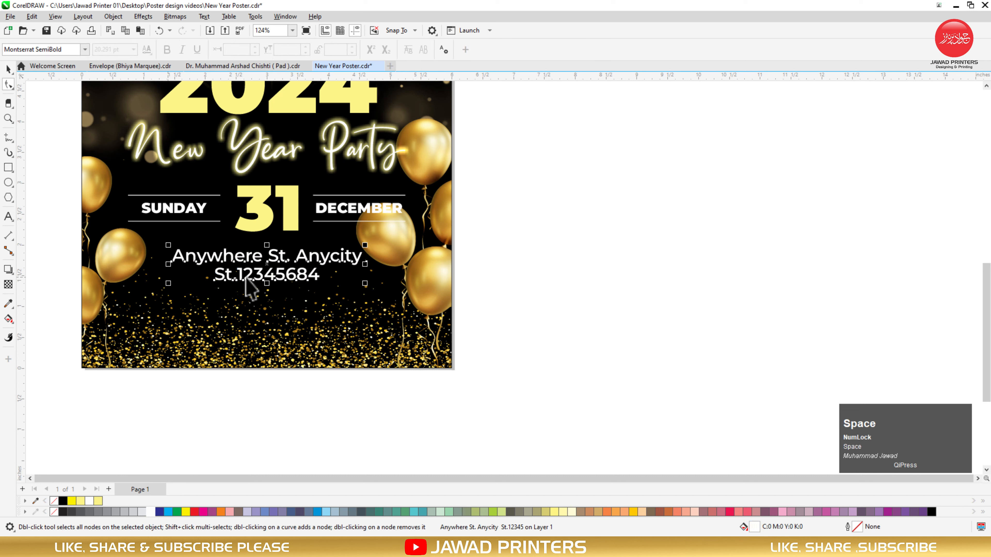
Enlarge the venue address about its center to about 3.35 inches wide and move it straight down to about Y 1.42 inches.
shift+drag(367, 285, 377, 292)
click(412, 268)
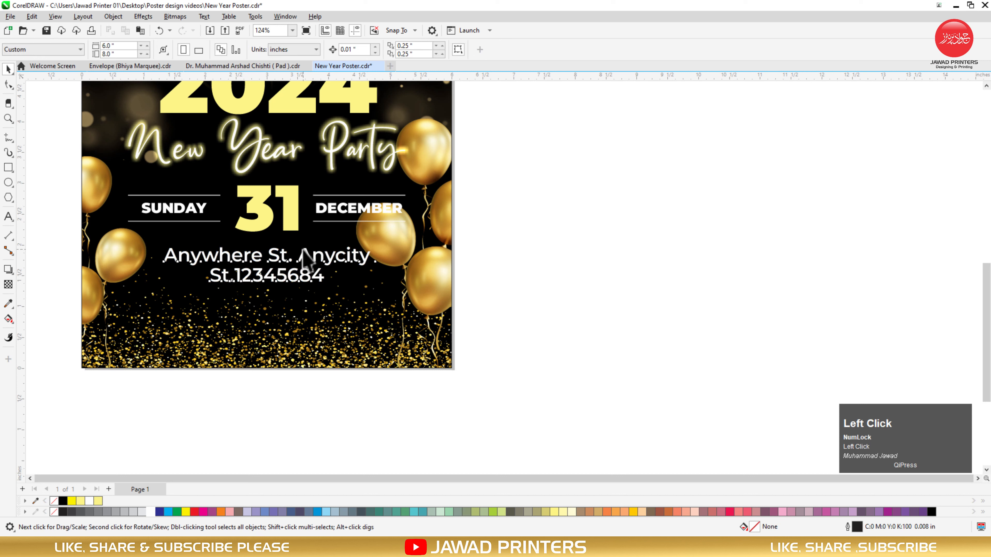
ctrl+drag(304, 258, 398, 274)
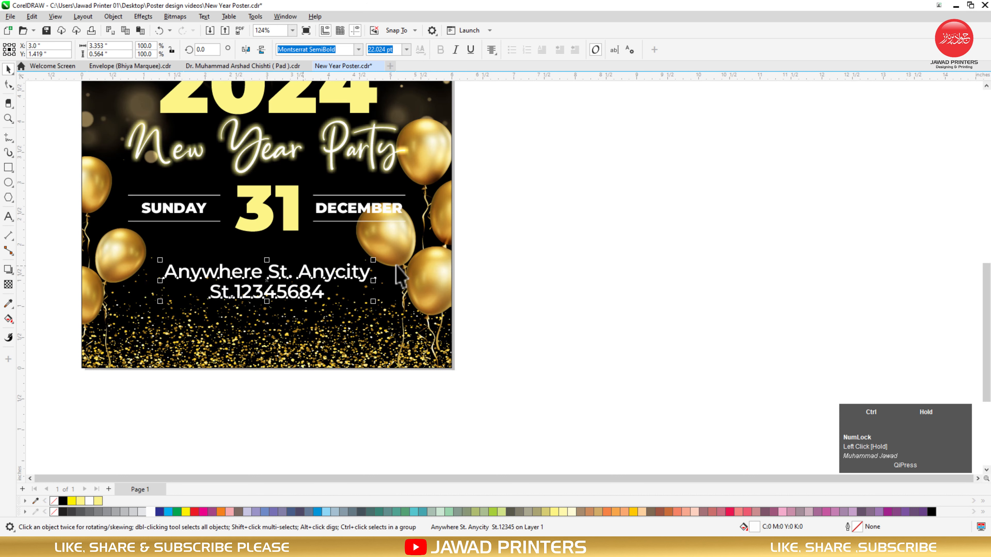
click(539, 243)
Examine the whole poster composition, fitting it to the view and showing it in full-screen preview.
key(F3)
key(F3)
key(F2)
drag(554, 280, 359, 143)
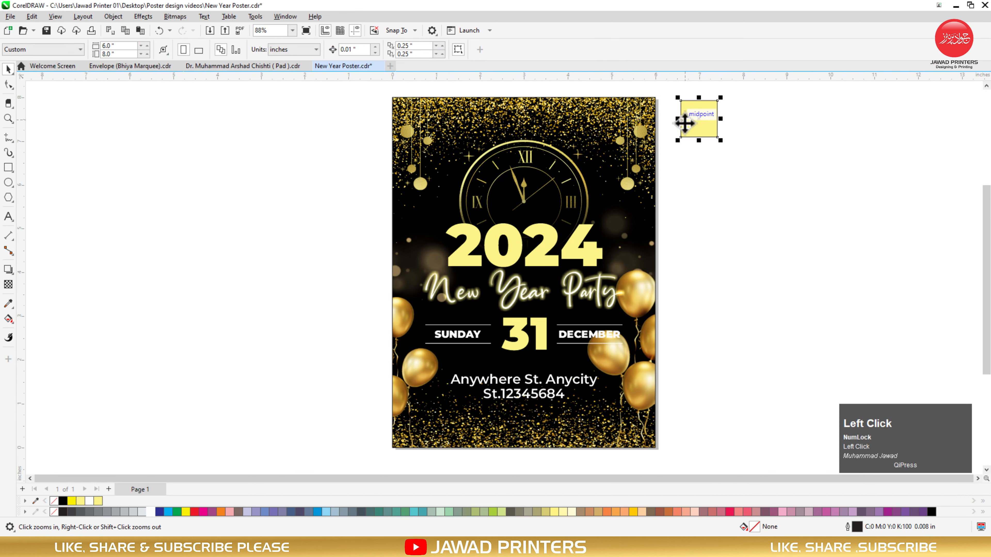
click(648, 222)
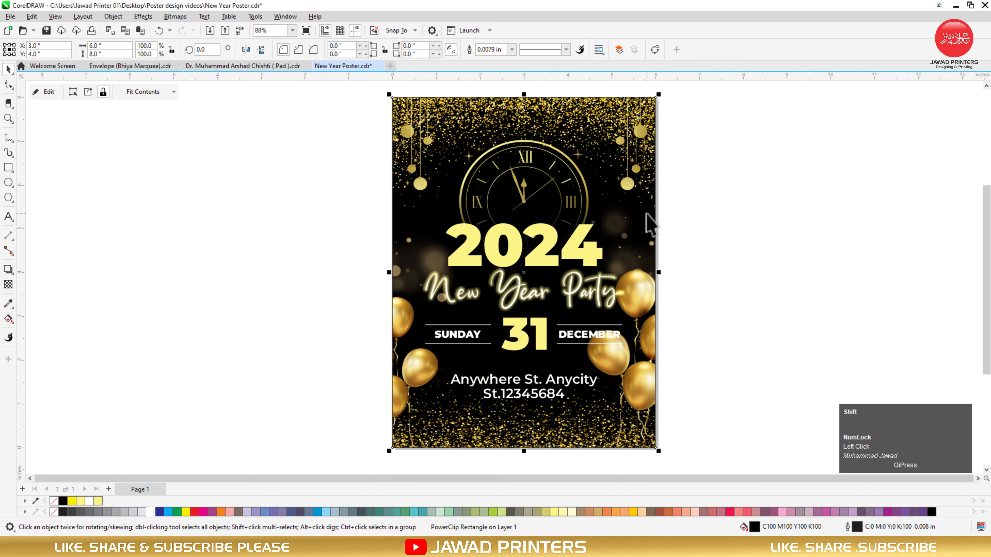
key(shift+F2)
right_click(669, 161)
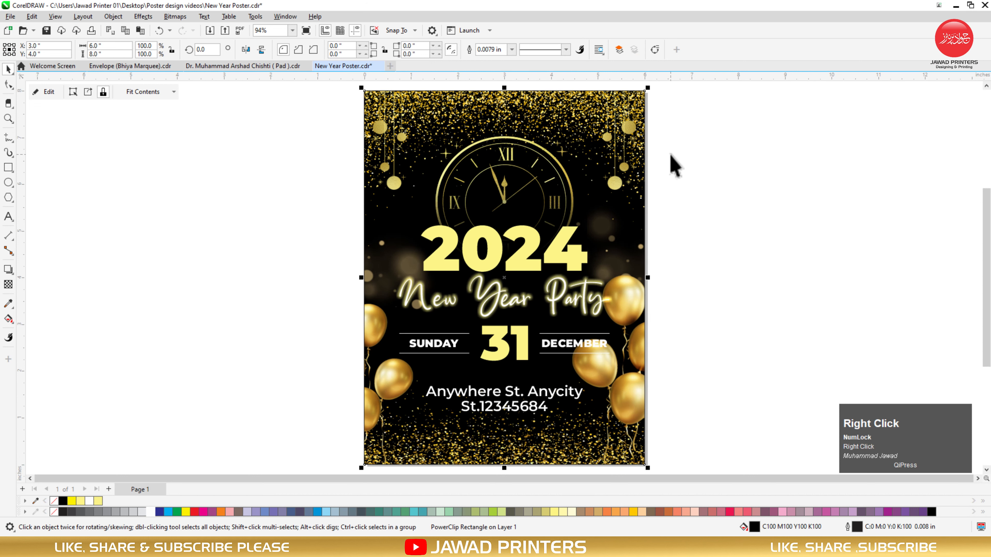
click(682, 163)
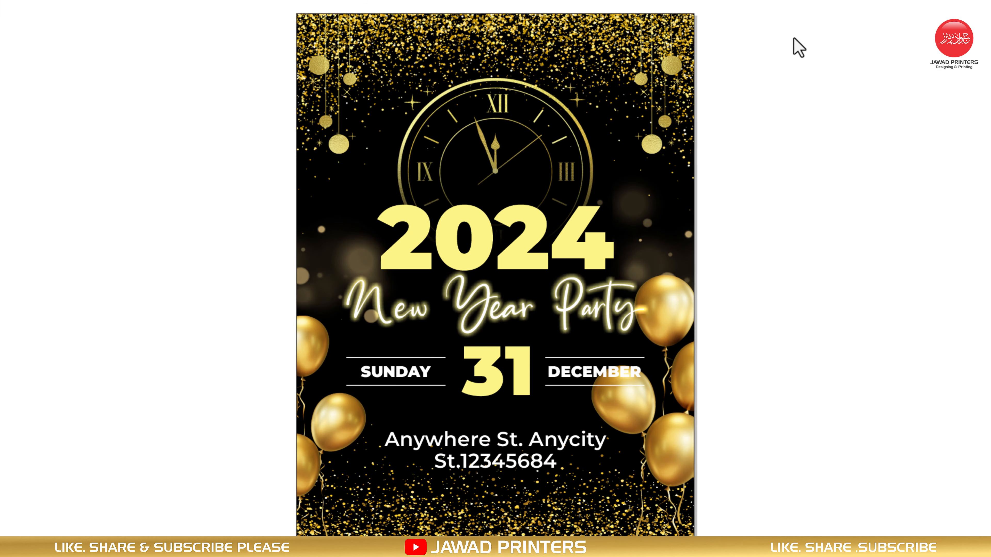